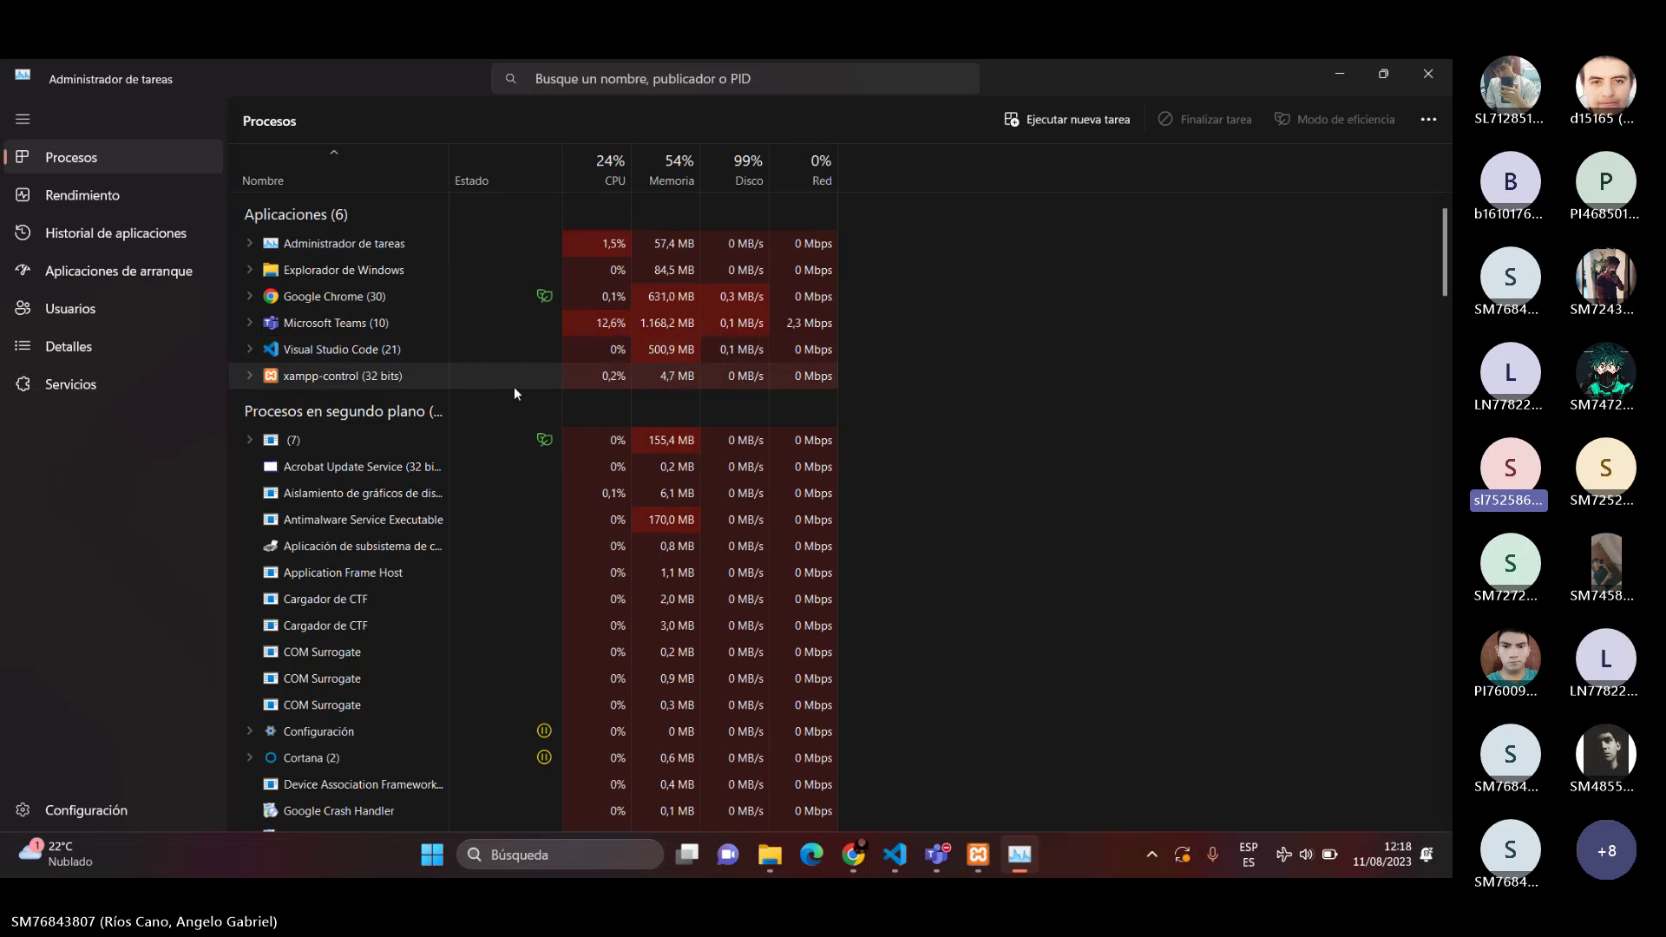
- End all the running mysqld background processes in the process list
scroll(514, 387, down, 2)
scroll(516, 387, down, 5)
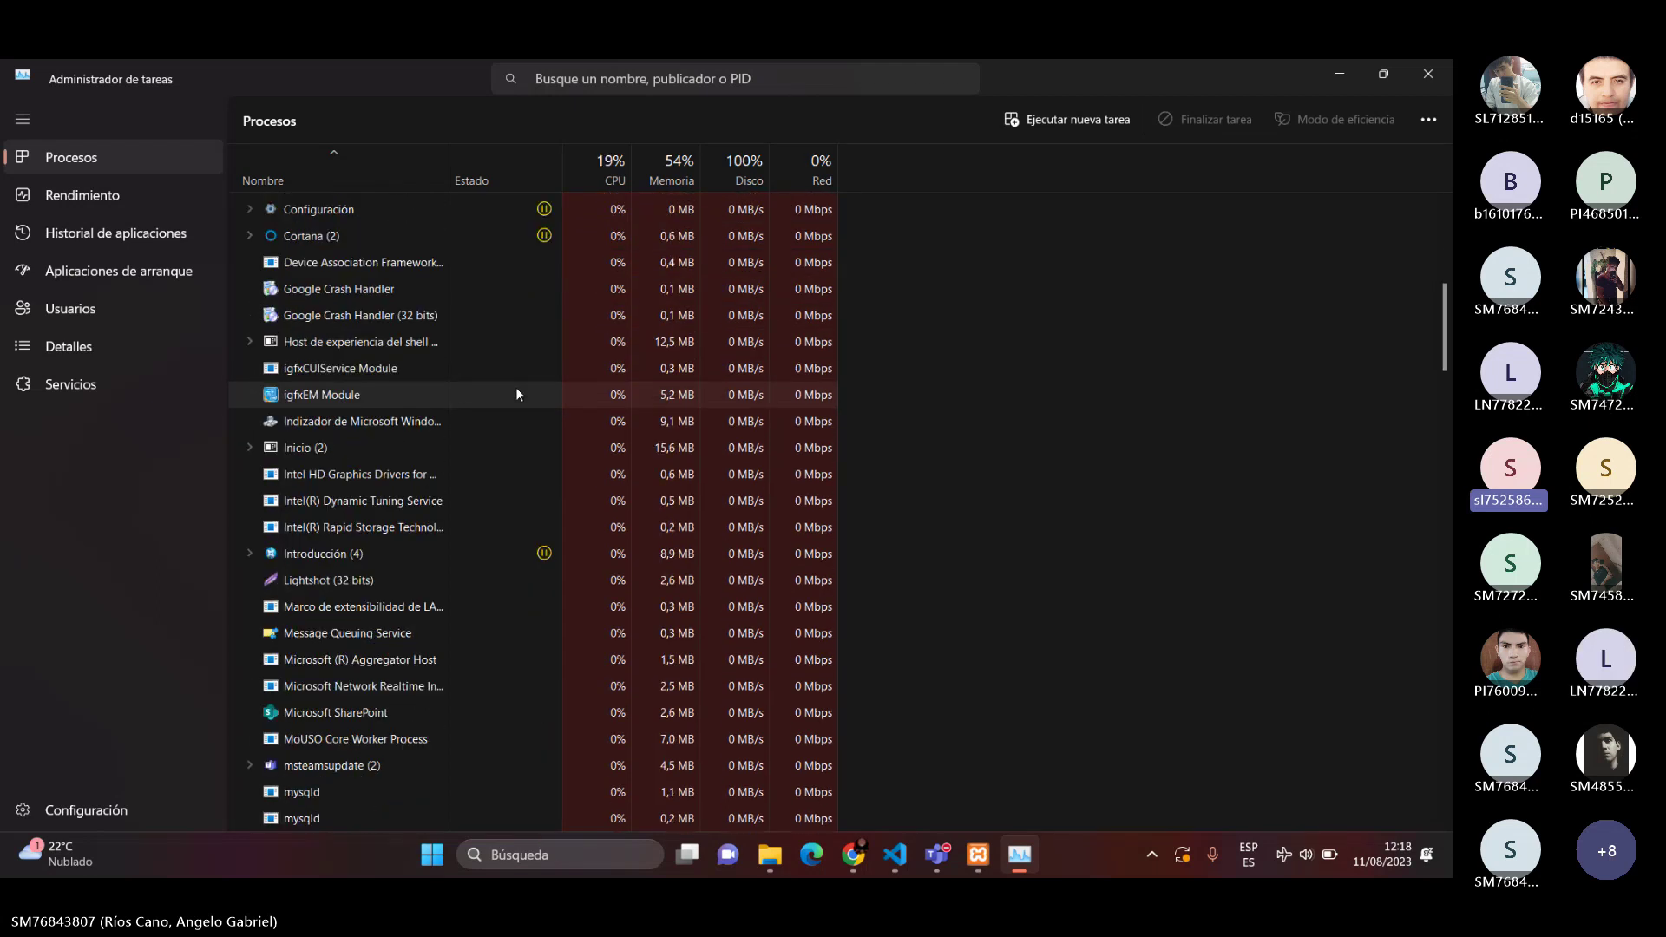
scroll(515, 388, down, 5)
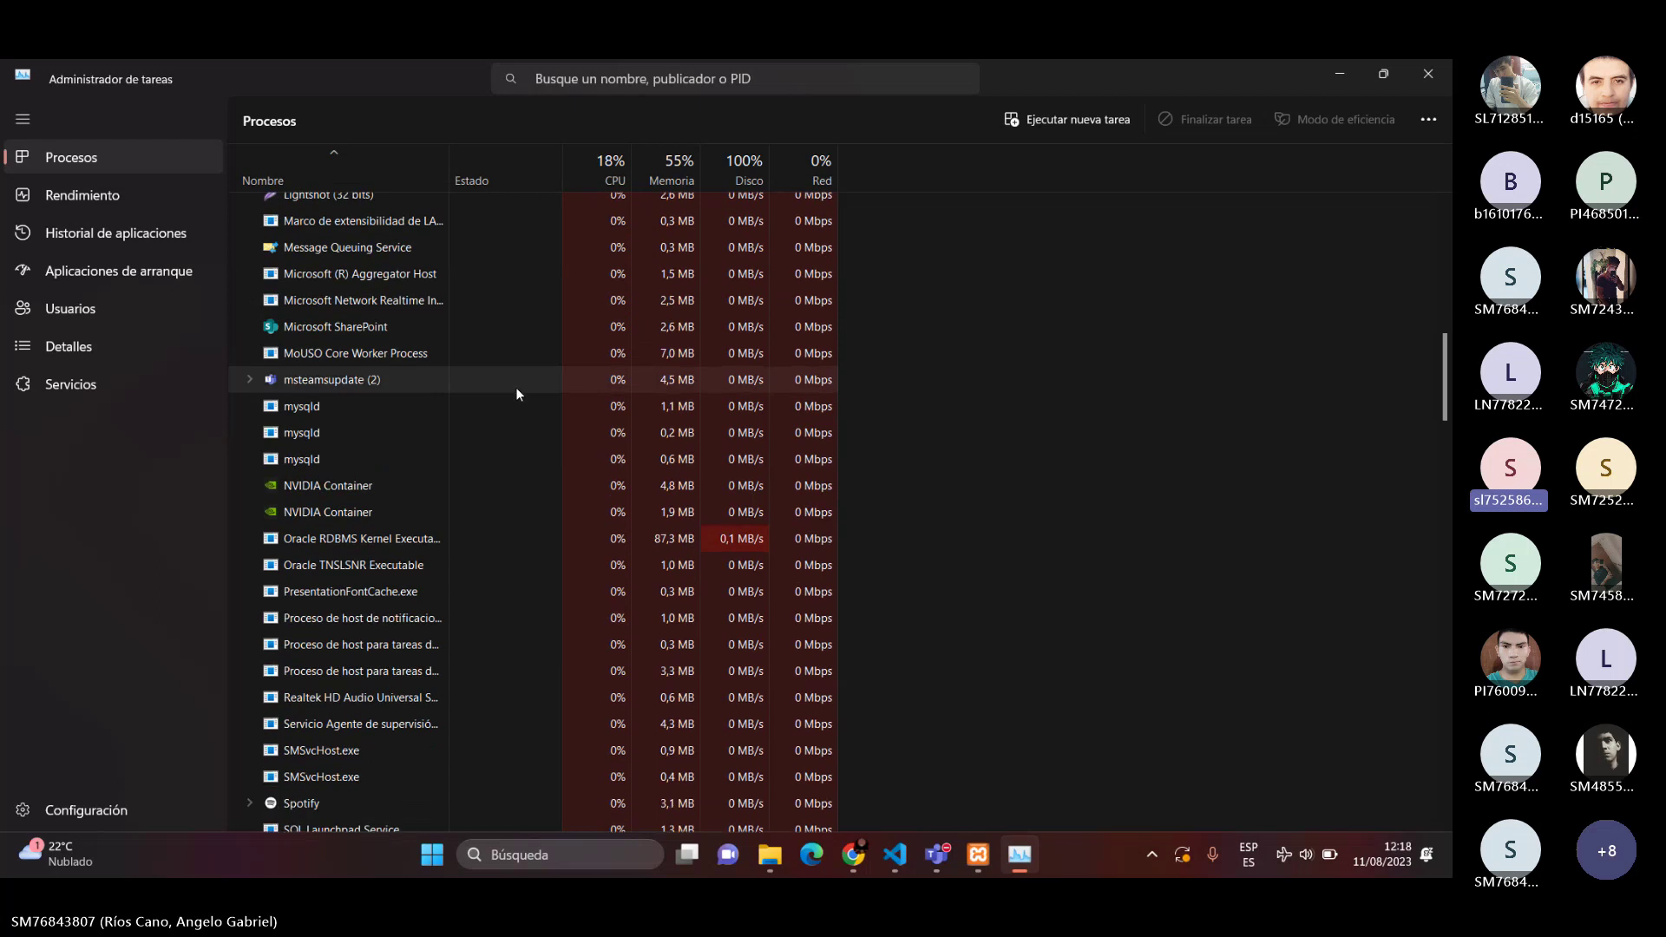
scroll(515, 392, down, 3)
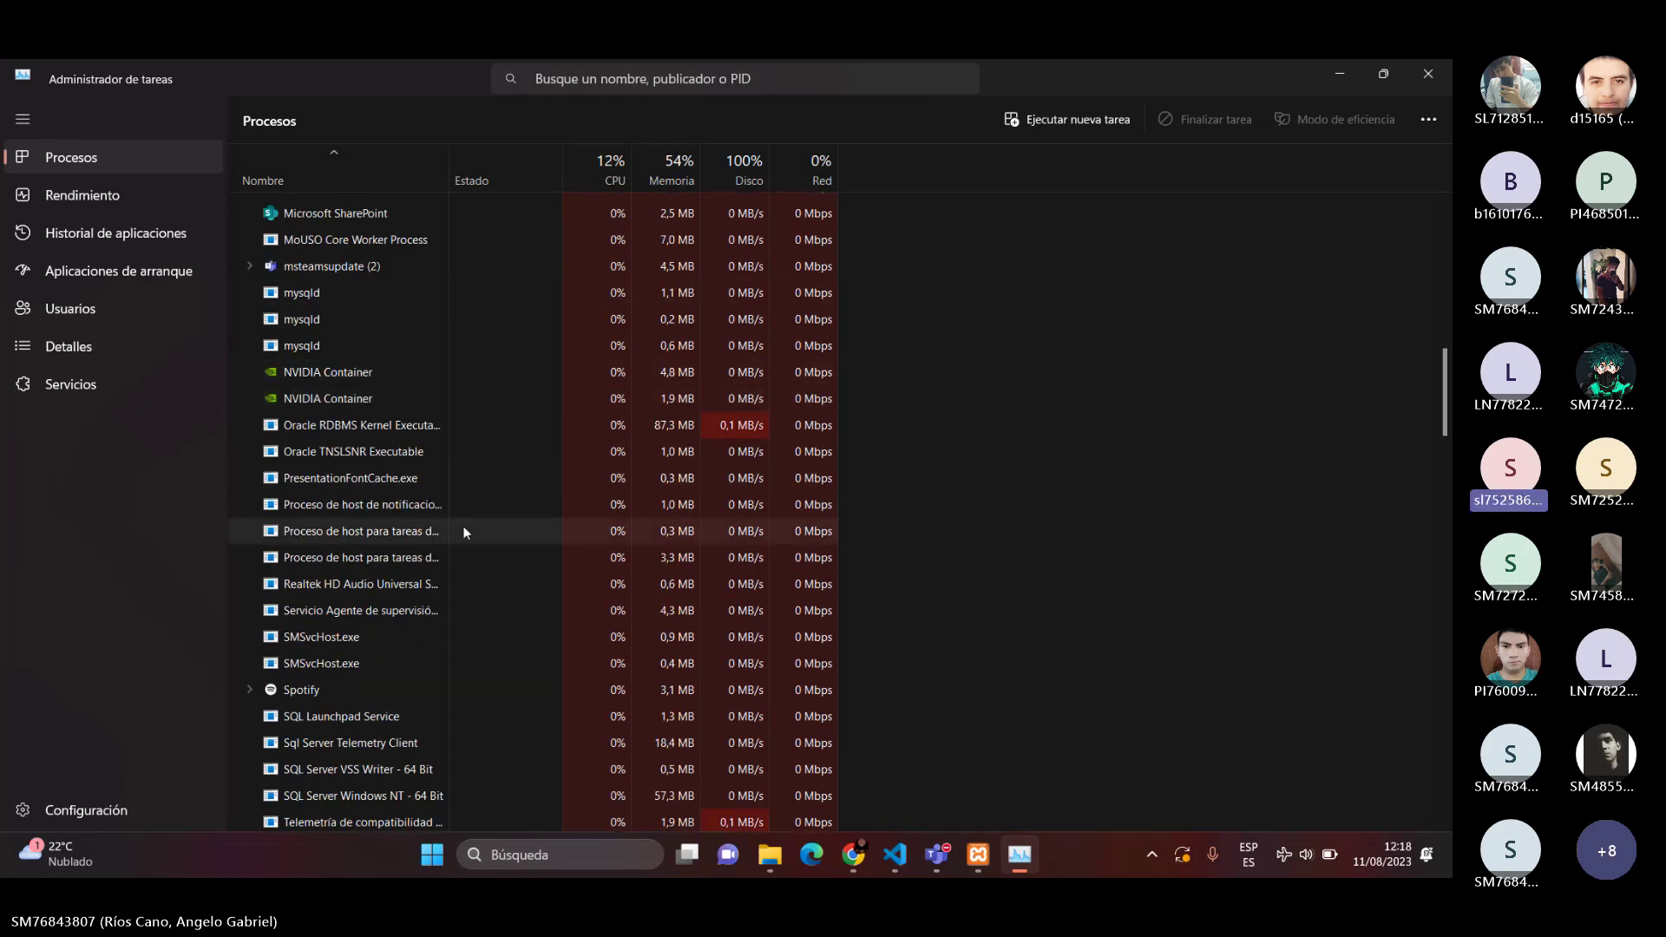
click(419, 292)
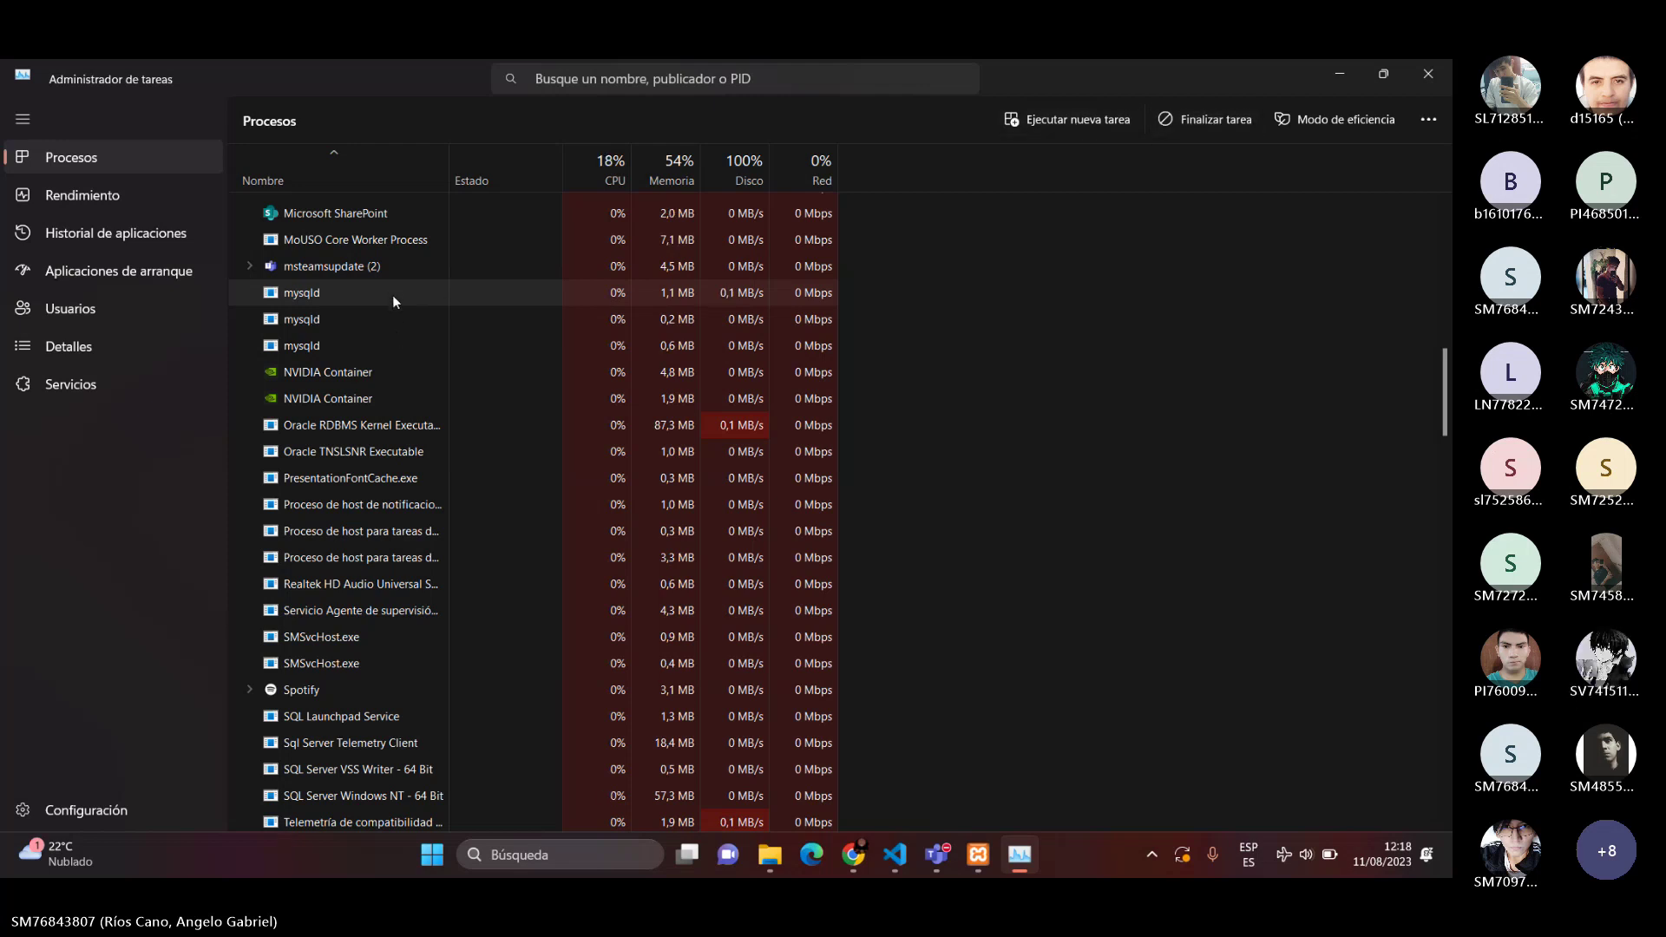
click(510, 315)
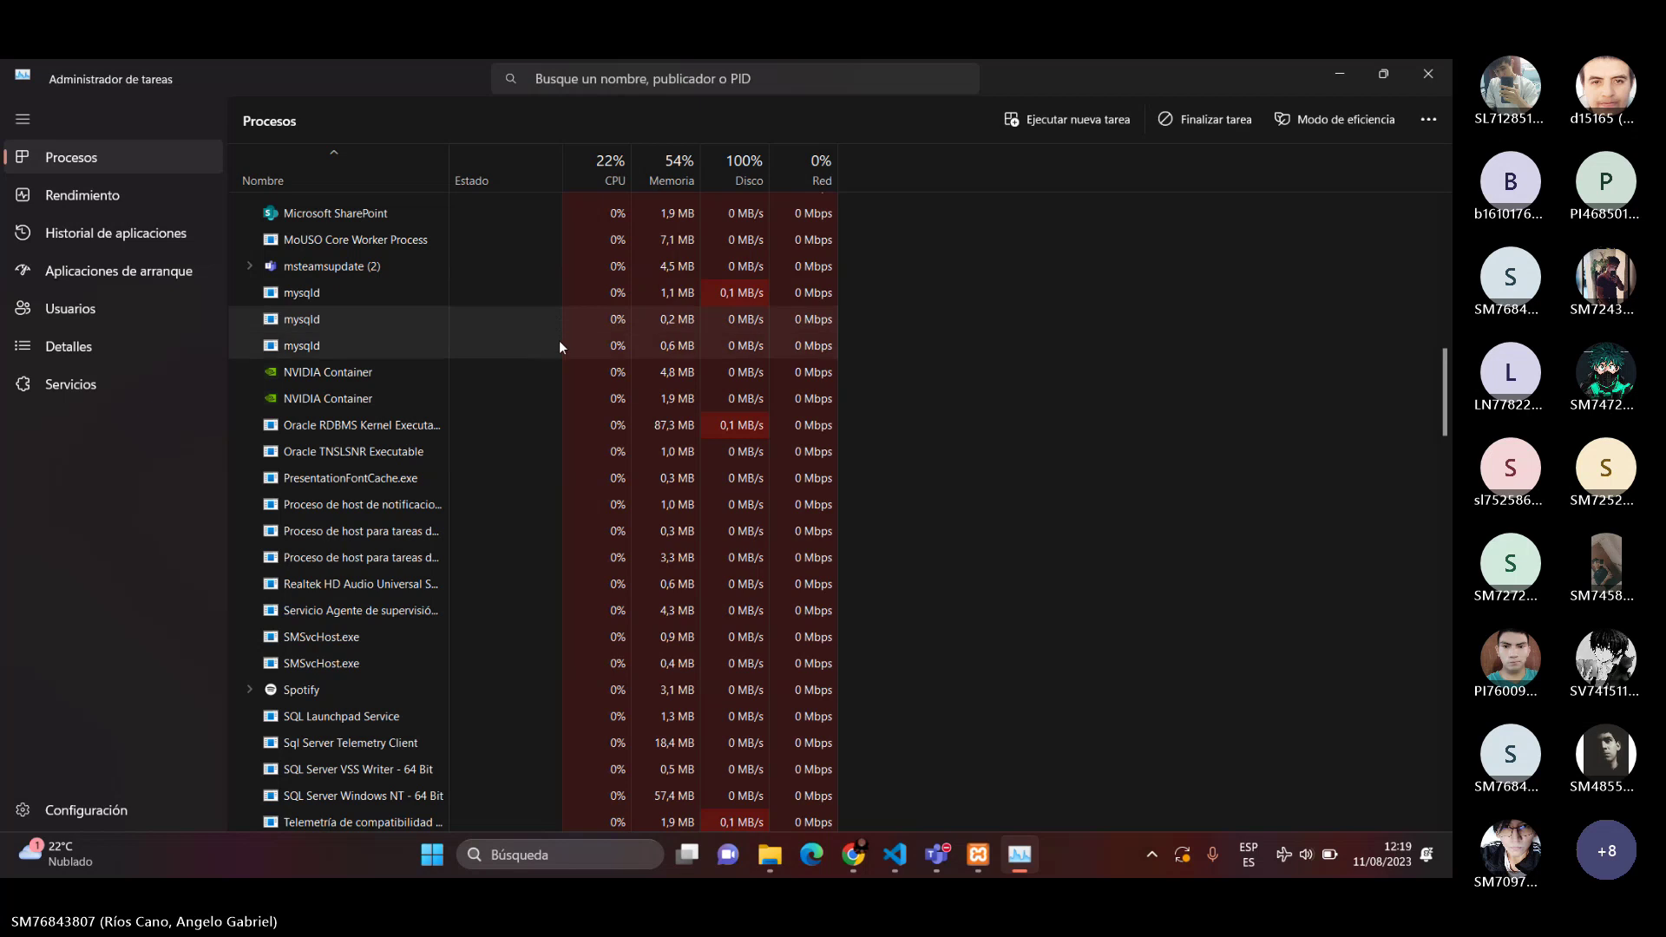
key(Delete)
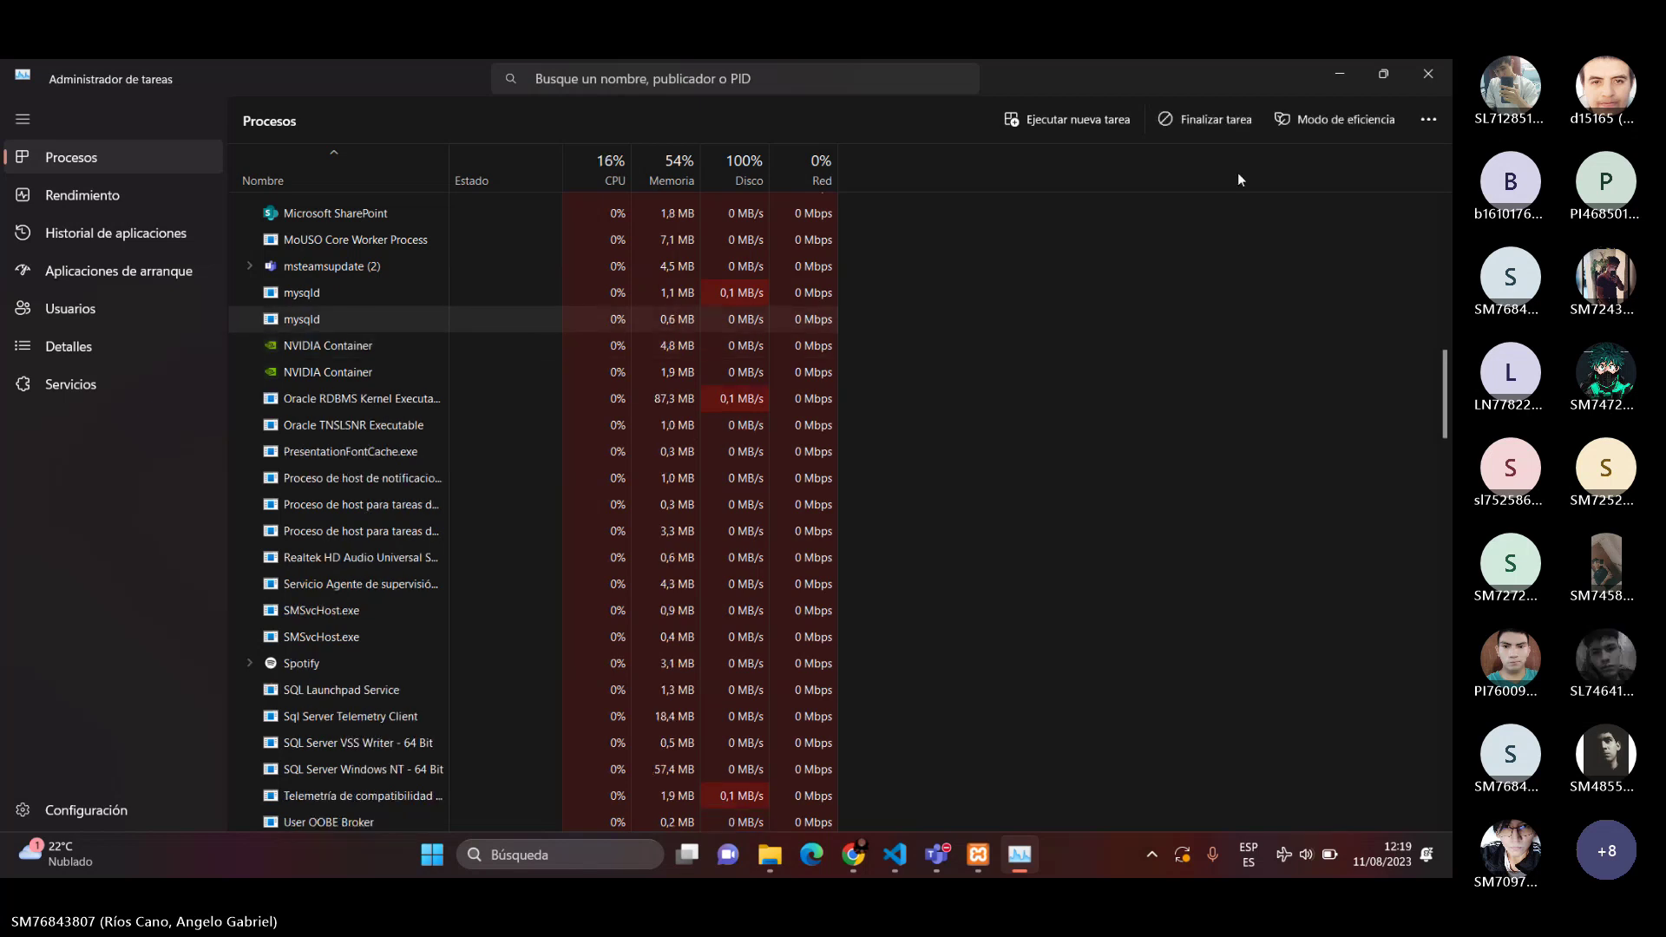
click(1221, 124)
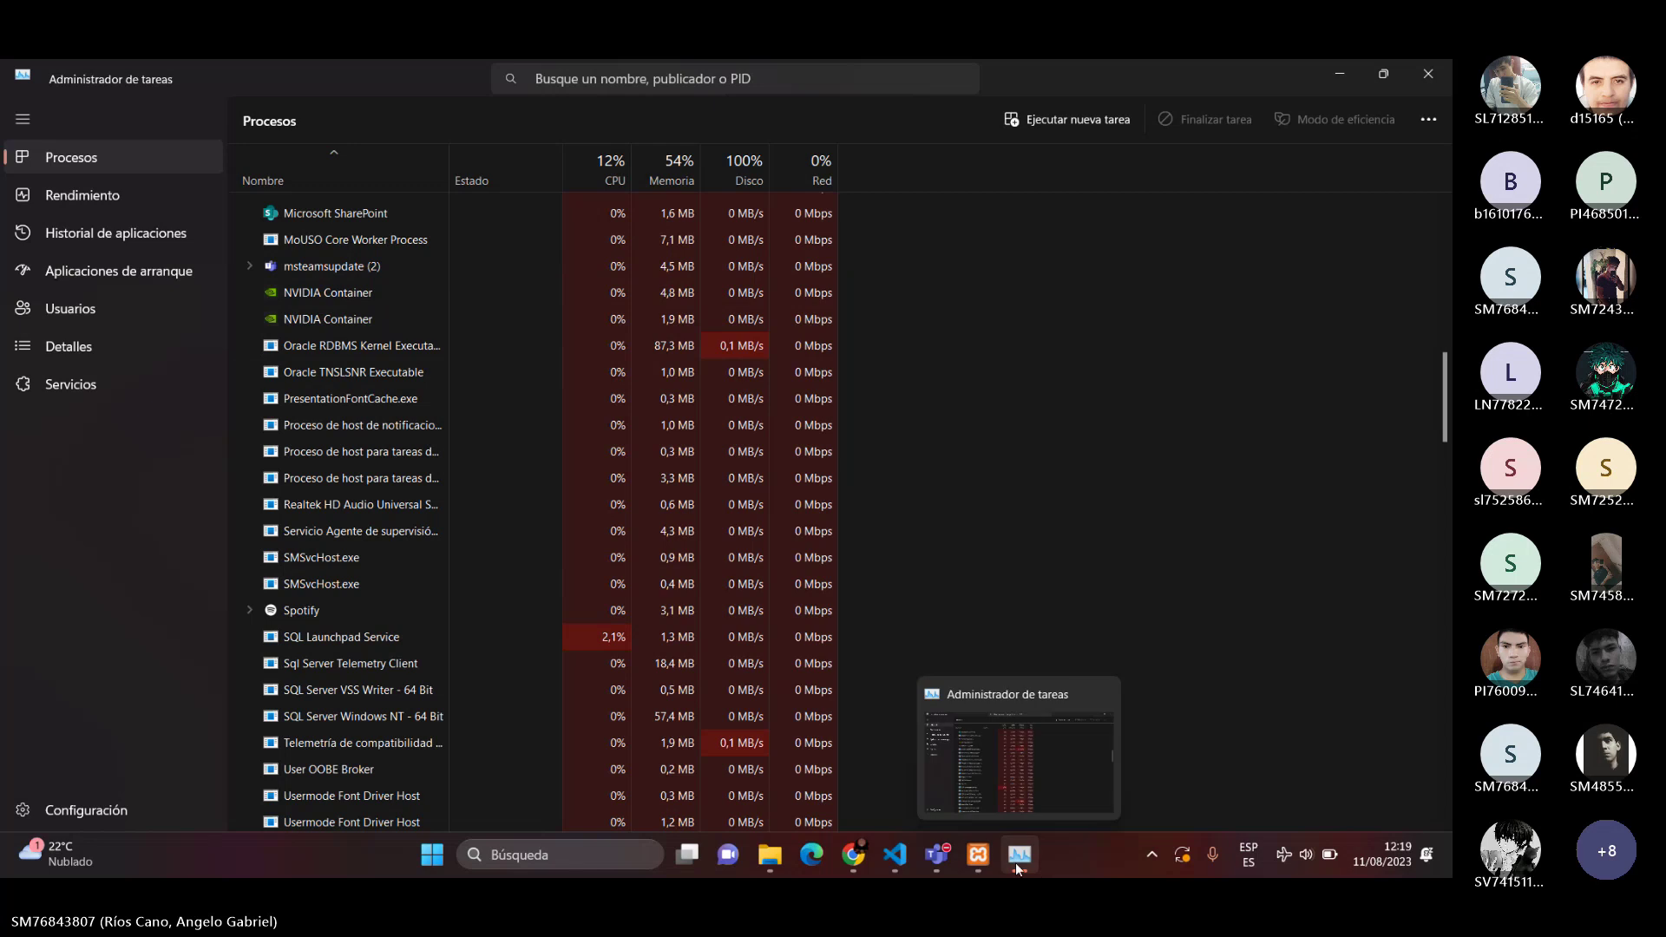
- Switch to the XAMPP Control Panel, start the MySQL module and repeatedly try to start Apache
click(985, 857)
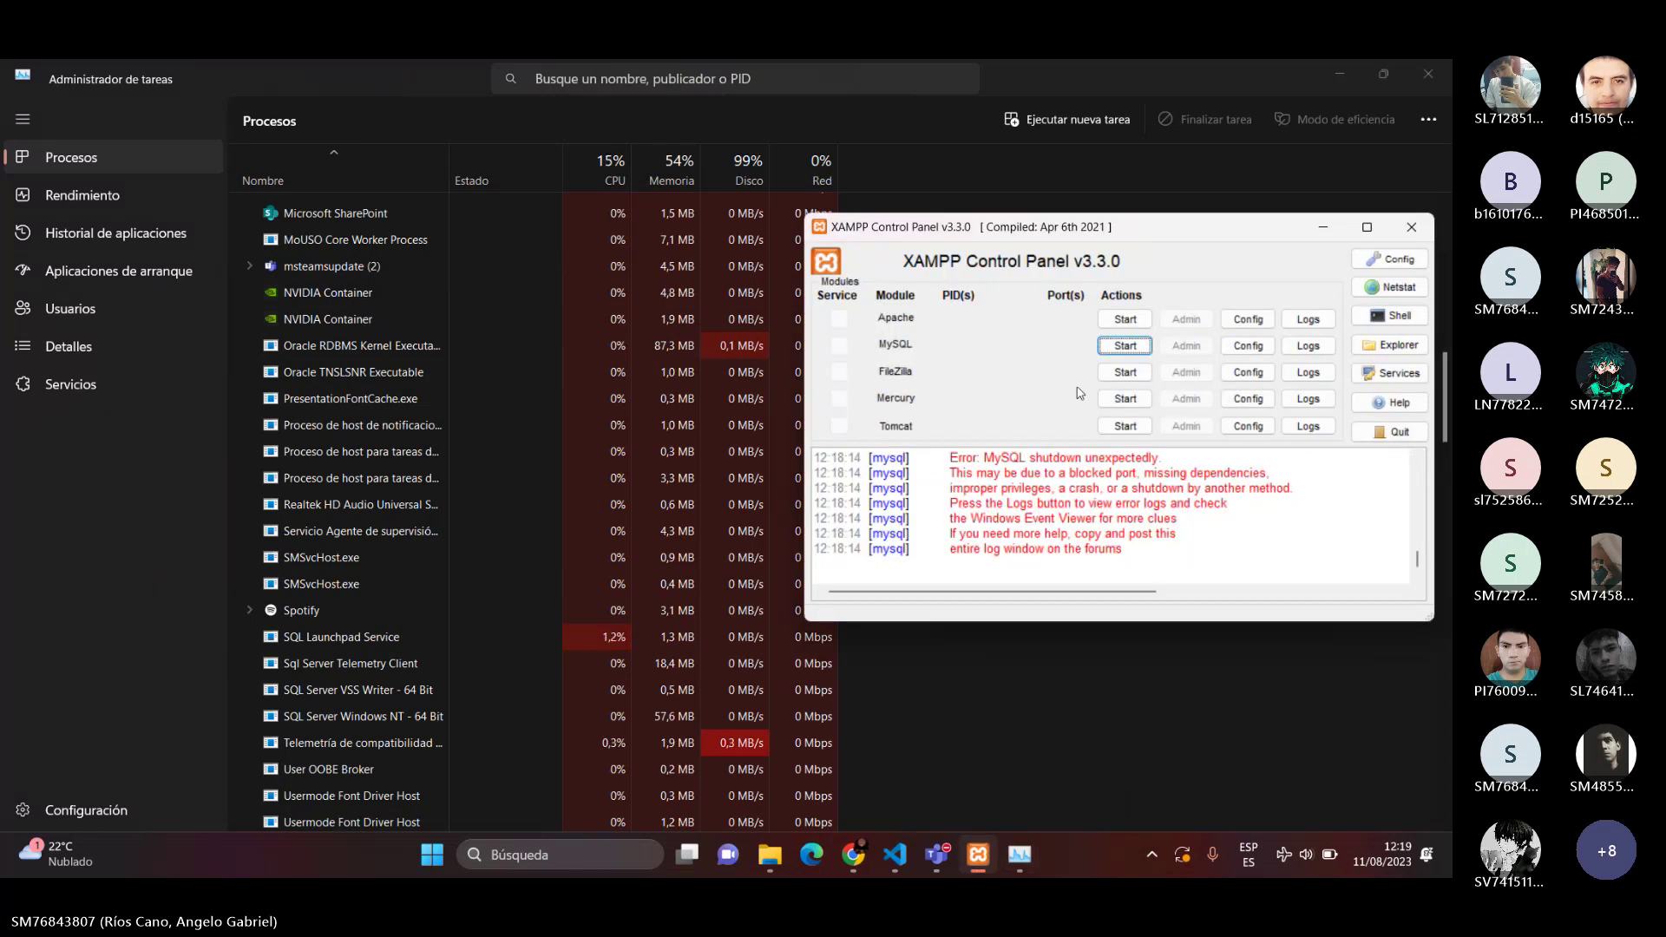
click(1126, 318)
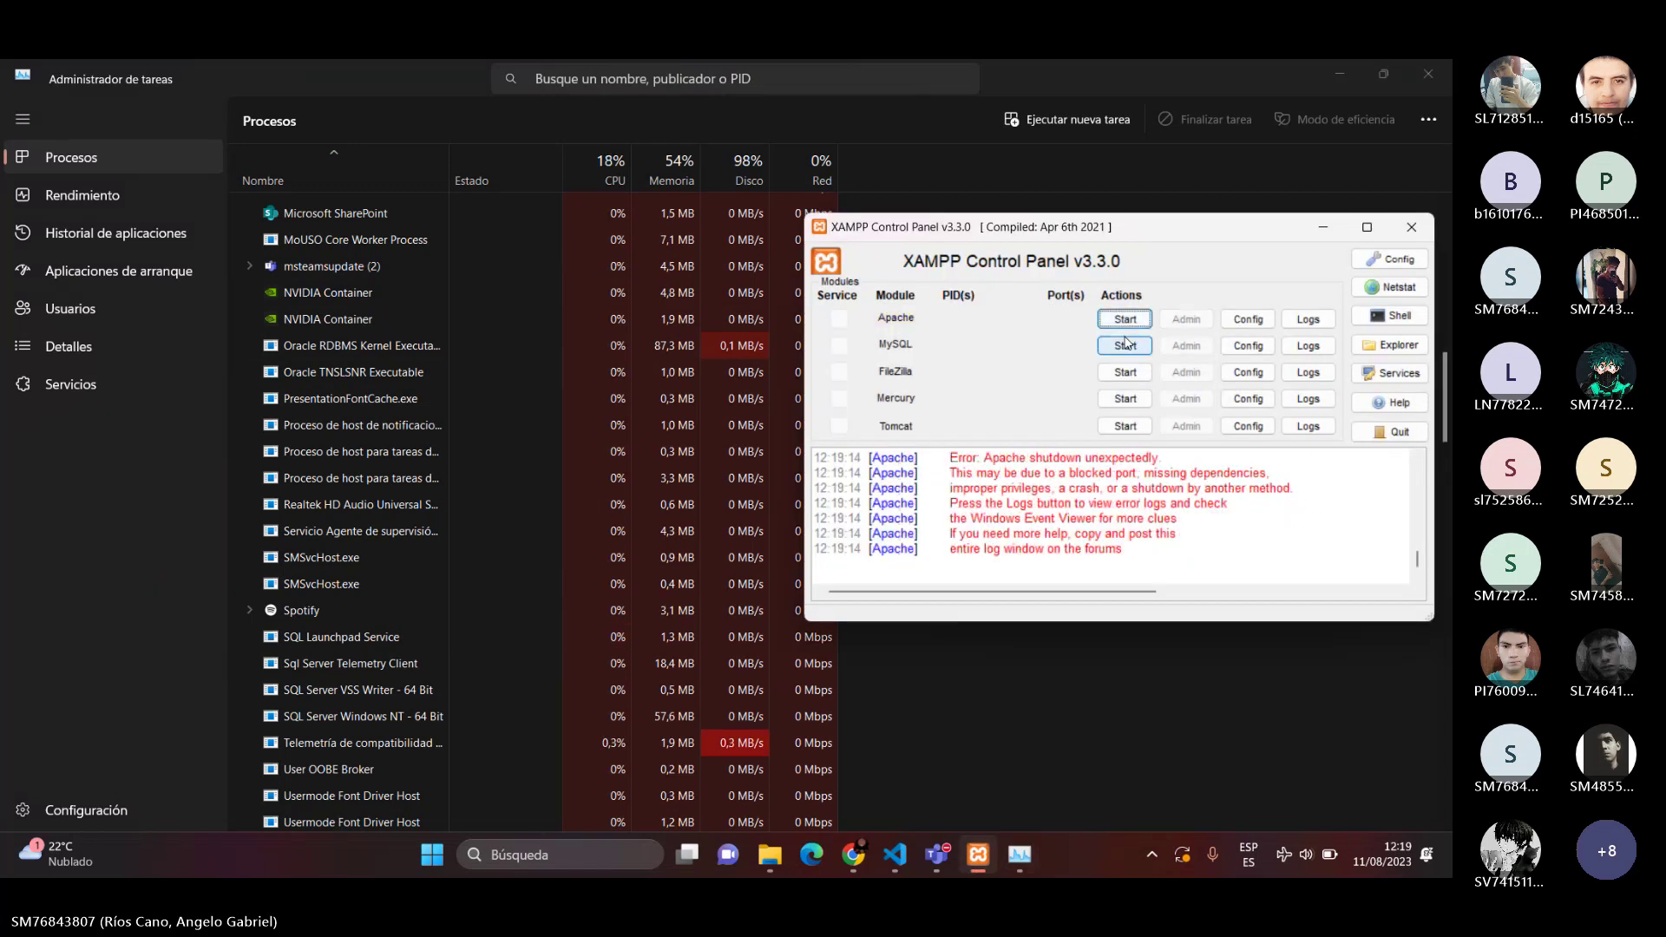
click(1123, 345)
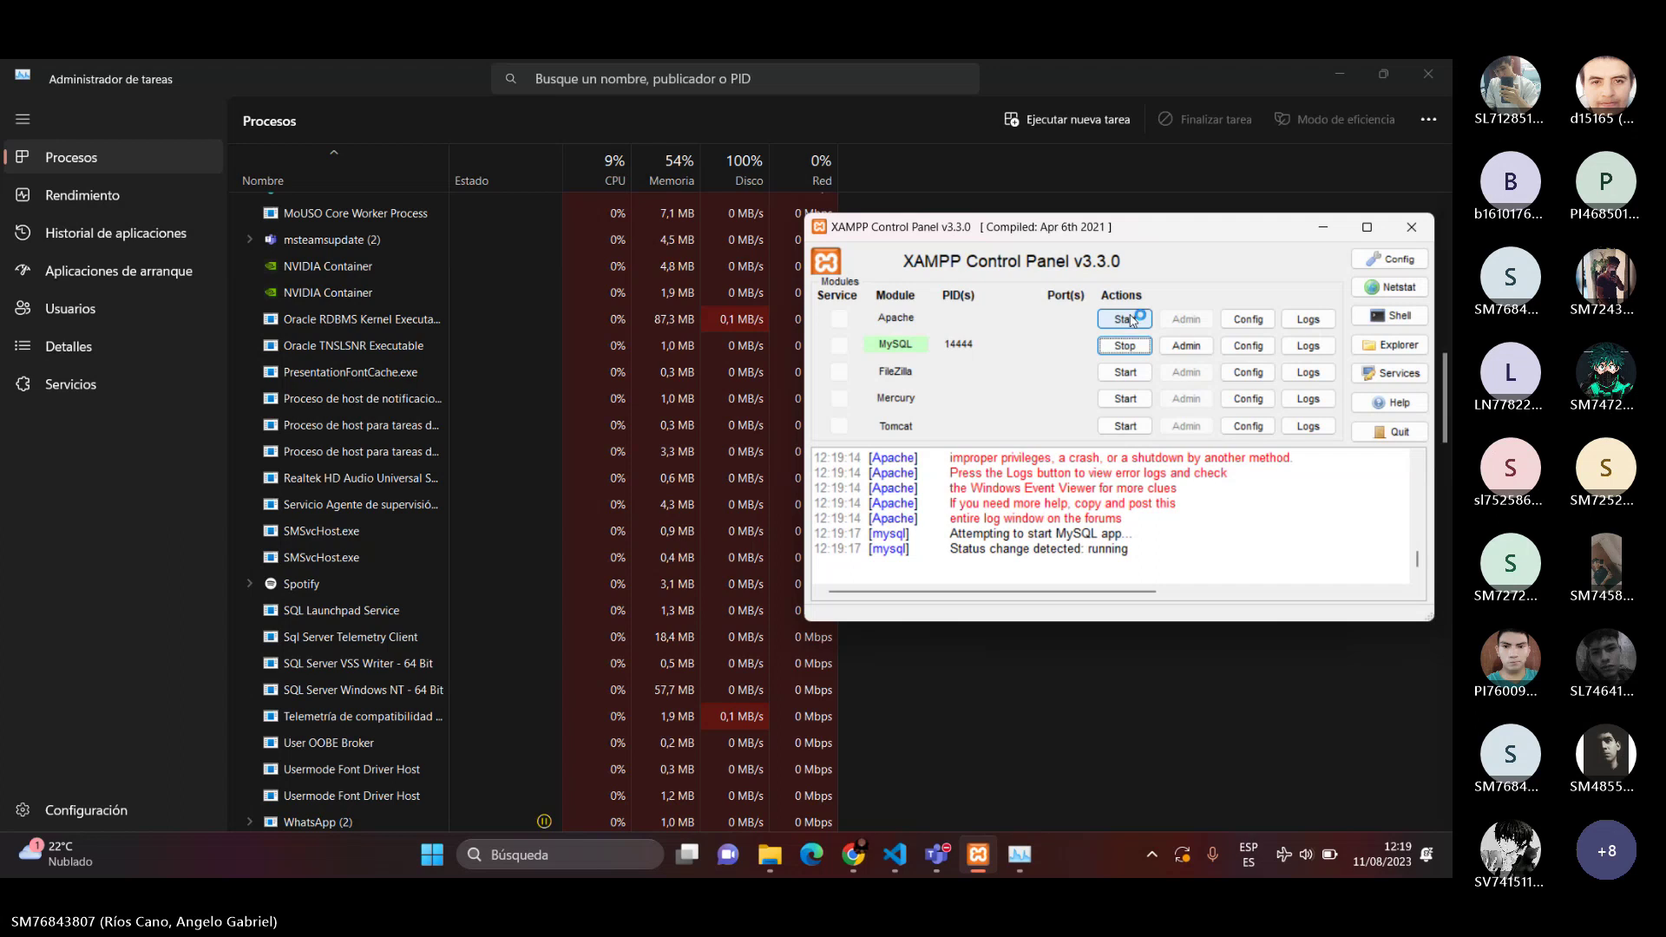
click(1125, 319)
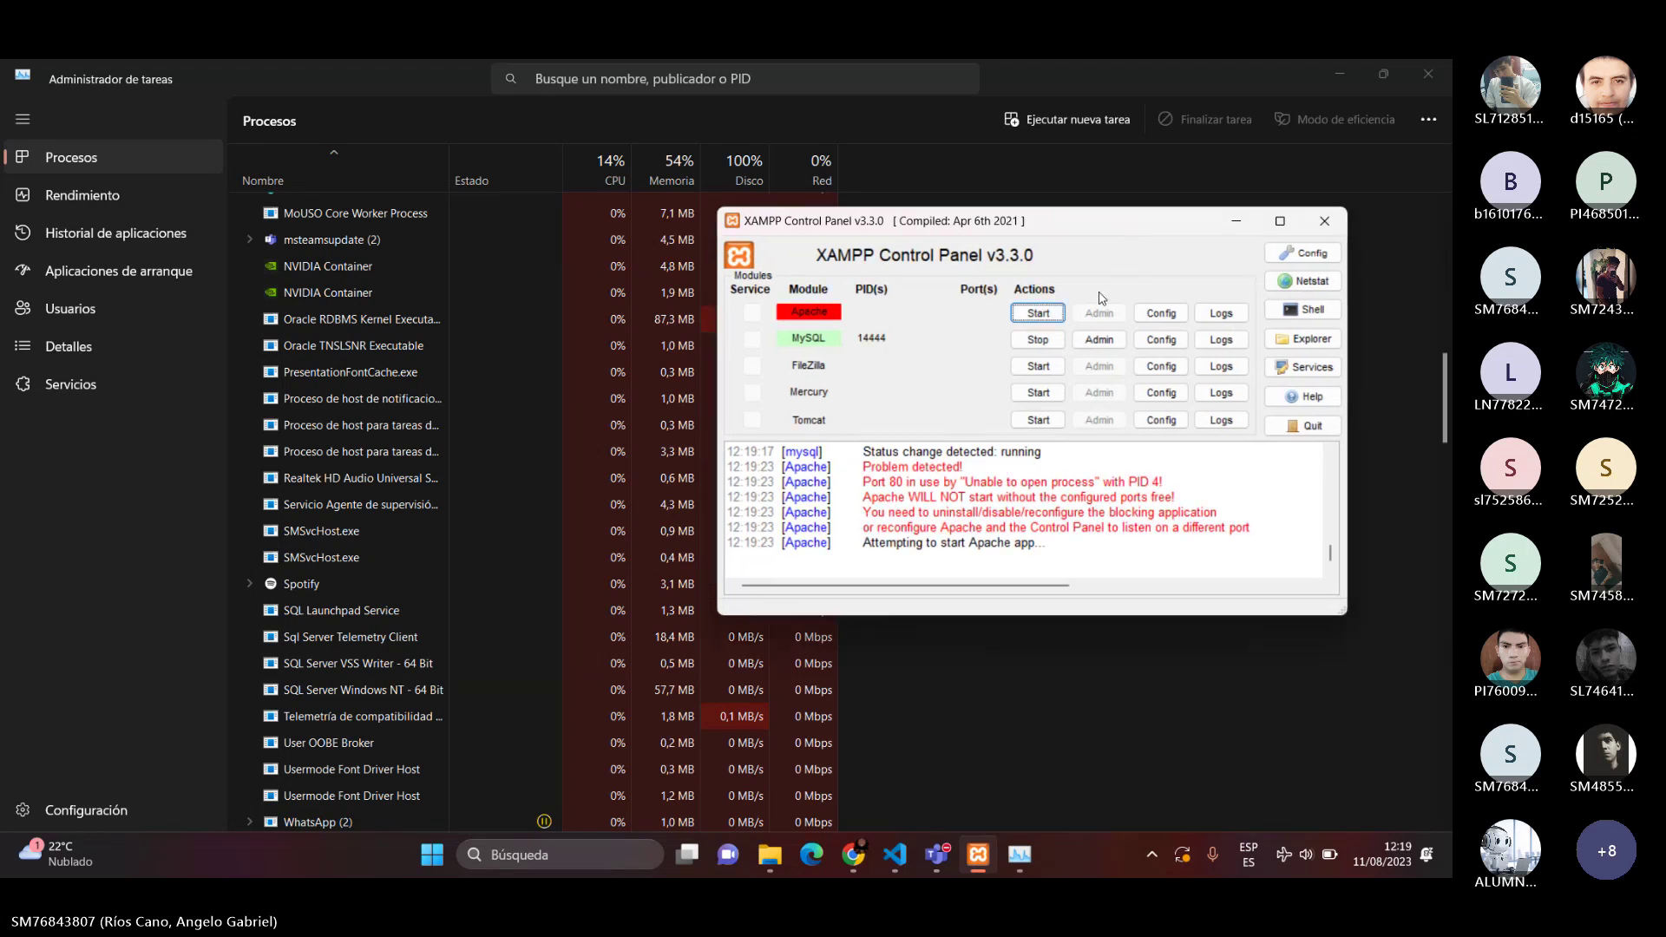
click(1039, 314)
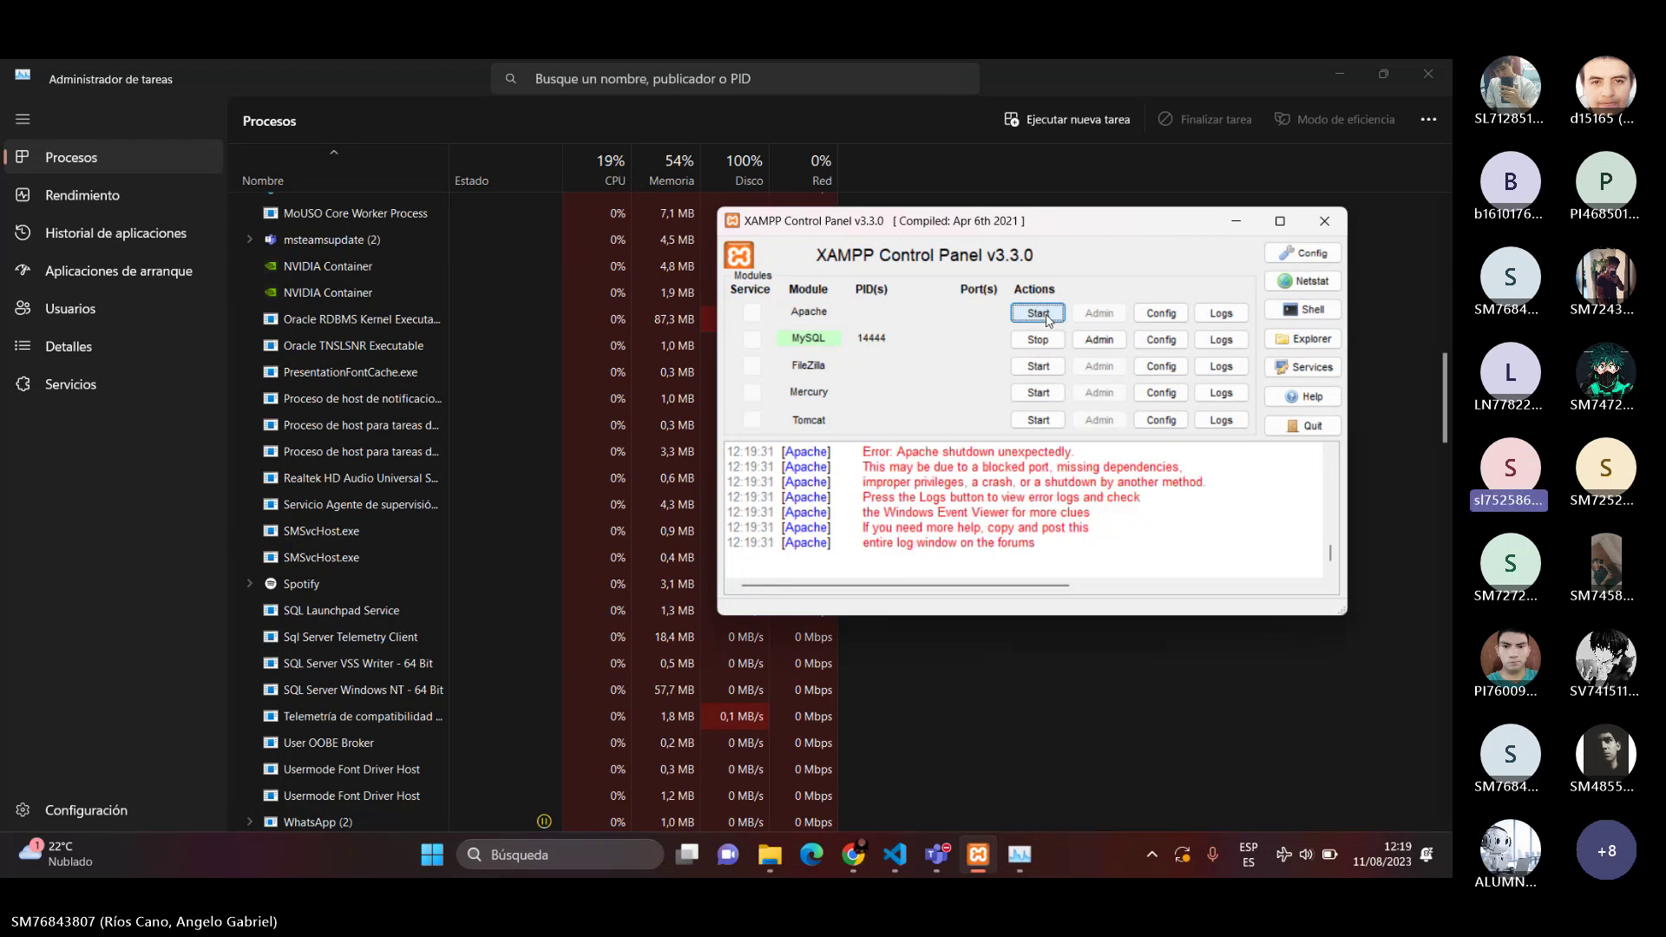
click(1047, 318)
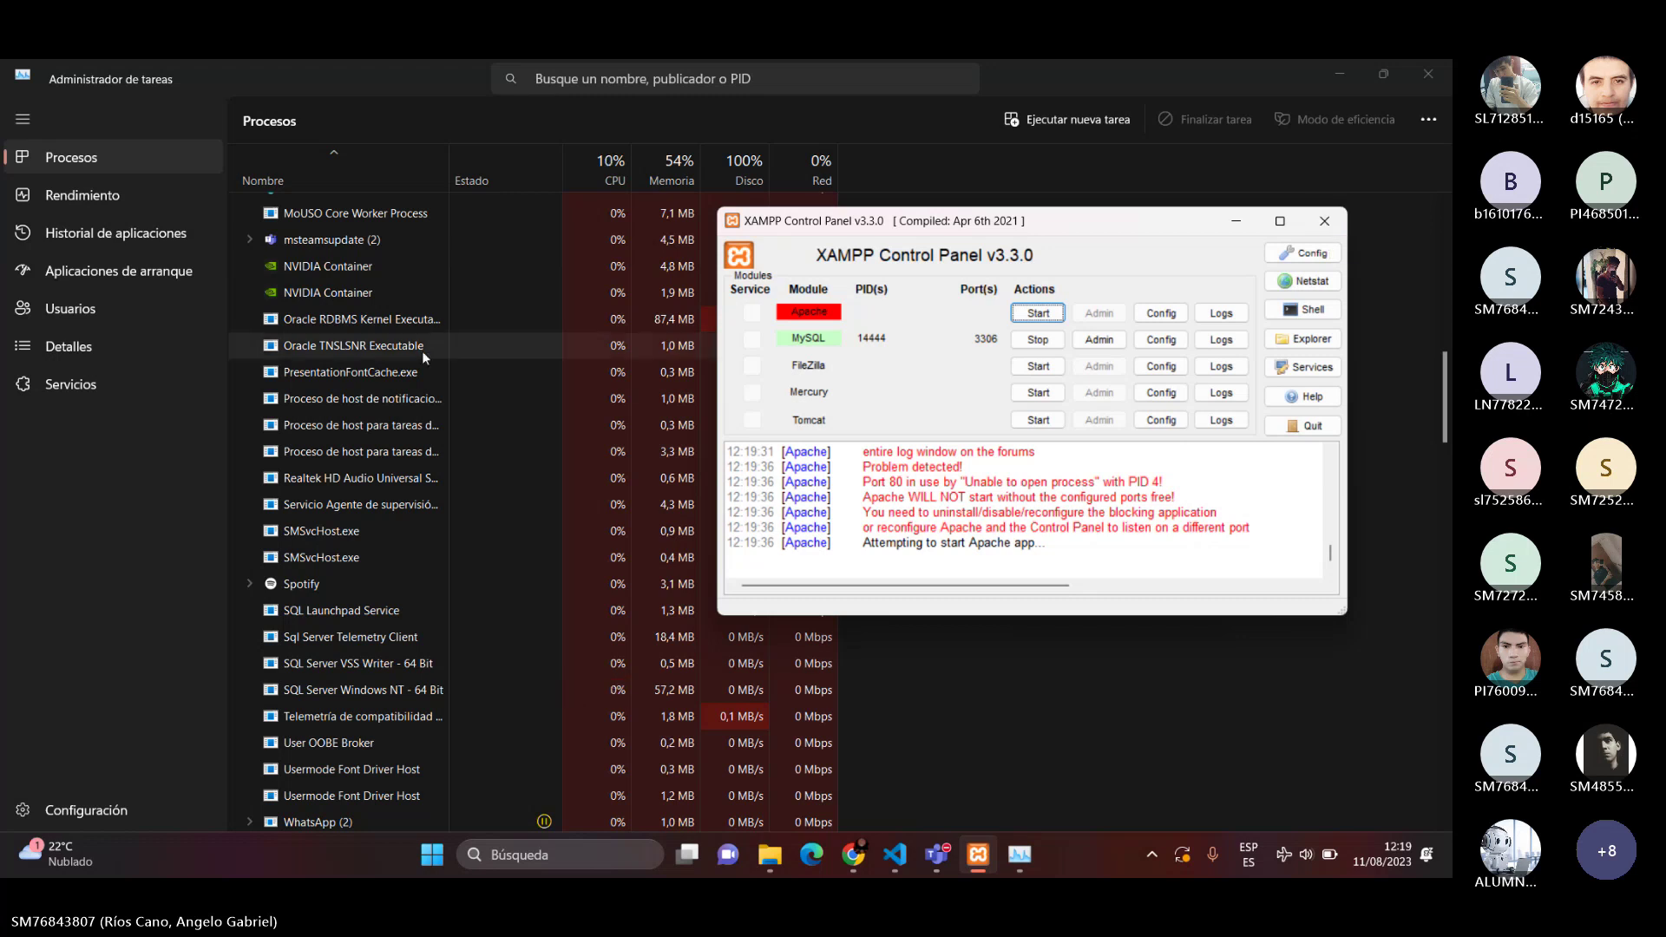
- Close the XAMPP Control Panel and end the remaining mysqld process in Task Manager
scroll(421, 351, up, 2)
click(1324, 221)
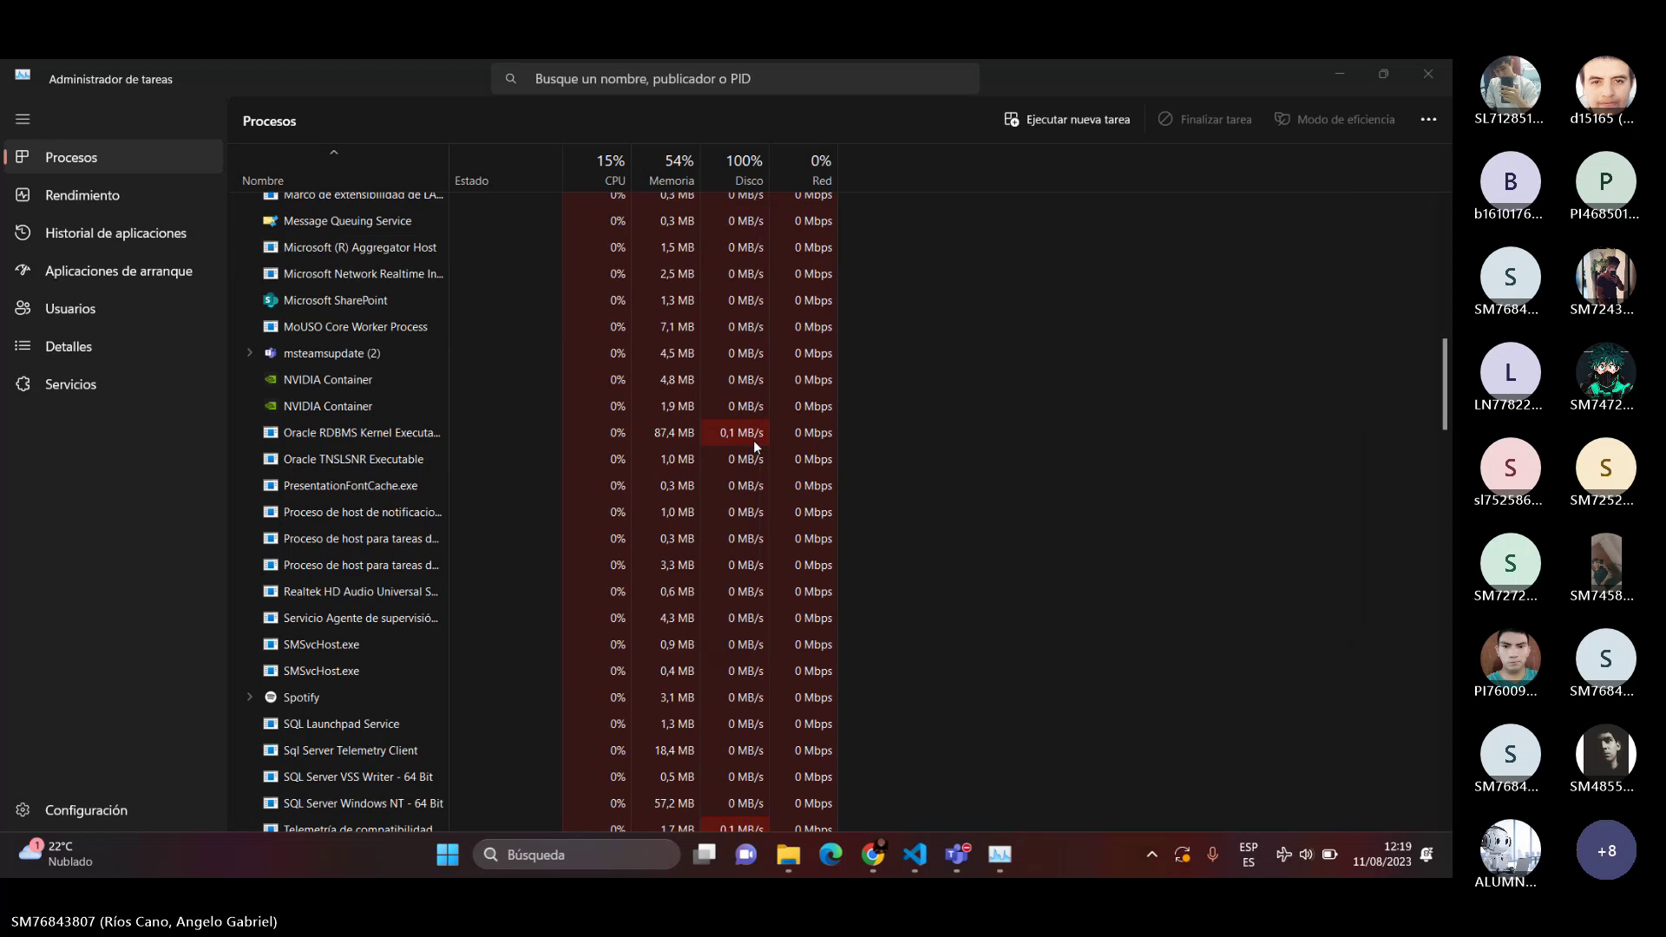
scroll(745, 441, up, 3)
scroll(744, 448, up, 1)
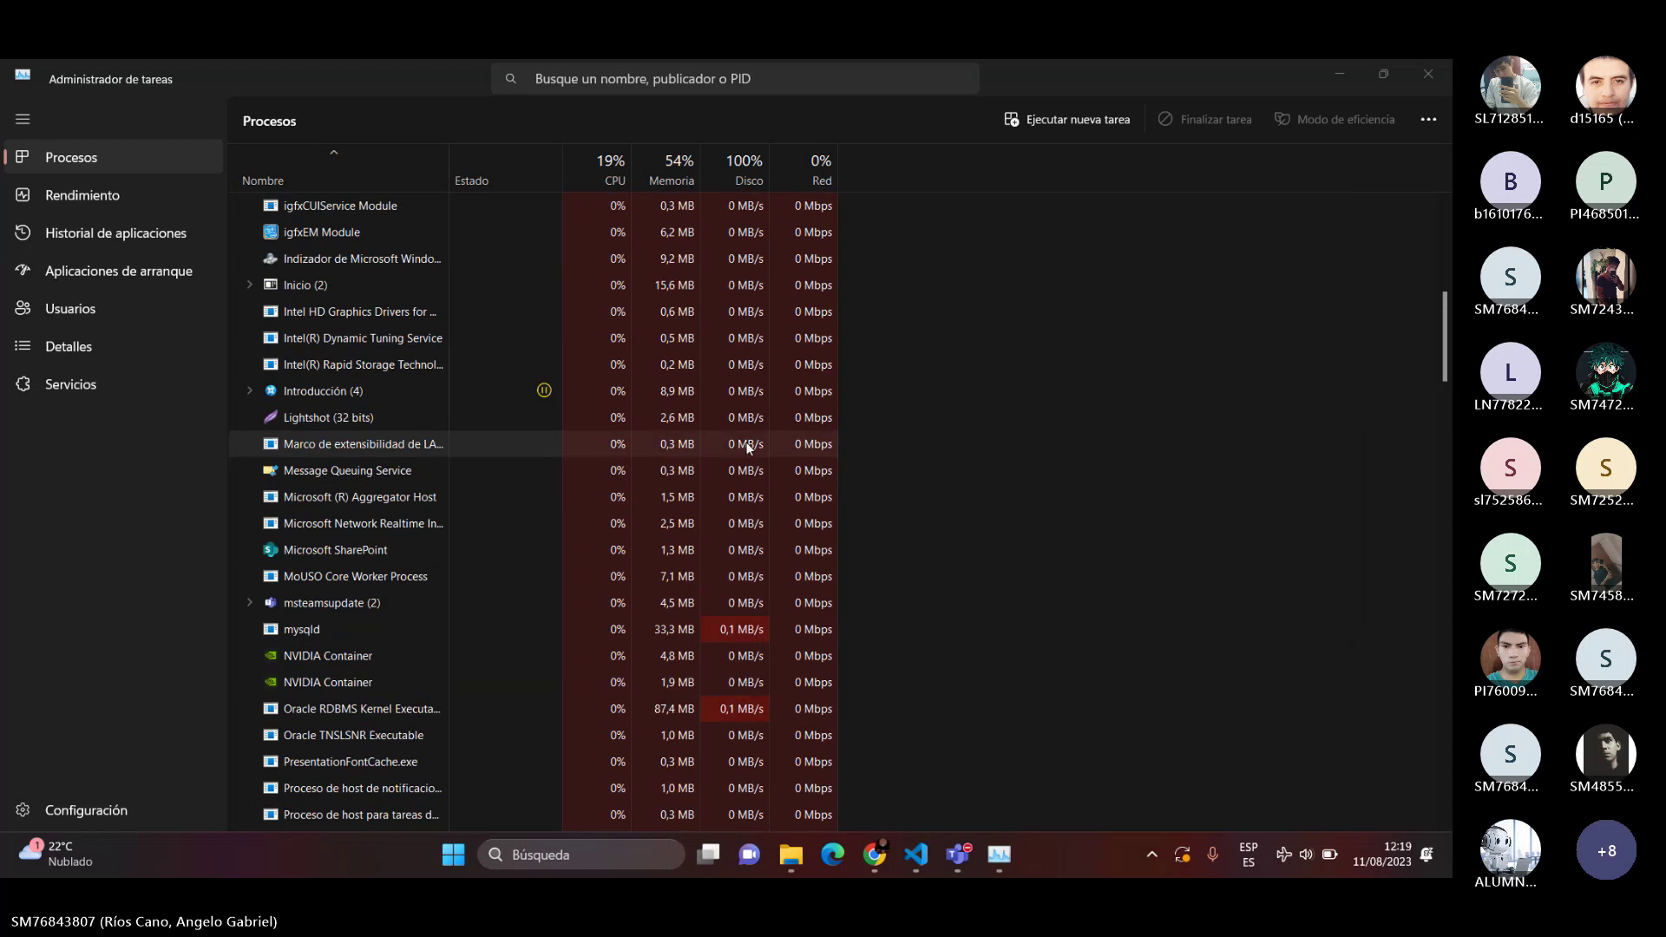
scroll(747, 447, up, 2)
scroll(749, 443, down, 3)
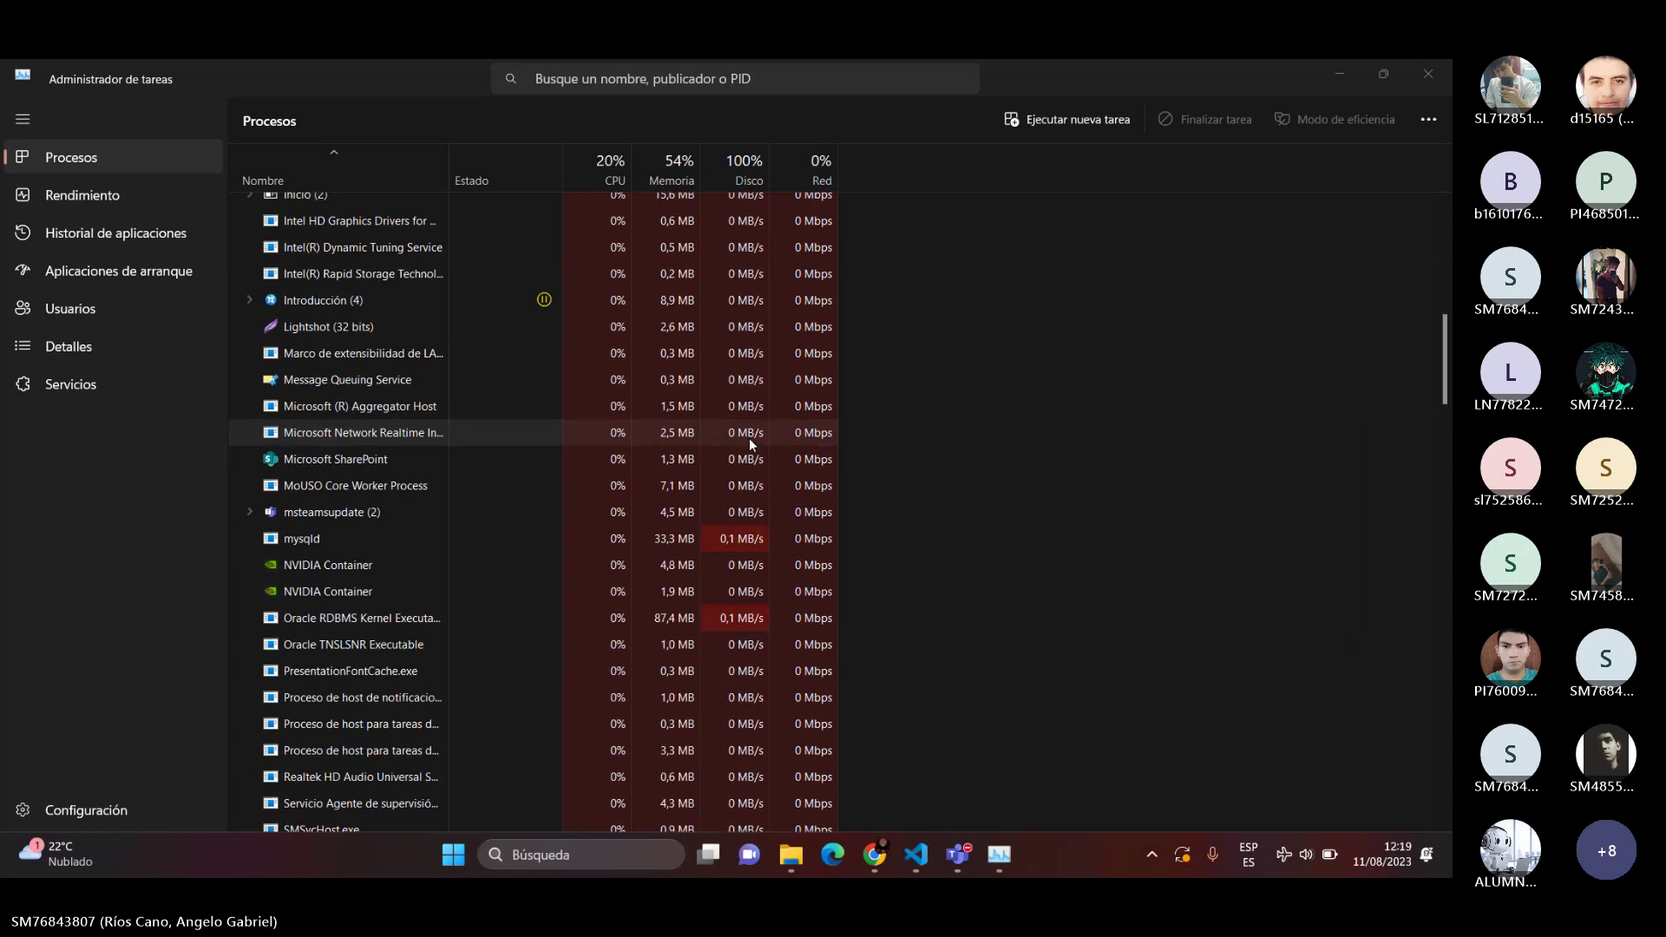
click(330, 540)
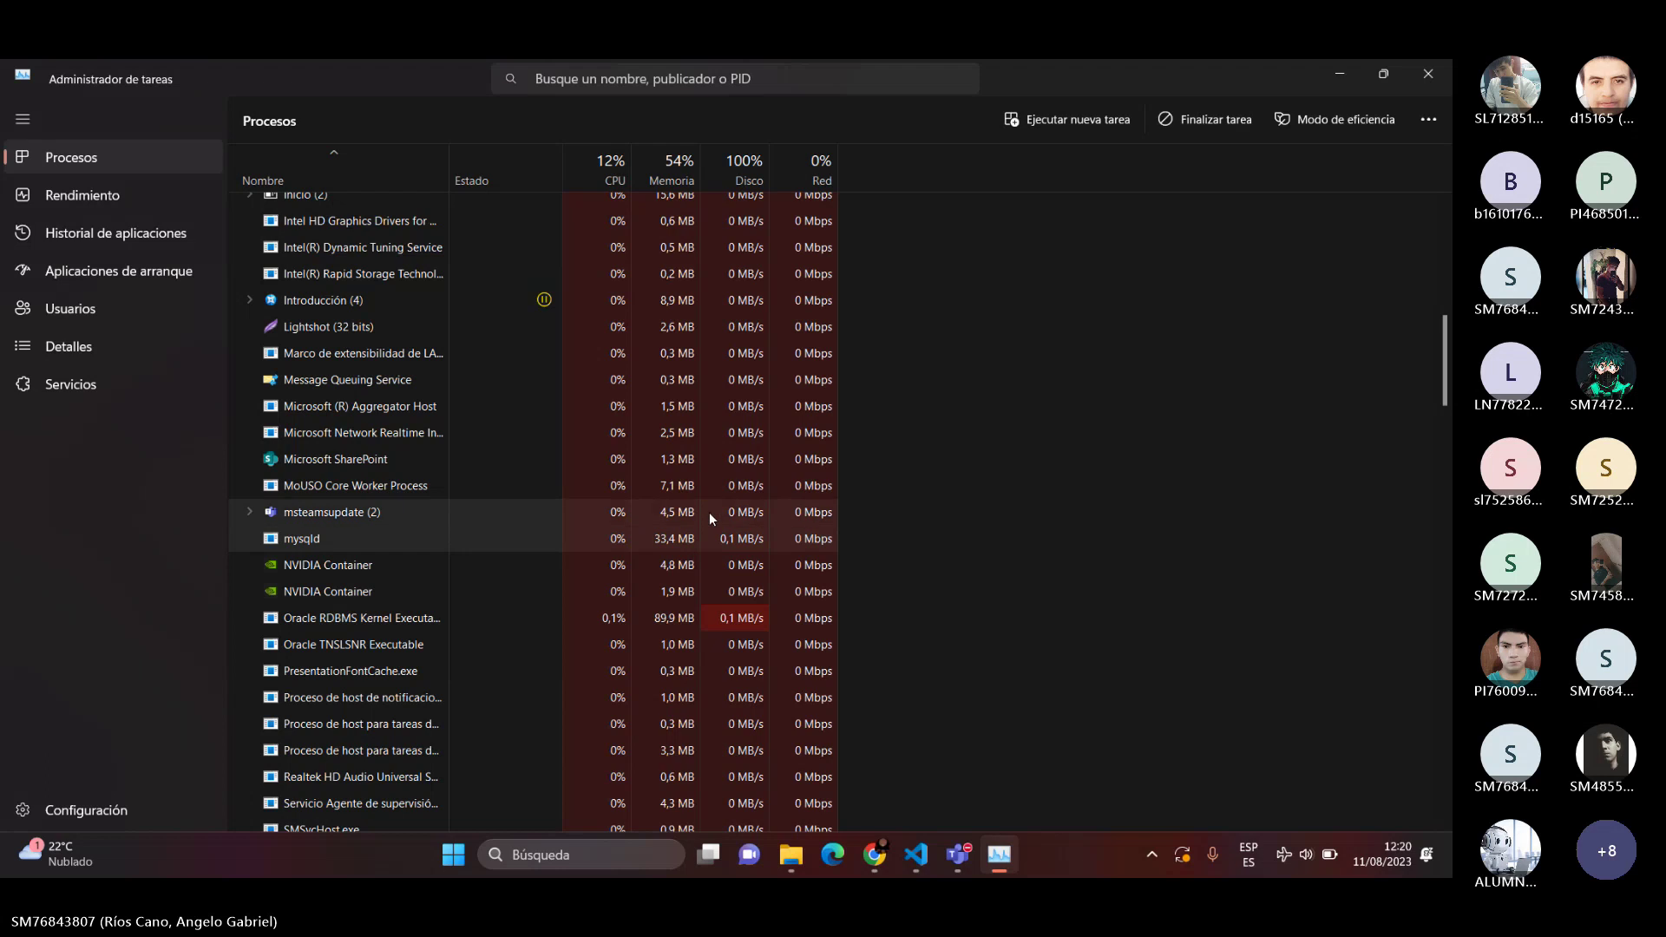
key(Delete)
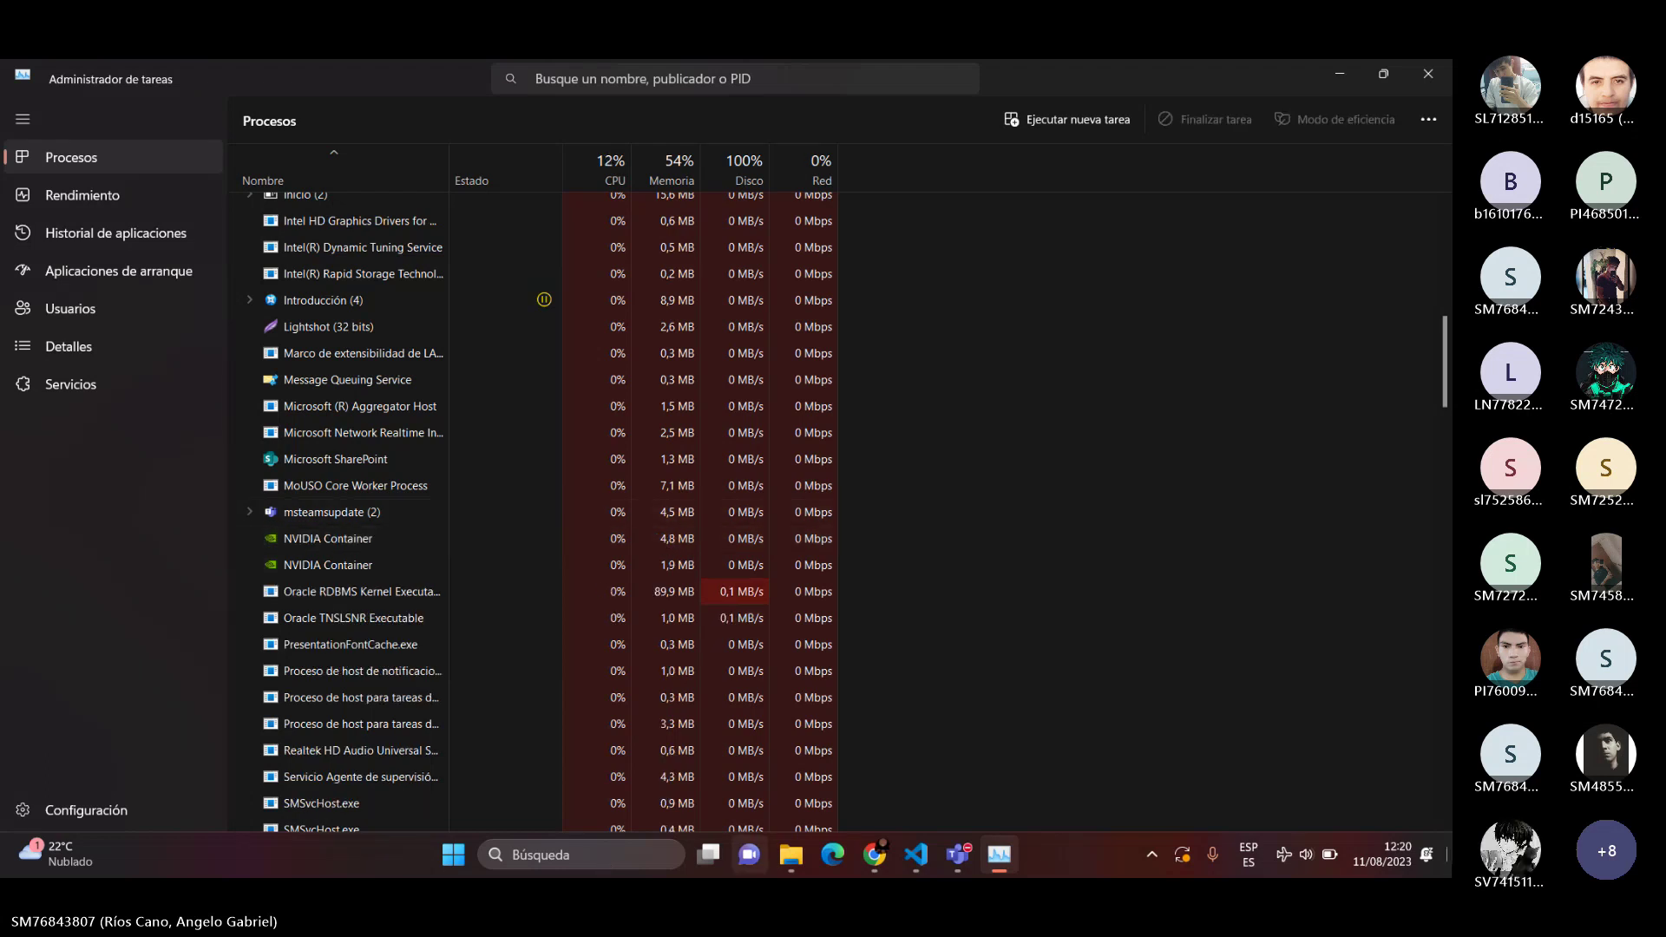
- Reopen the XAMPP Control Panel from the desktop and maximize its window
key(super+d)
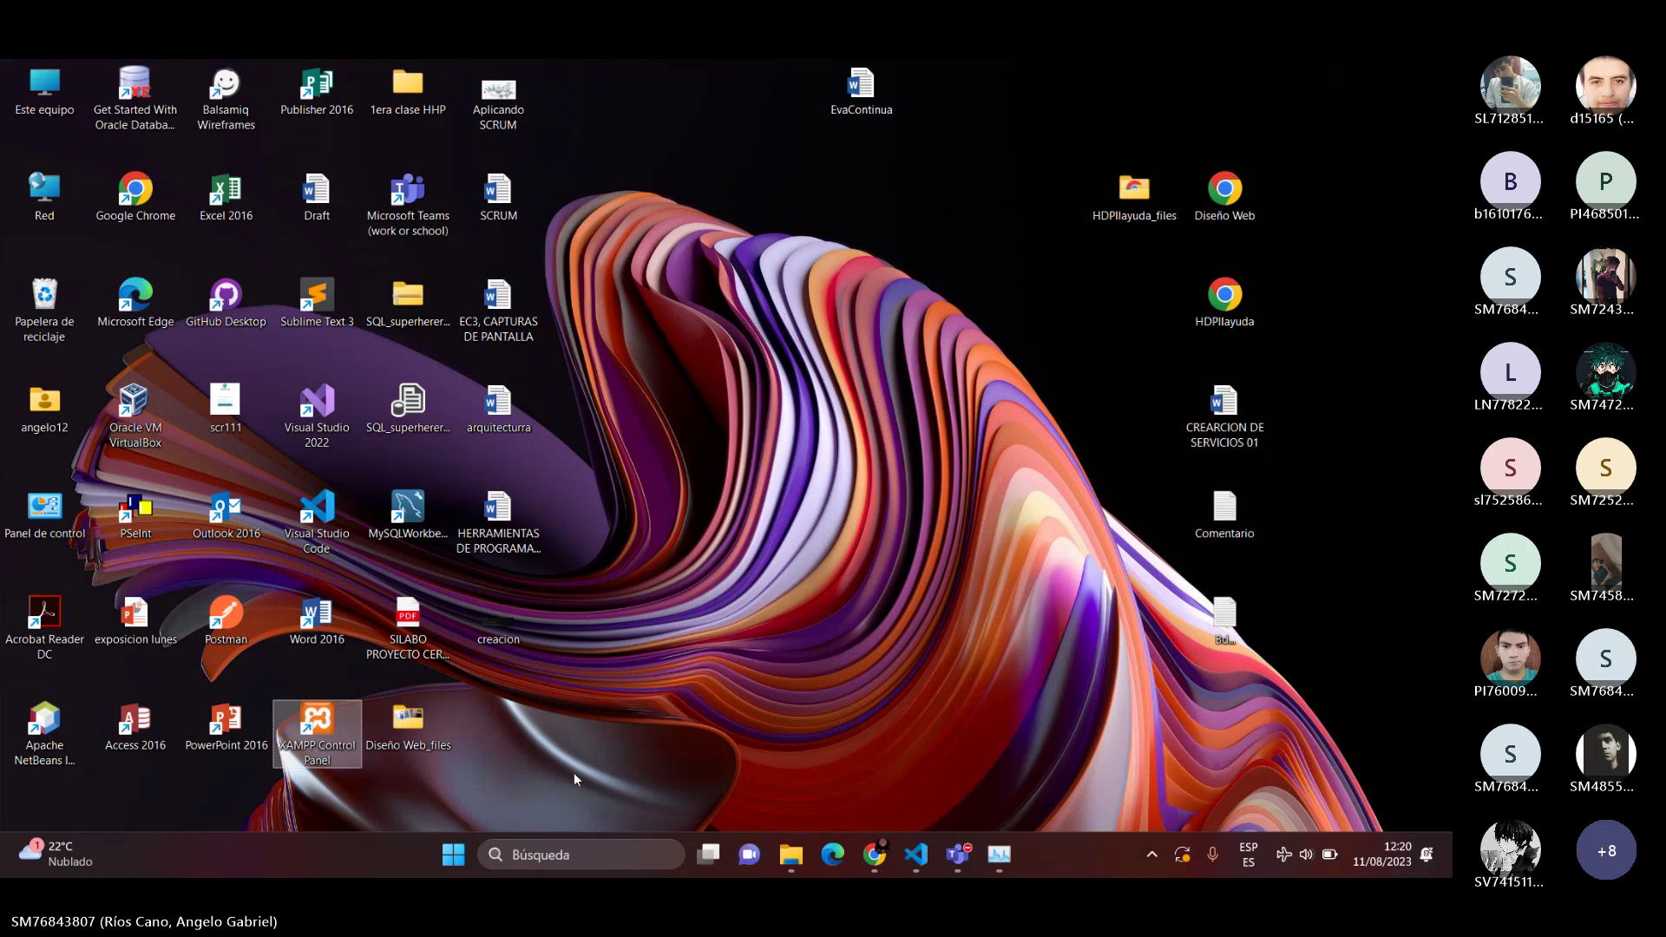
double_click(314, 733)
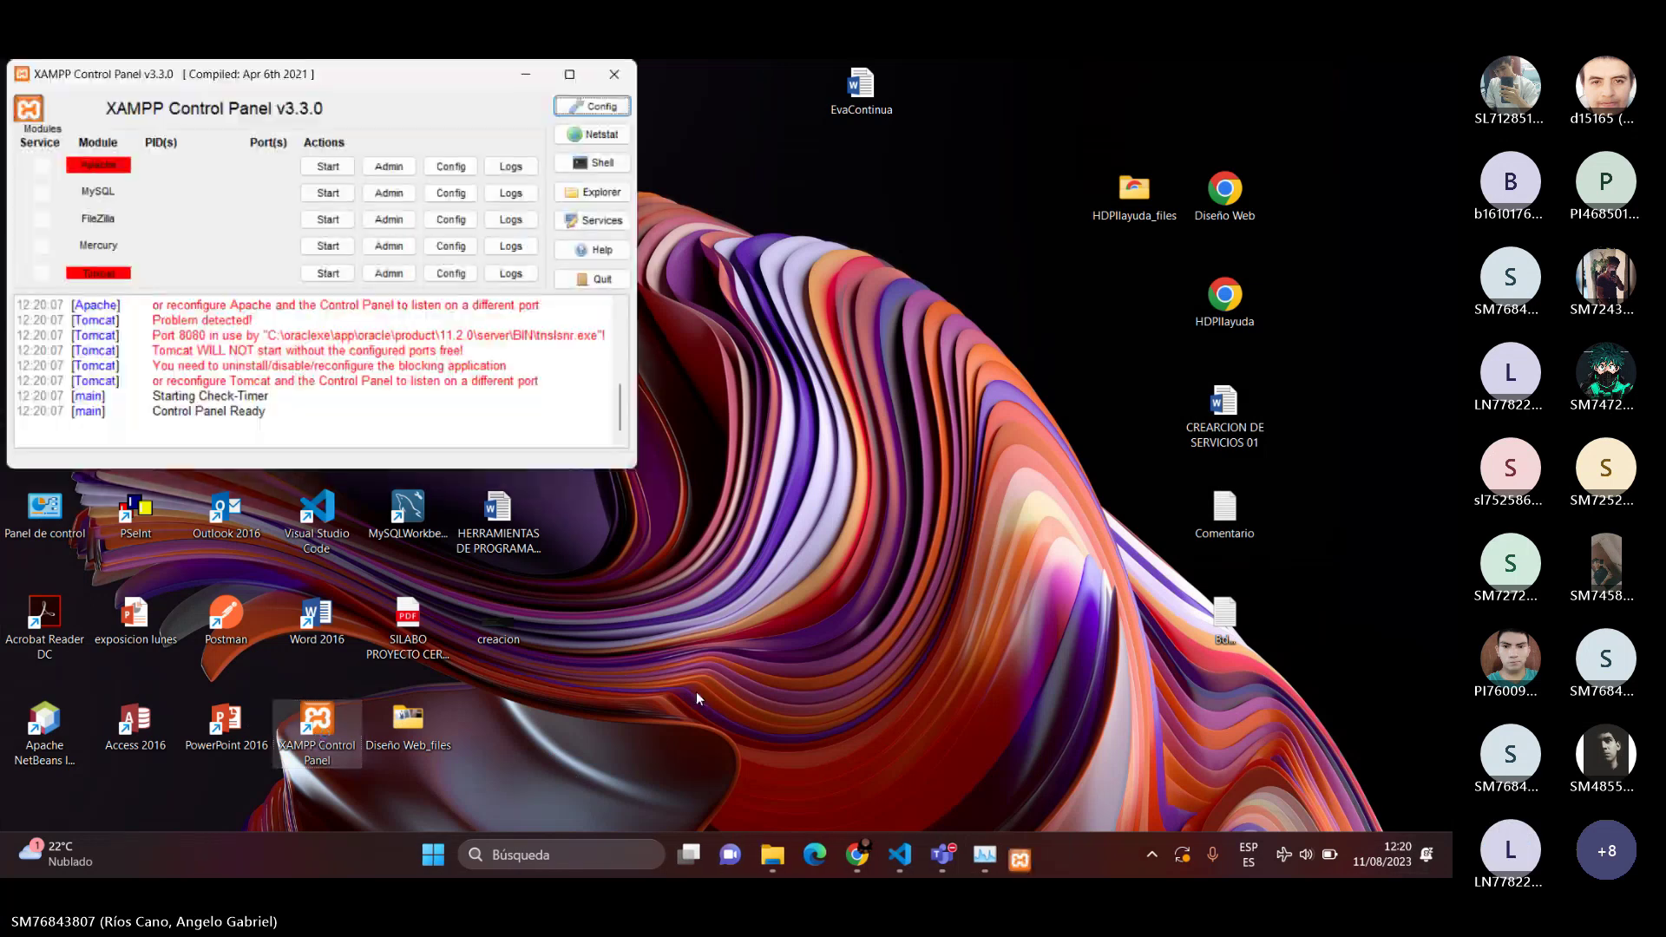
click(570, 74)
- Try to start the Apache module twice, and start the MySQL module
click(323, 161)
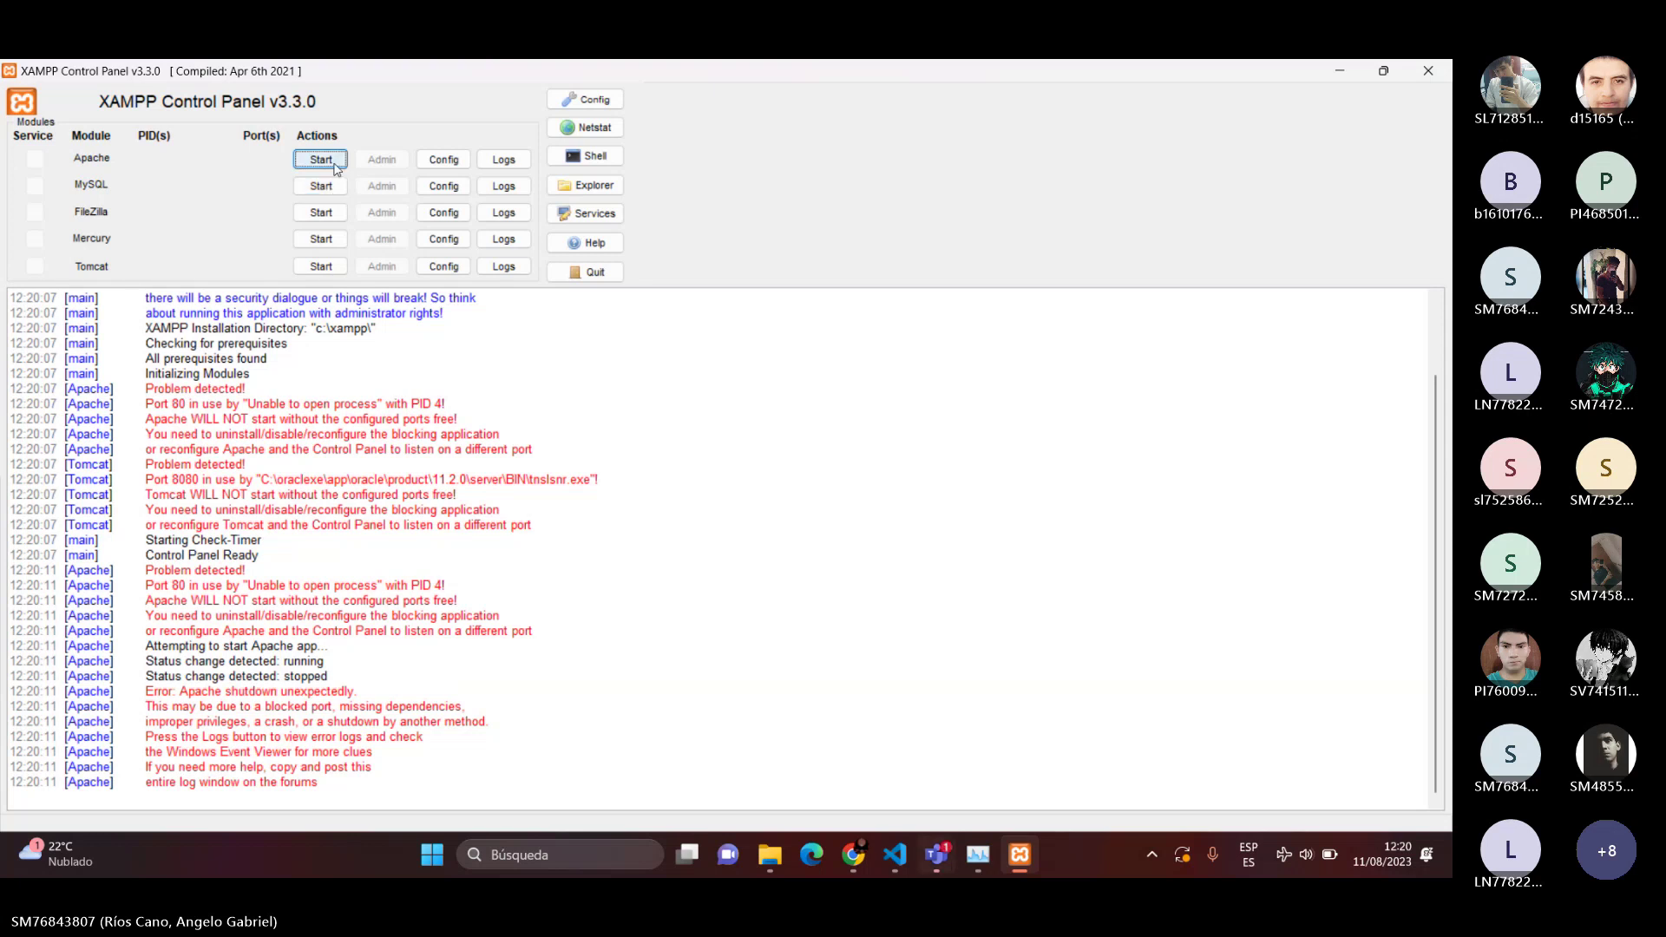
click(334, 166)
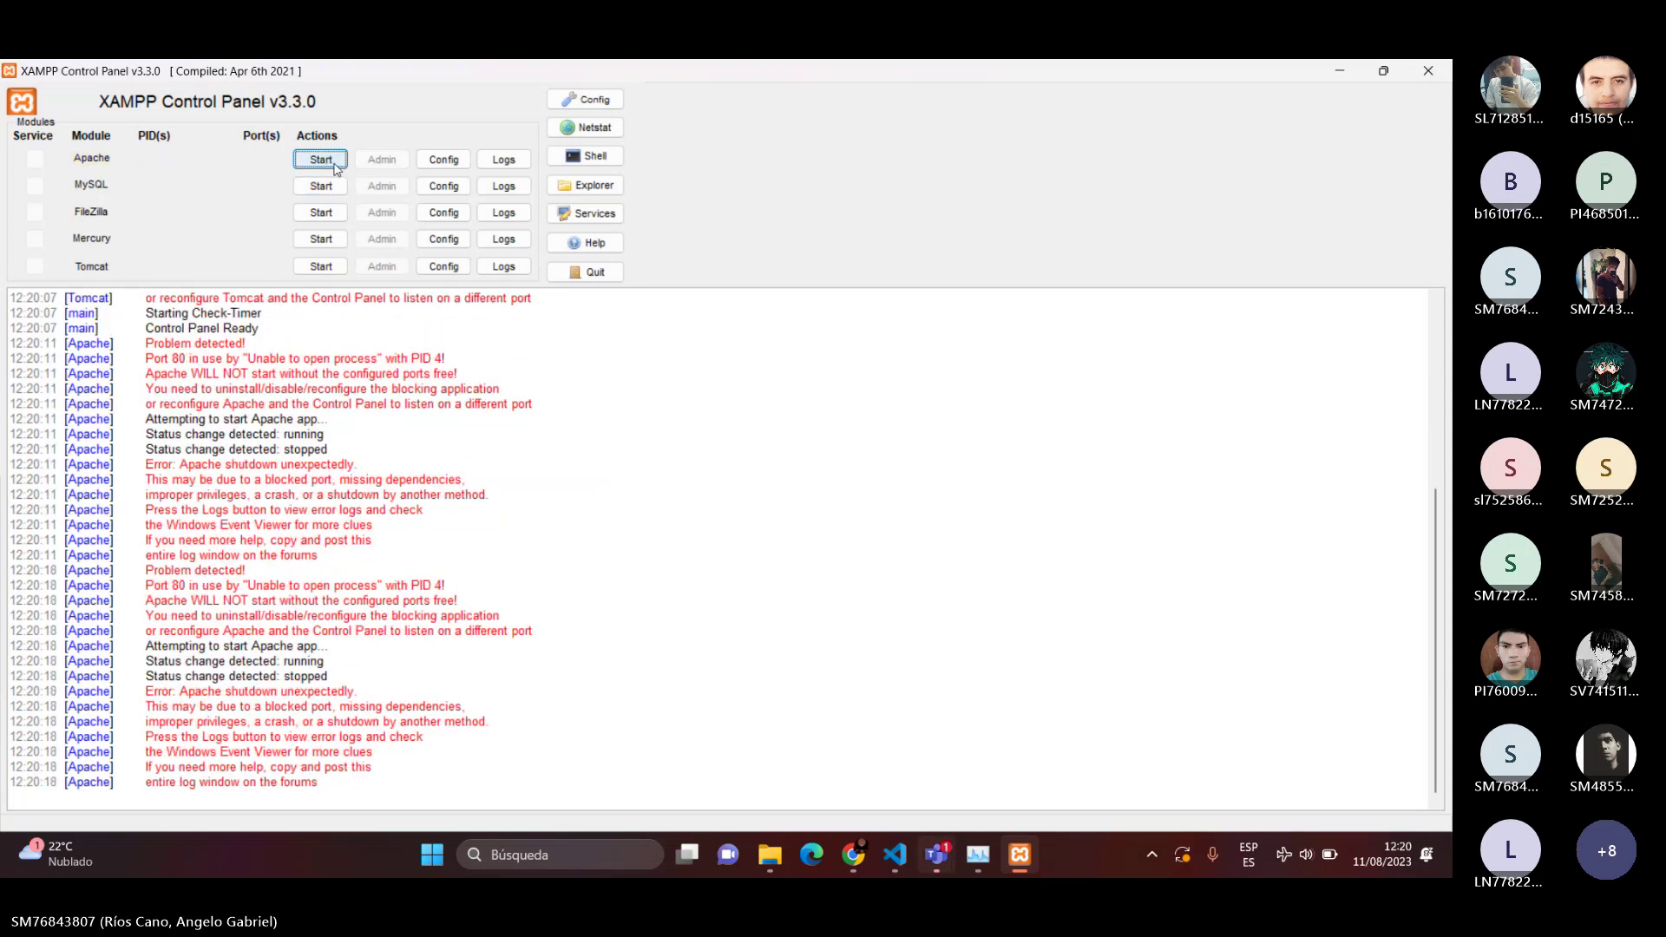
click(320, 185)
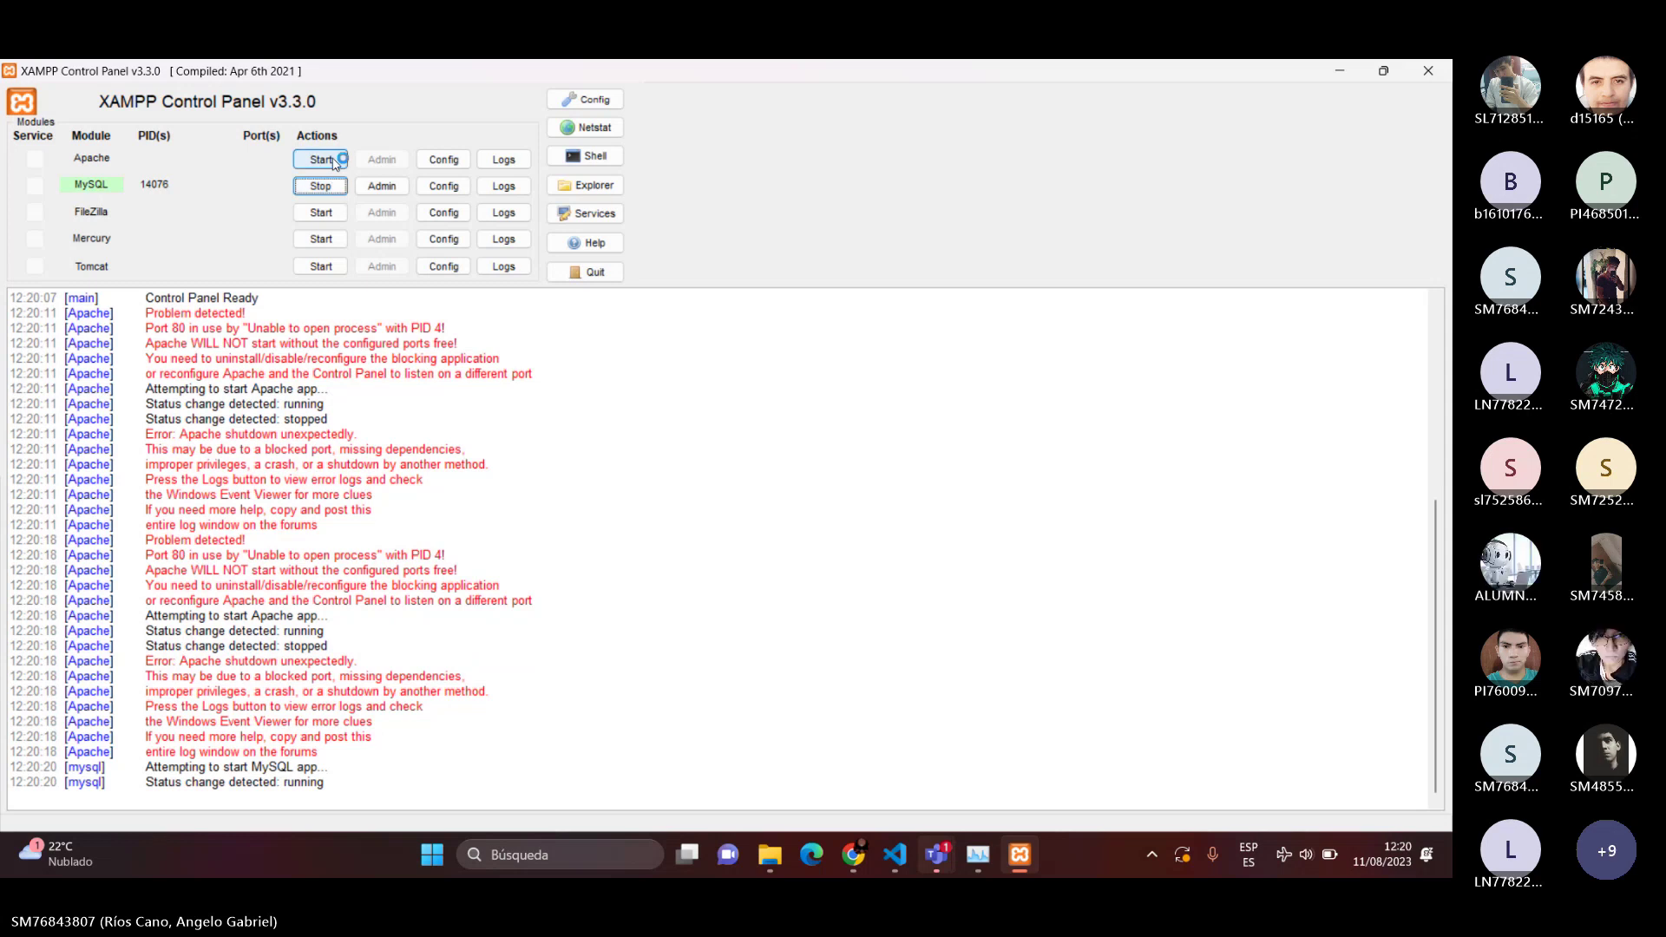
- Open Apache's httpd.conf configuration file from XAMPP and move its window higher on the screen
click(444, 159)
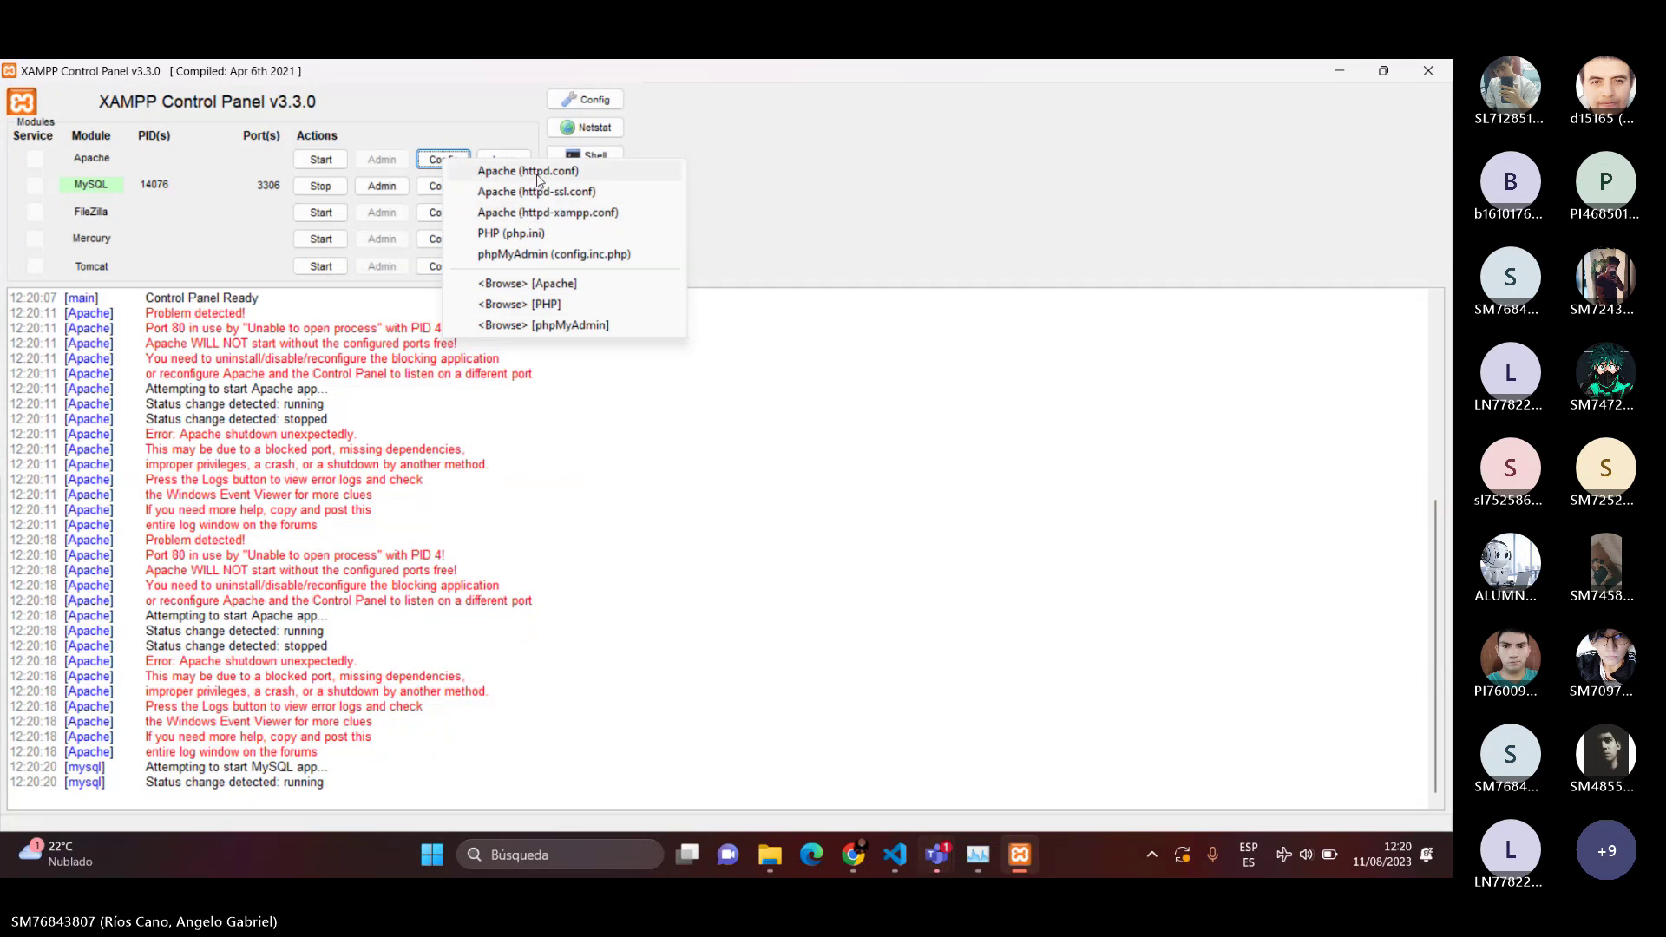
click(540, 172)
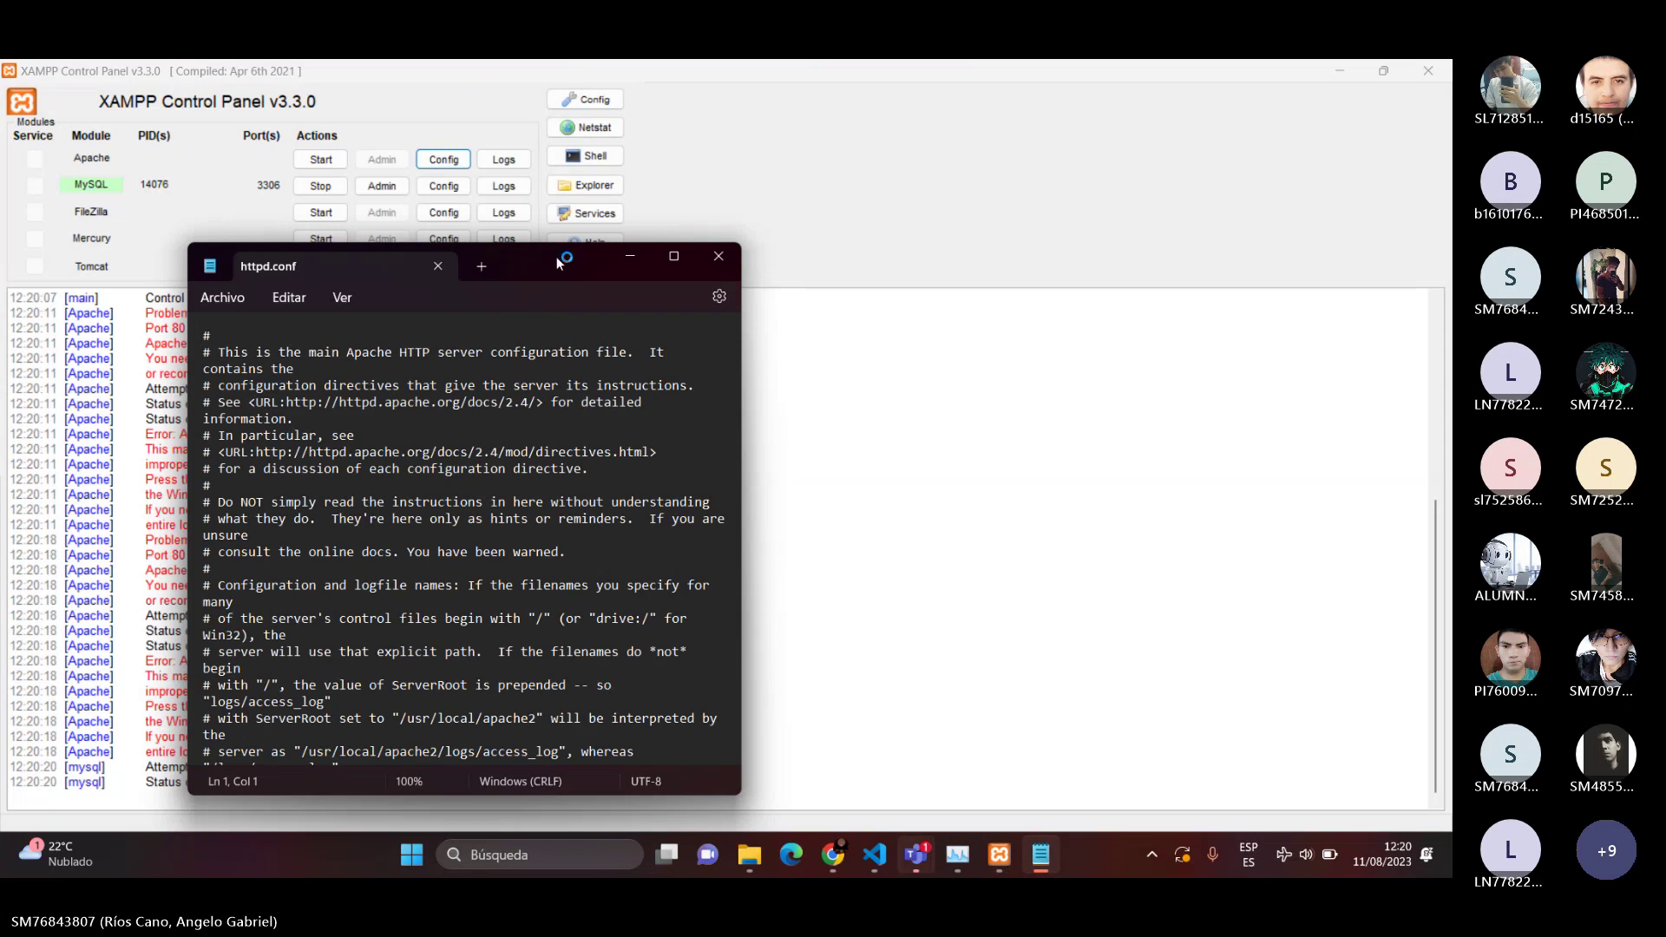
drag(558, 263, 622, 169)
click(555, 337)
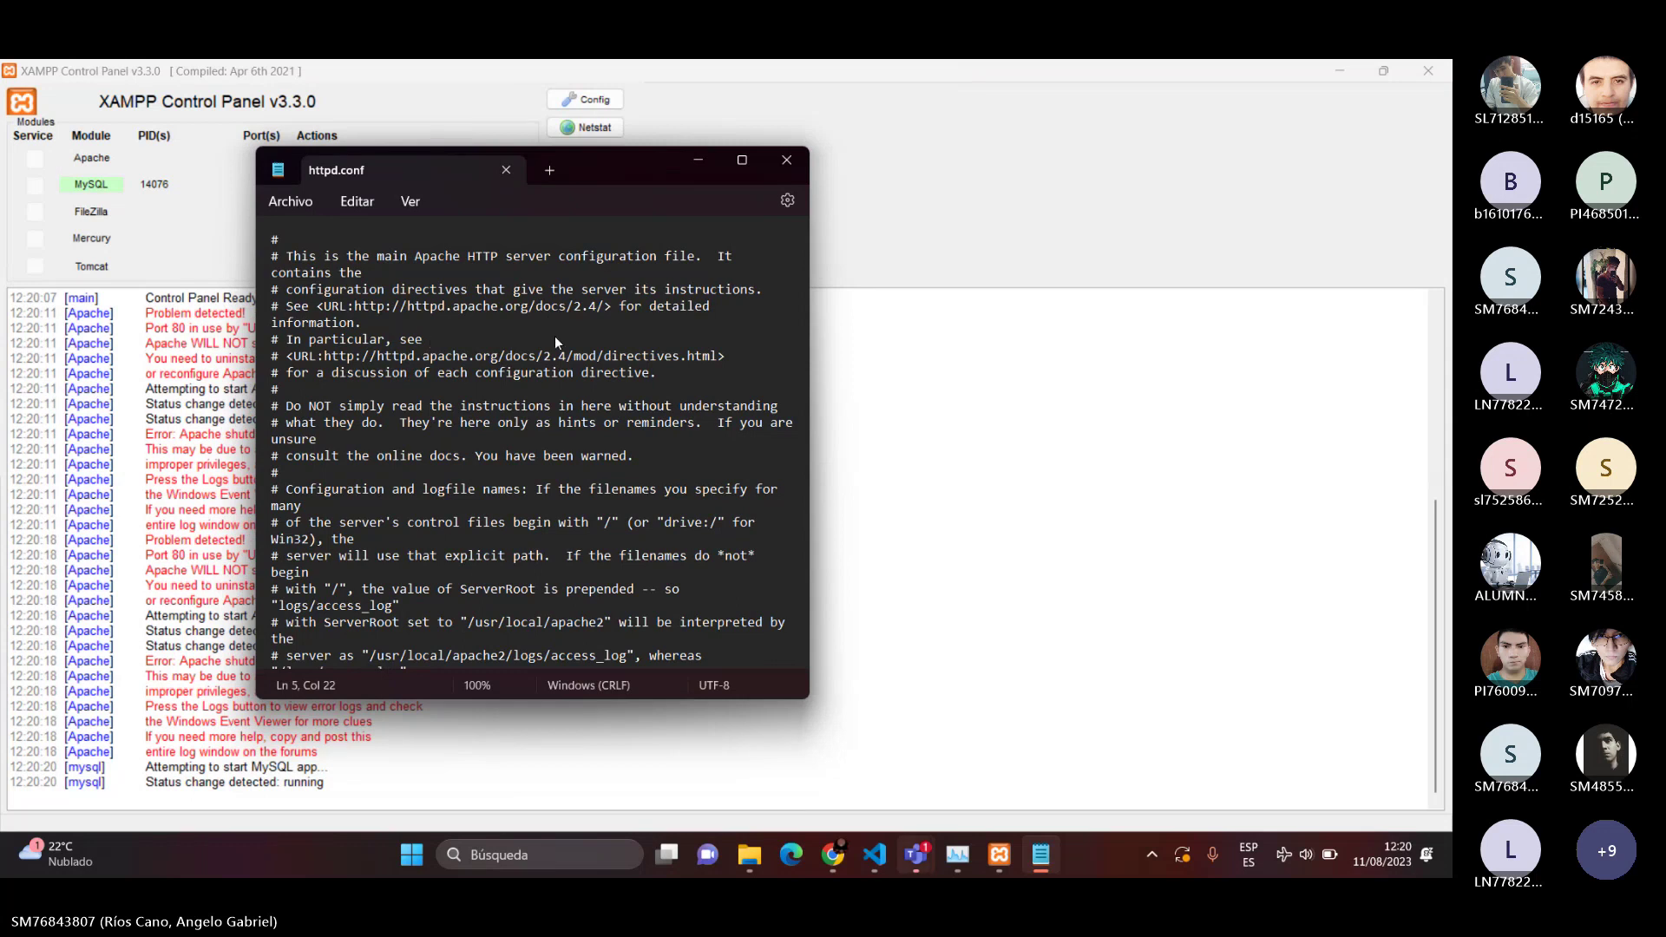
- Search httpd.conf for 80 and change the port in the commented Listen 12.34.56.78 line to 8080
scroll(573, 335, down, 6)
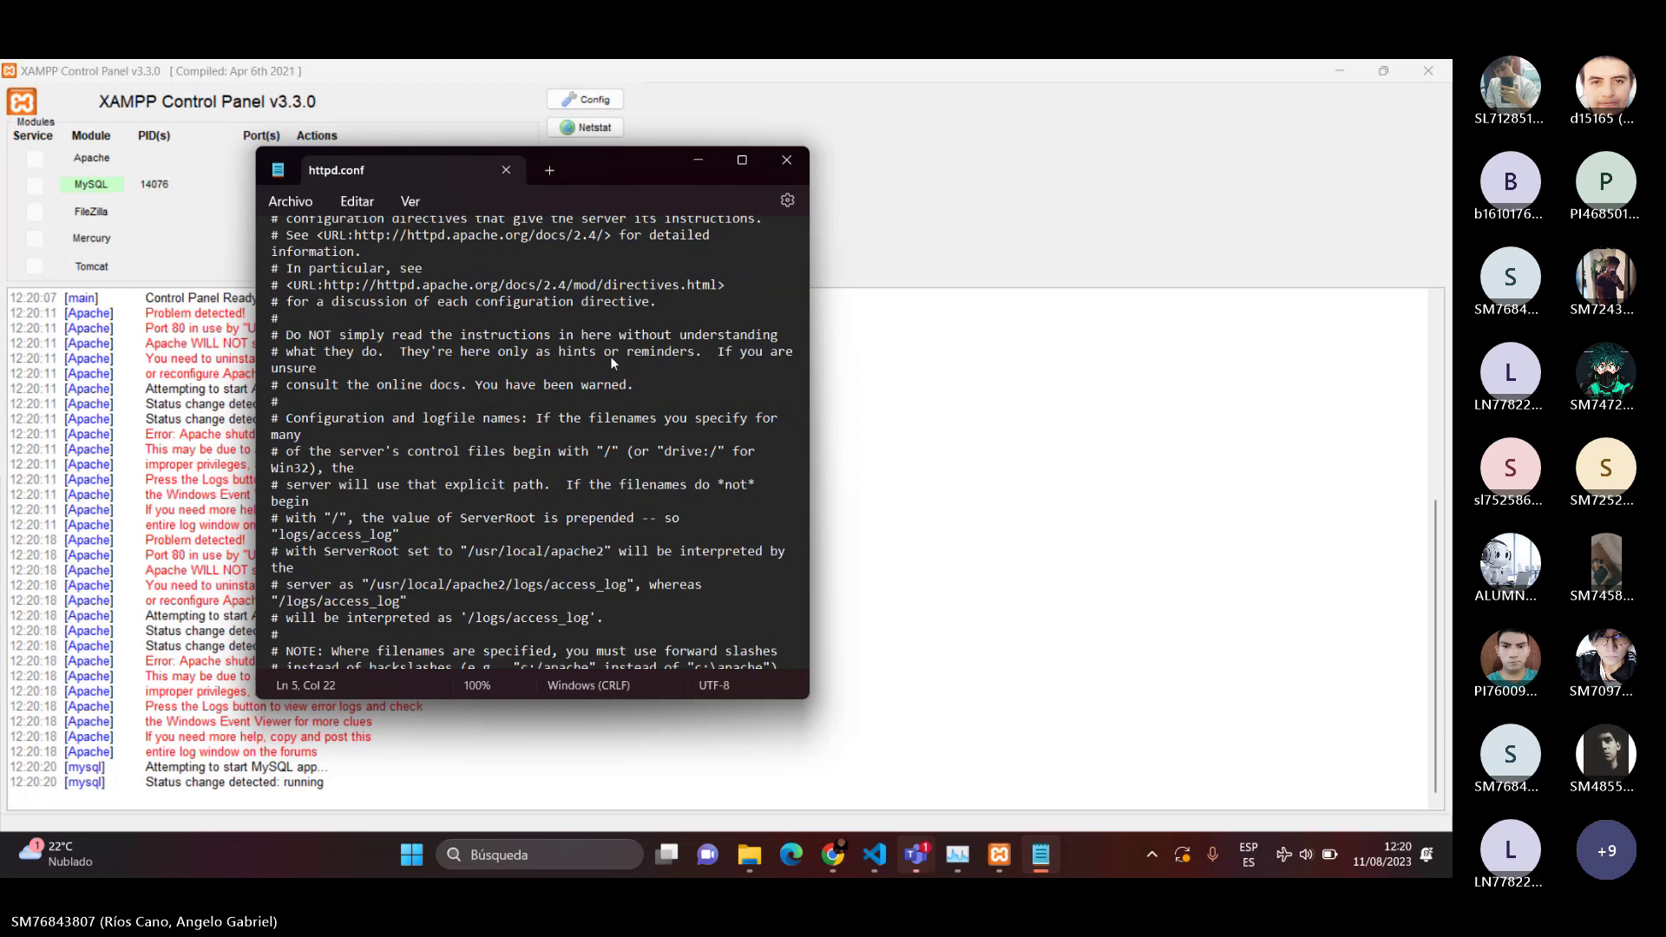
key(ctrl+f)
text(8)
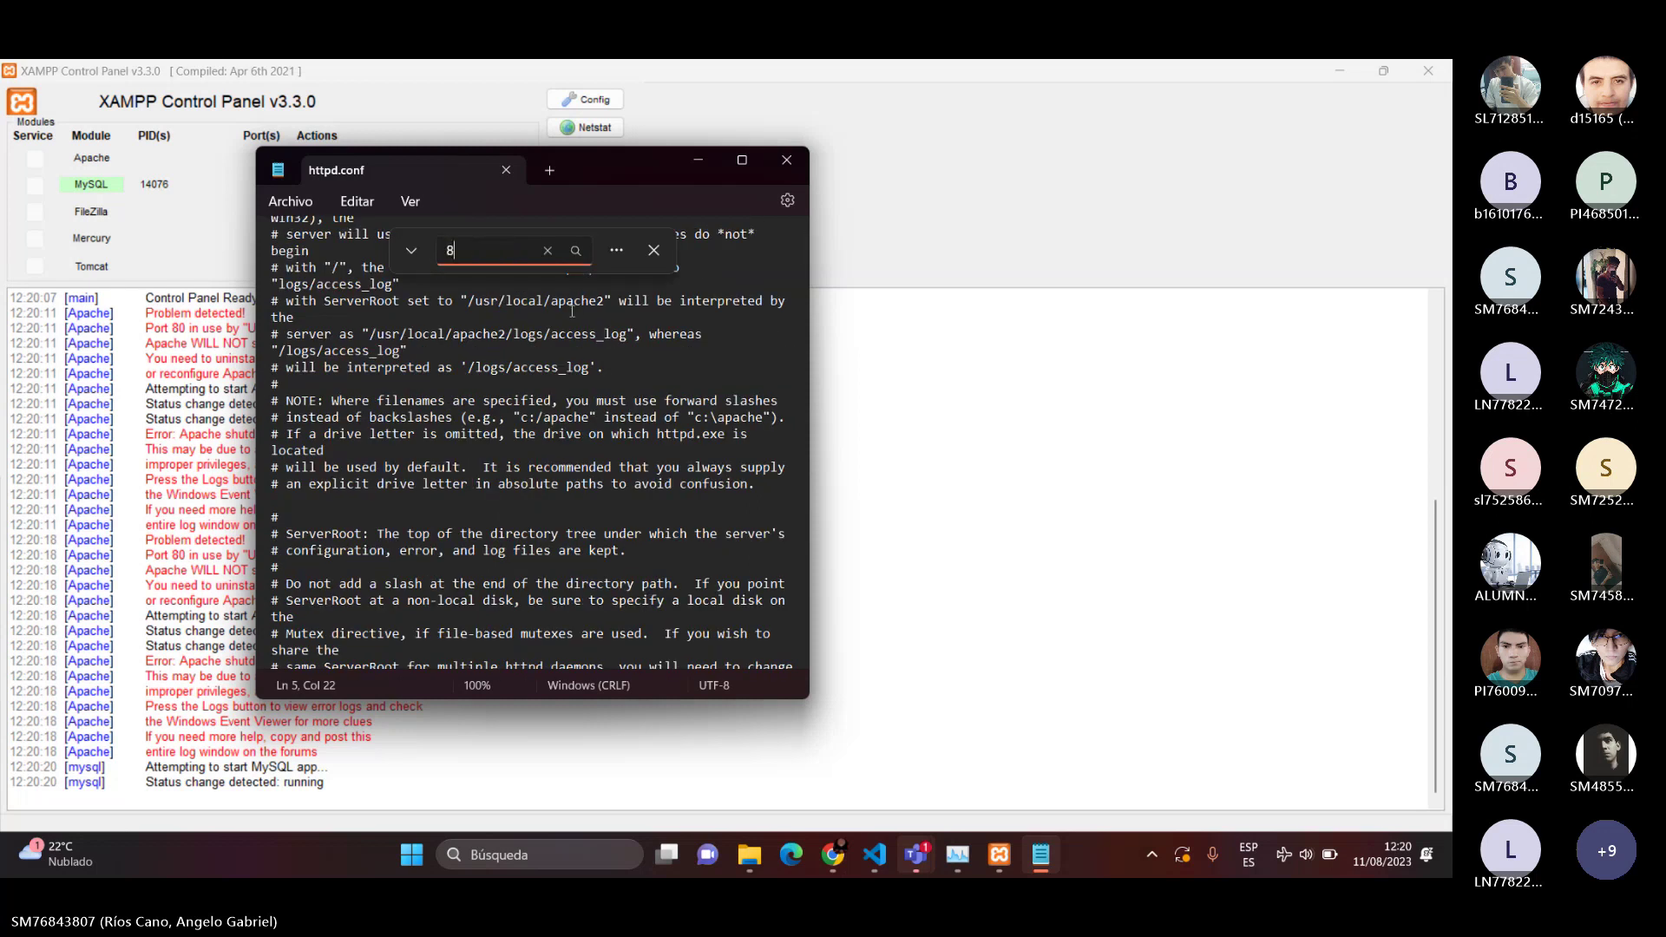
text(0)
click(576, 251)
scroll(480, 603, down, 1)
click(480, 603)
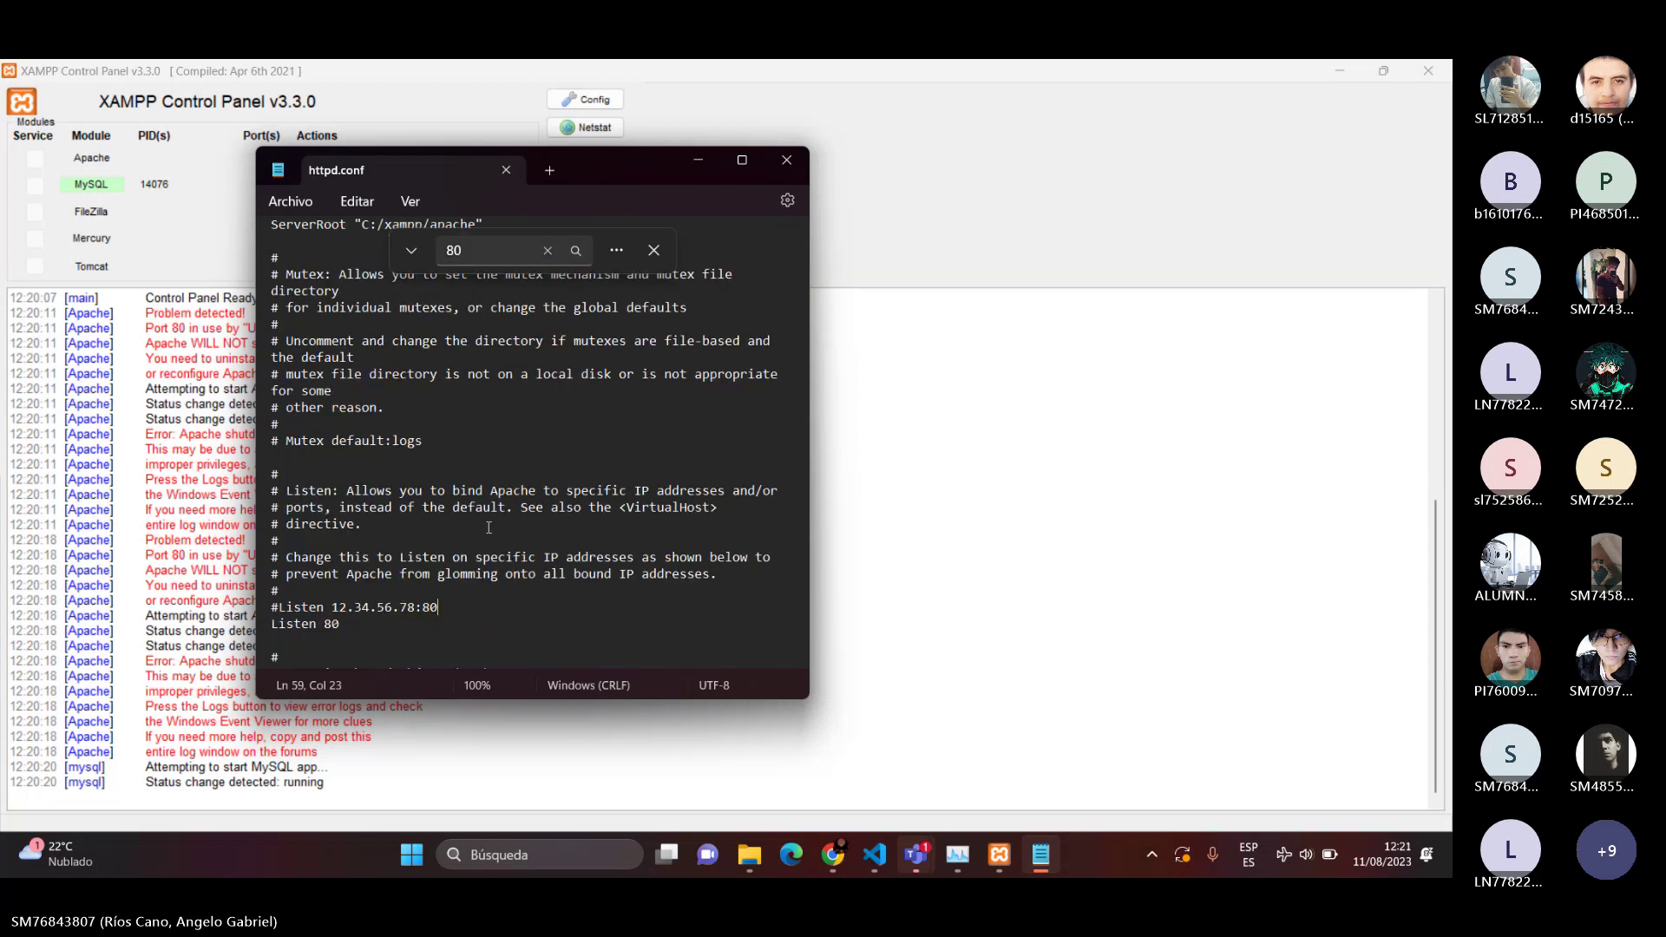
text(80)
- Set the active Listen directive's port to 8080
click(520, 251)
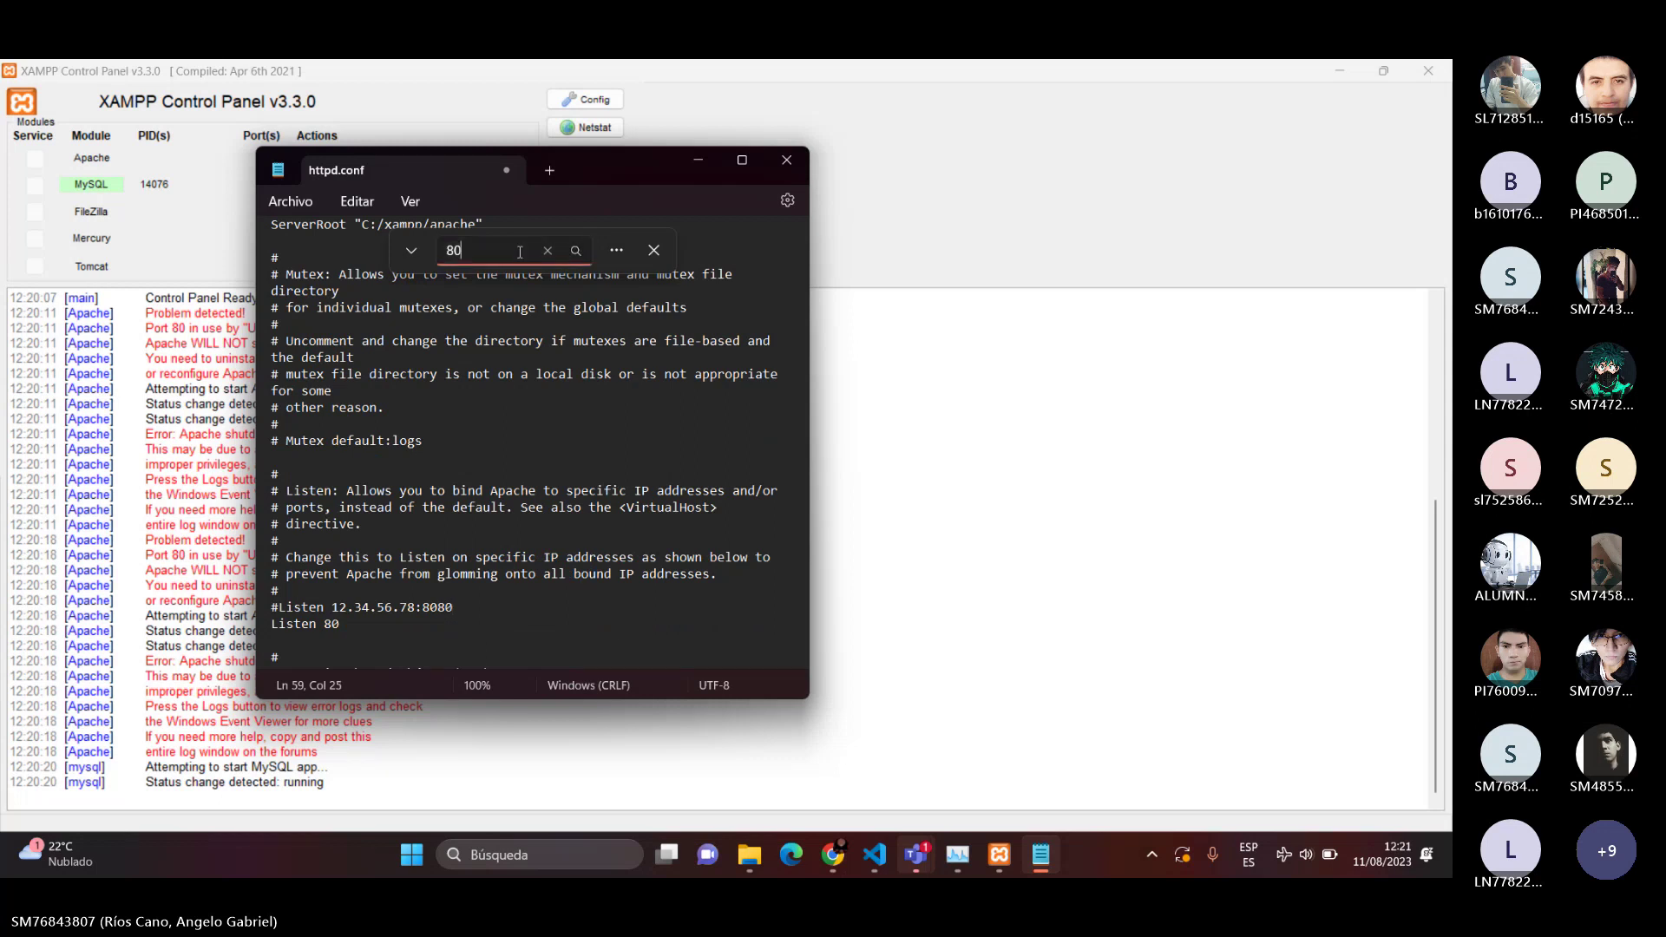
click(575, 251)
click(443, 625)
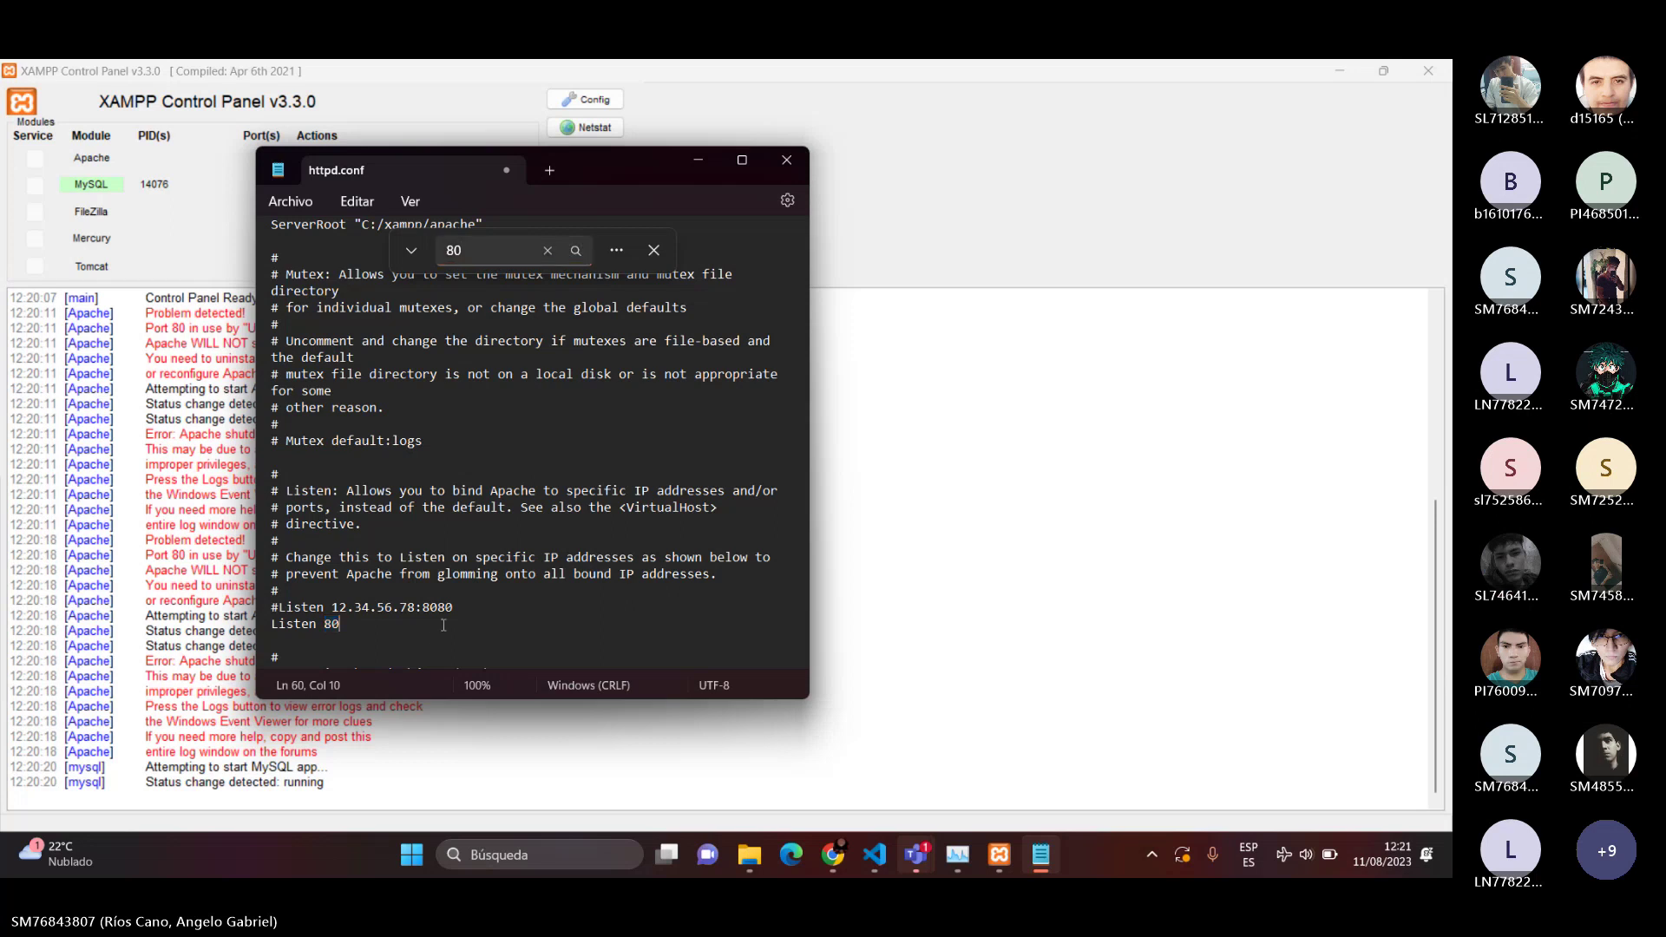
text(80)
- Find the ServerName directive and change it to localhost:8080
click(574, 251)
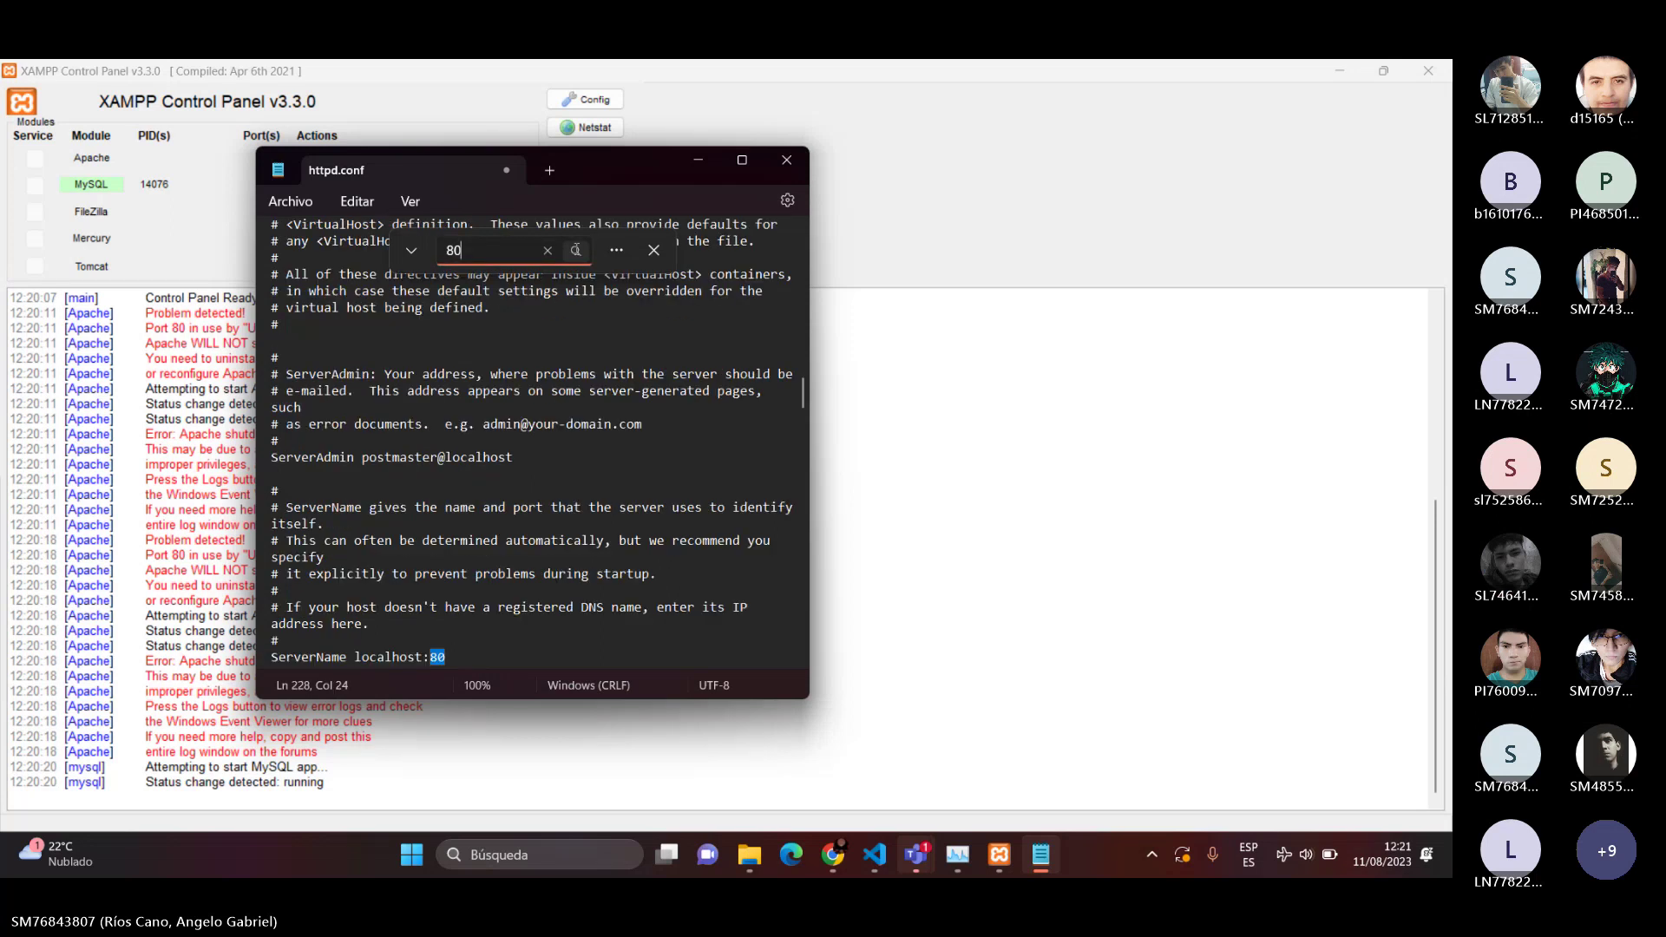
click(490, 665)
text(80)
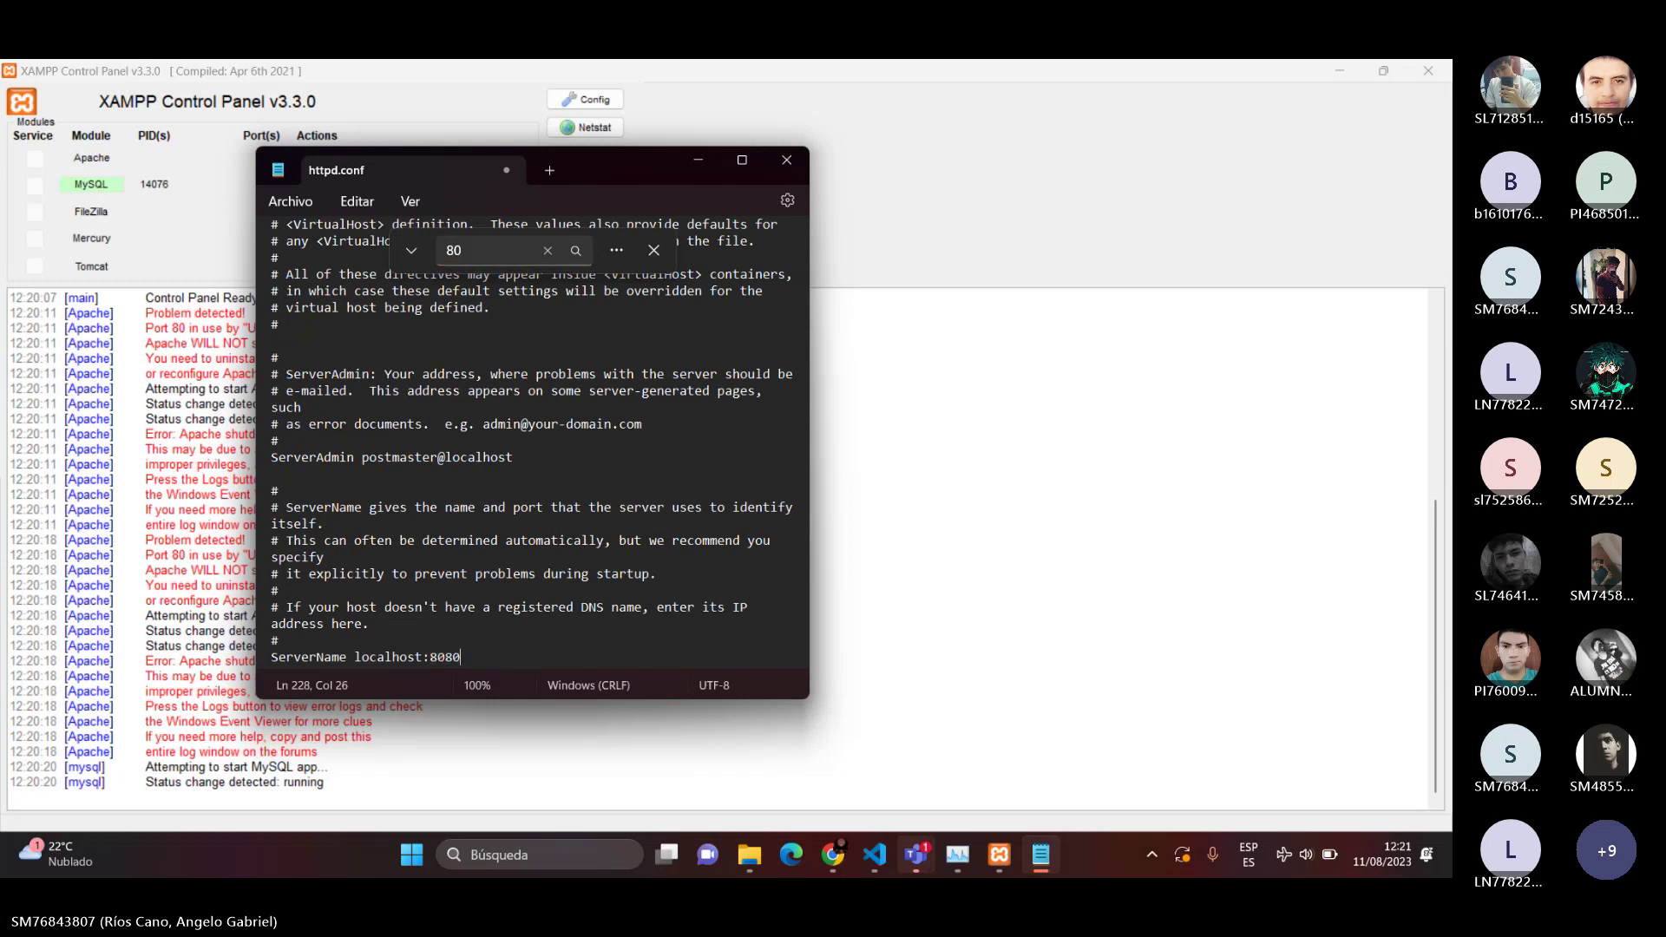
- Search httpd.conf for any further occurrence of 80 and review the edited Listen lines
click(574, 251)
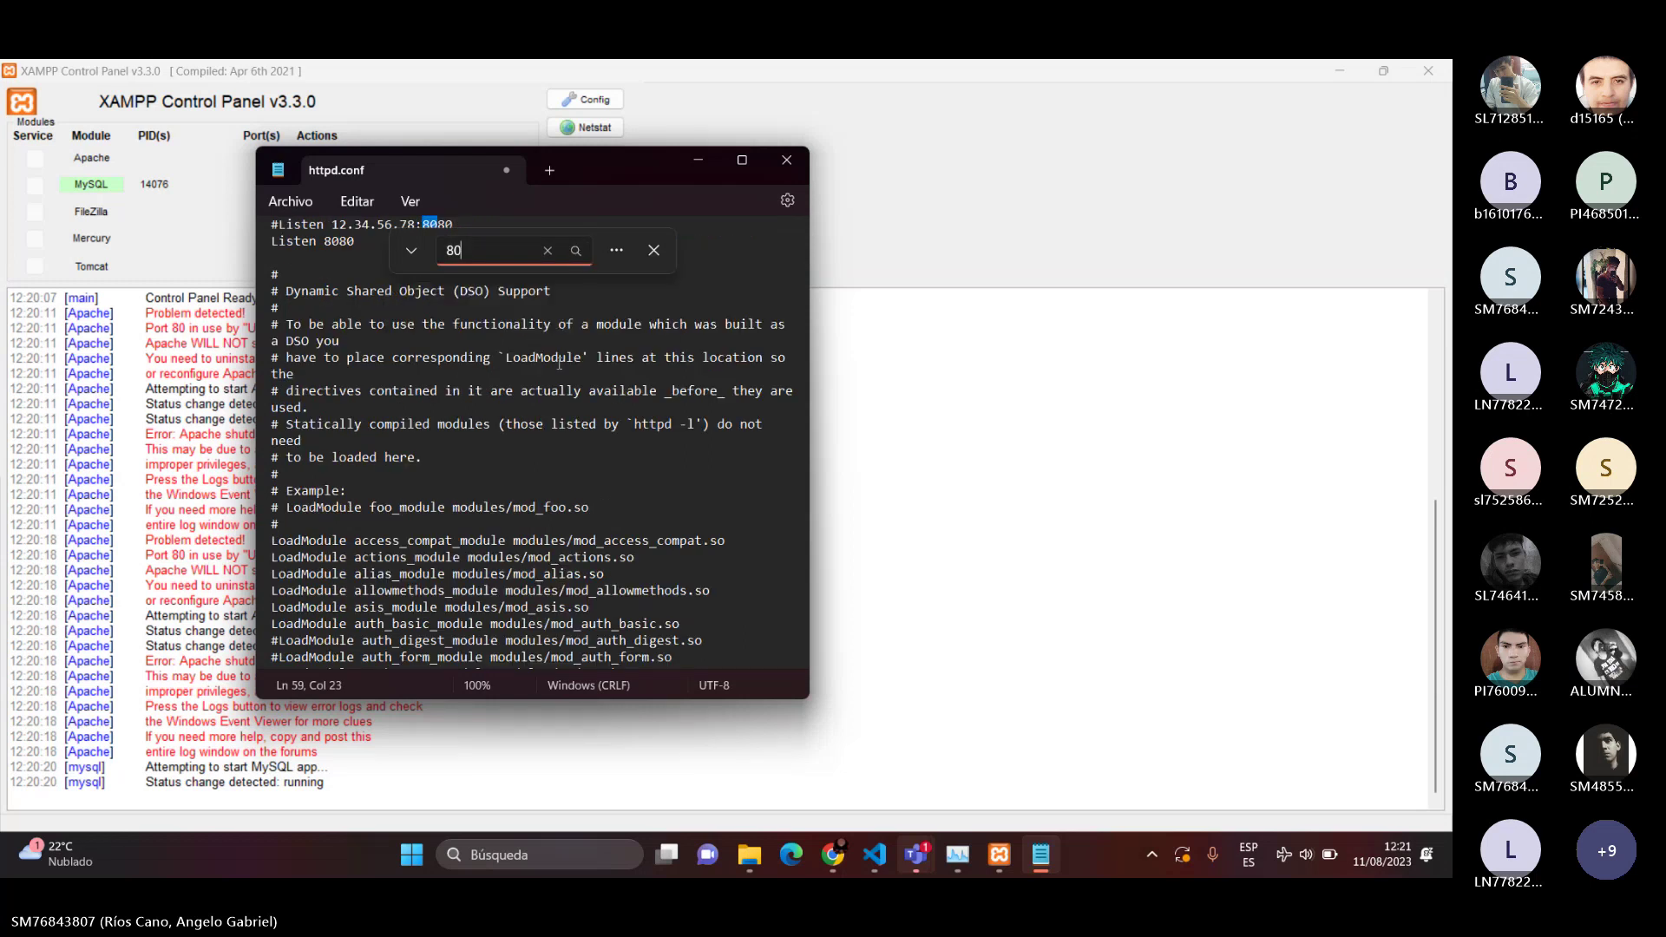
scroll(560, 362, up, 2)
scroll(560, 362, up, 1)
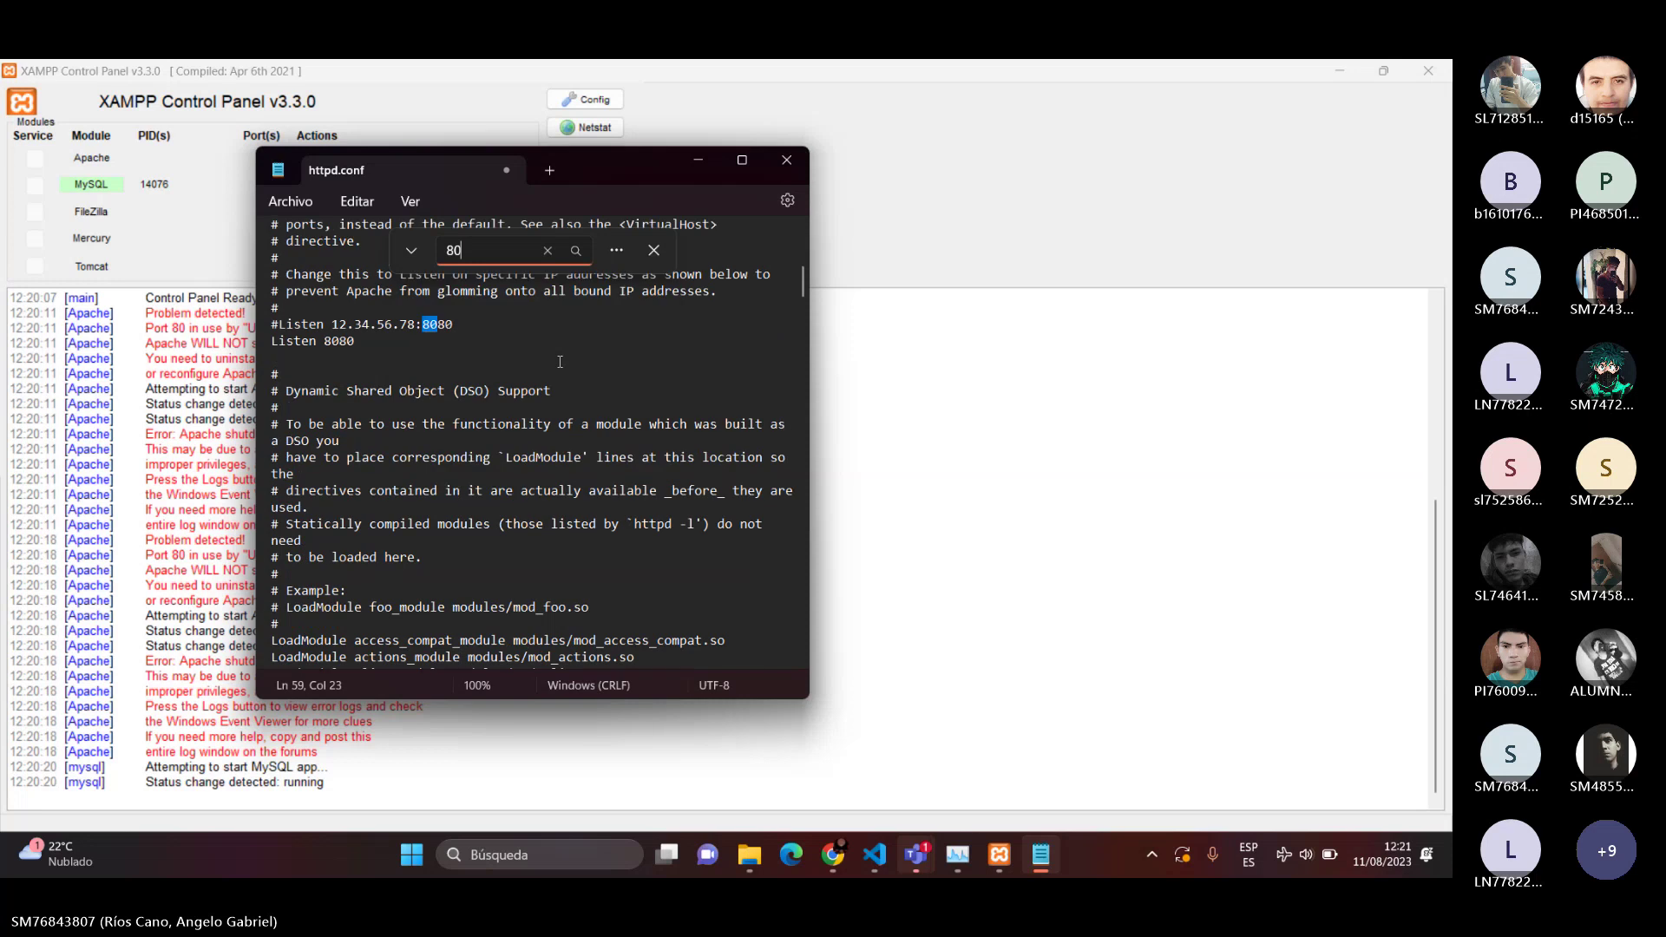
- Cycle through all matches of 80 in httpd.conf to check the Listen and ServerName ports once more
click(575, 251)
click(574, 250)
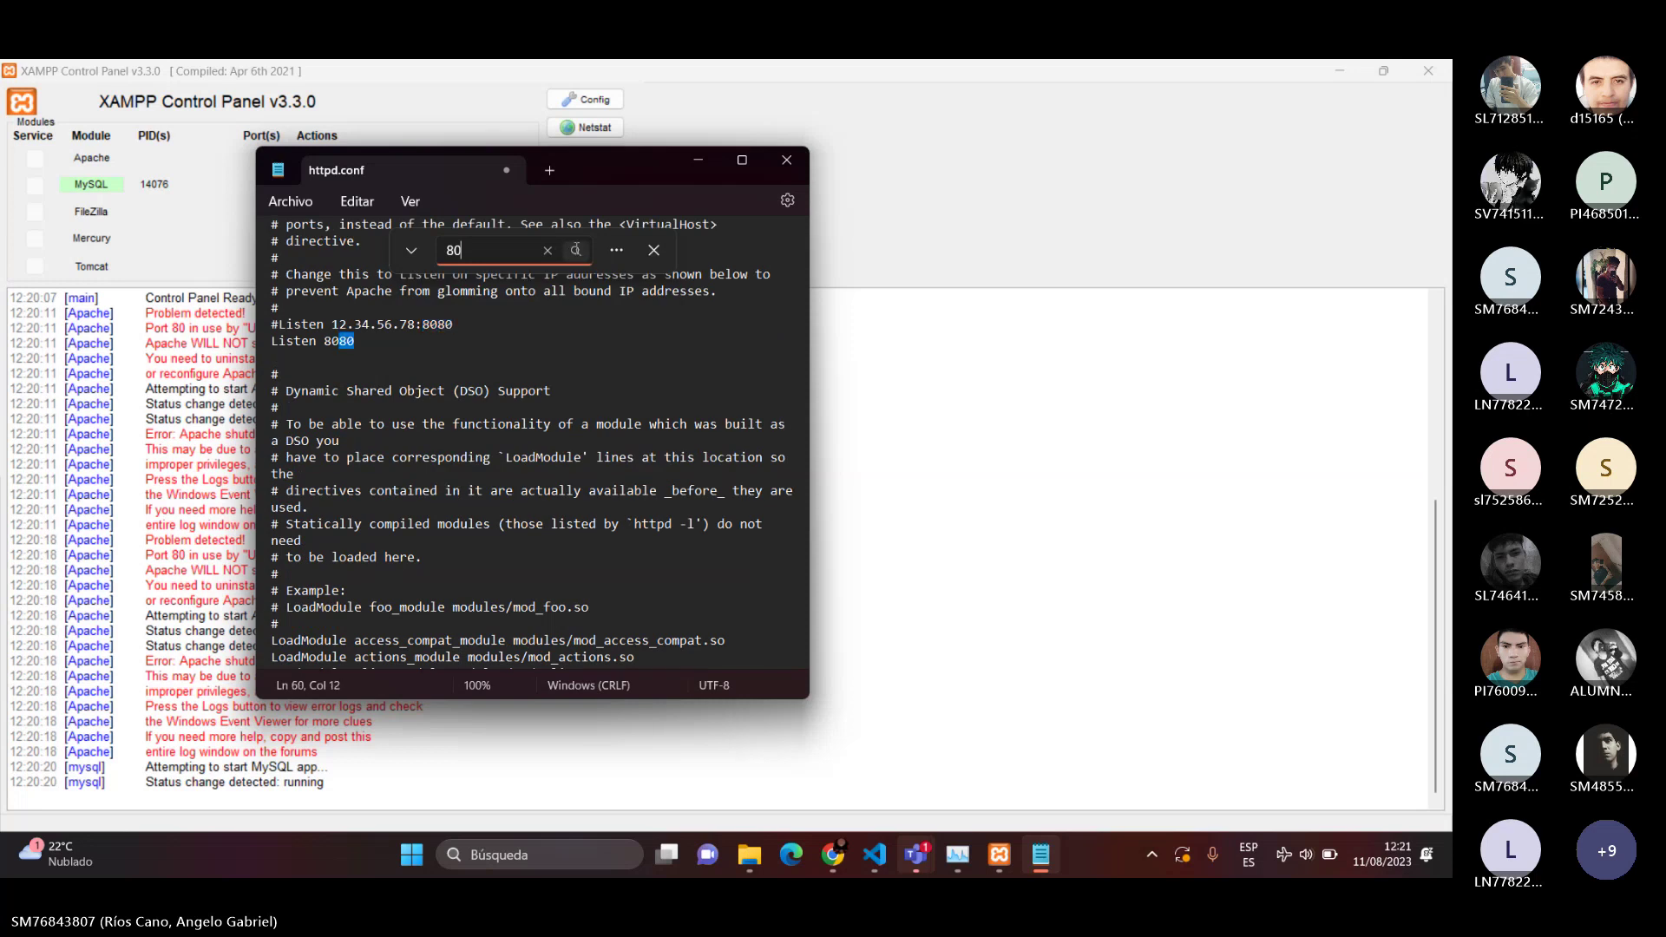
click(575, 251)
click(575, 251)
click(575, 251)
scroll(544, 352, up, 1)
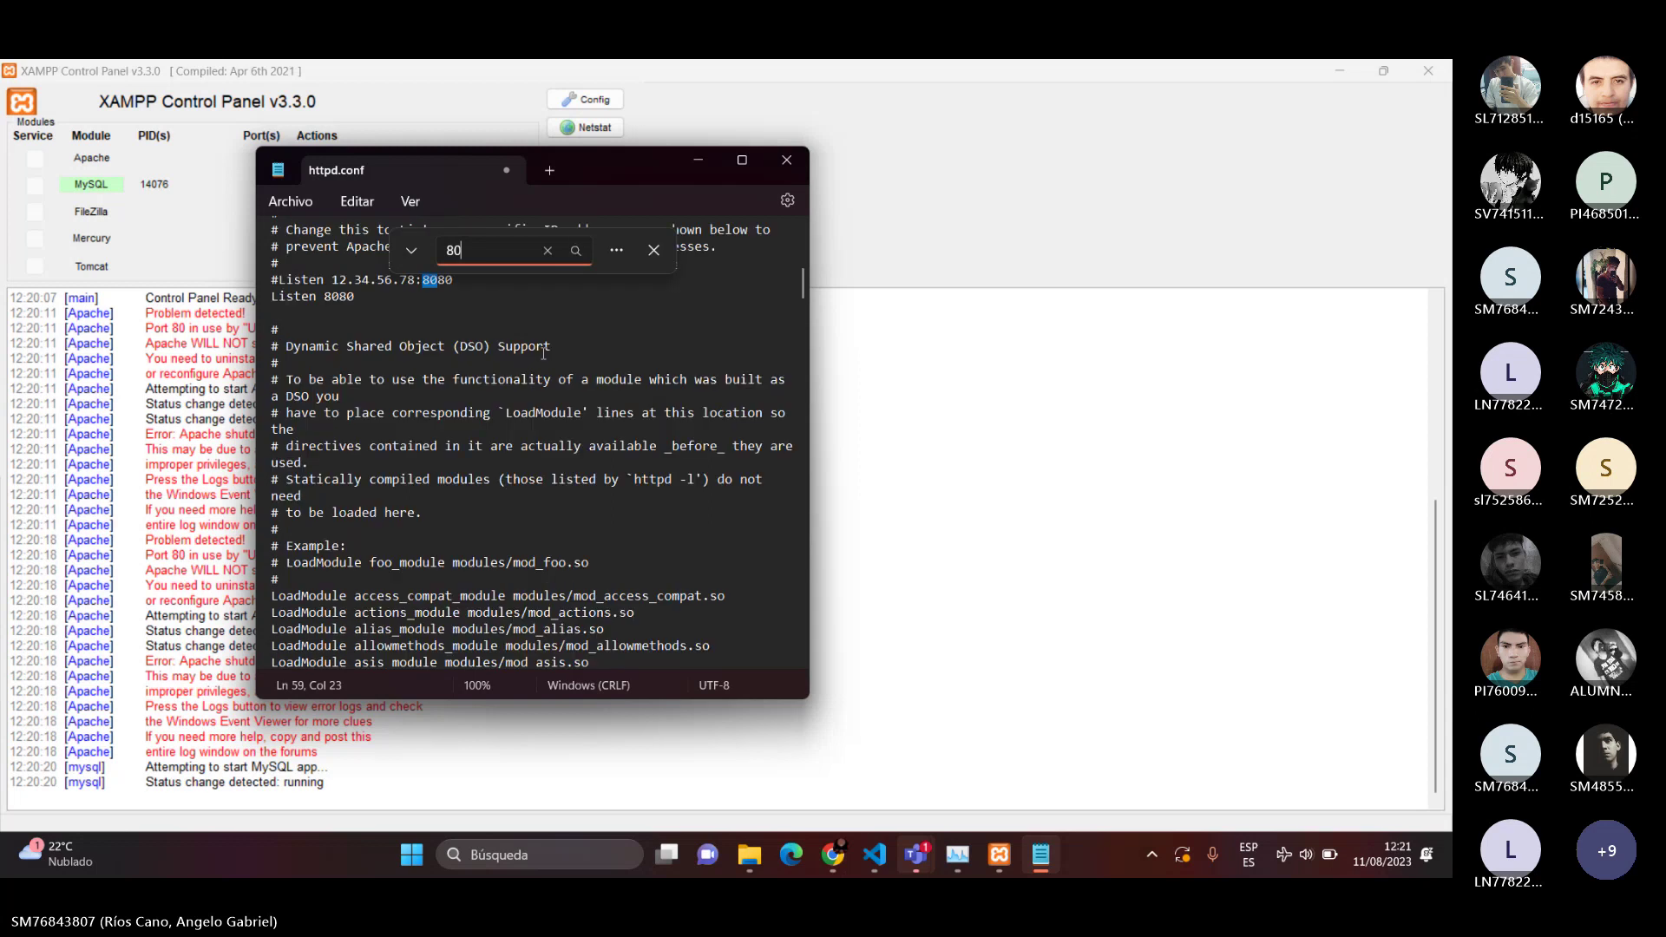
scroll(545, 352, up, 4)
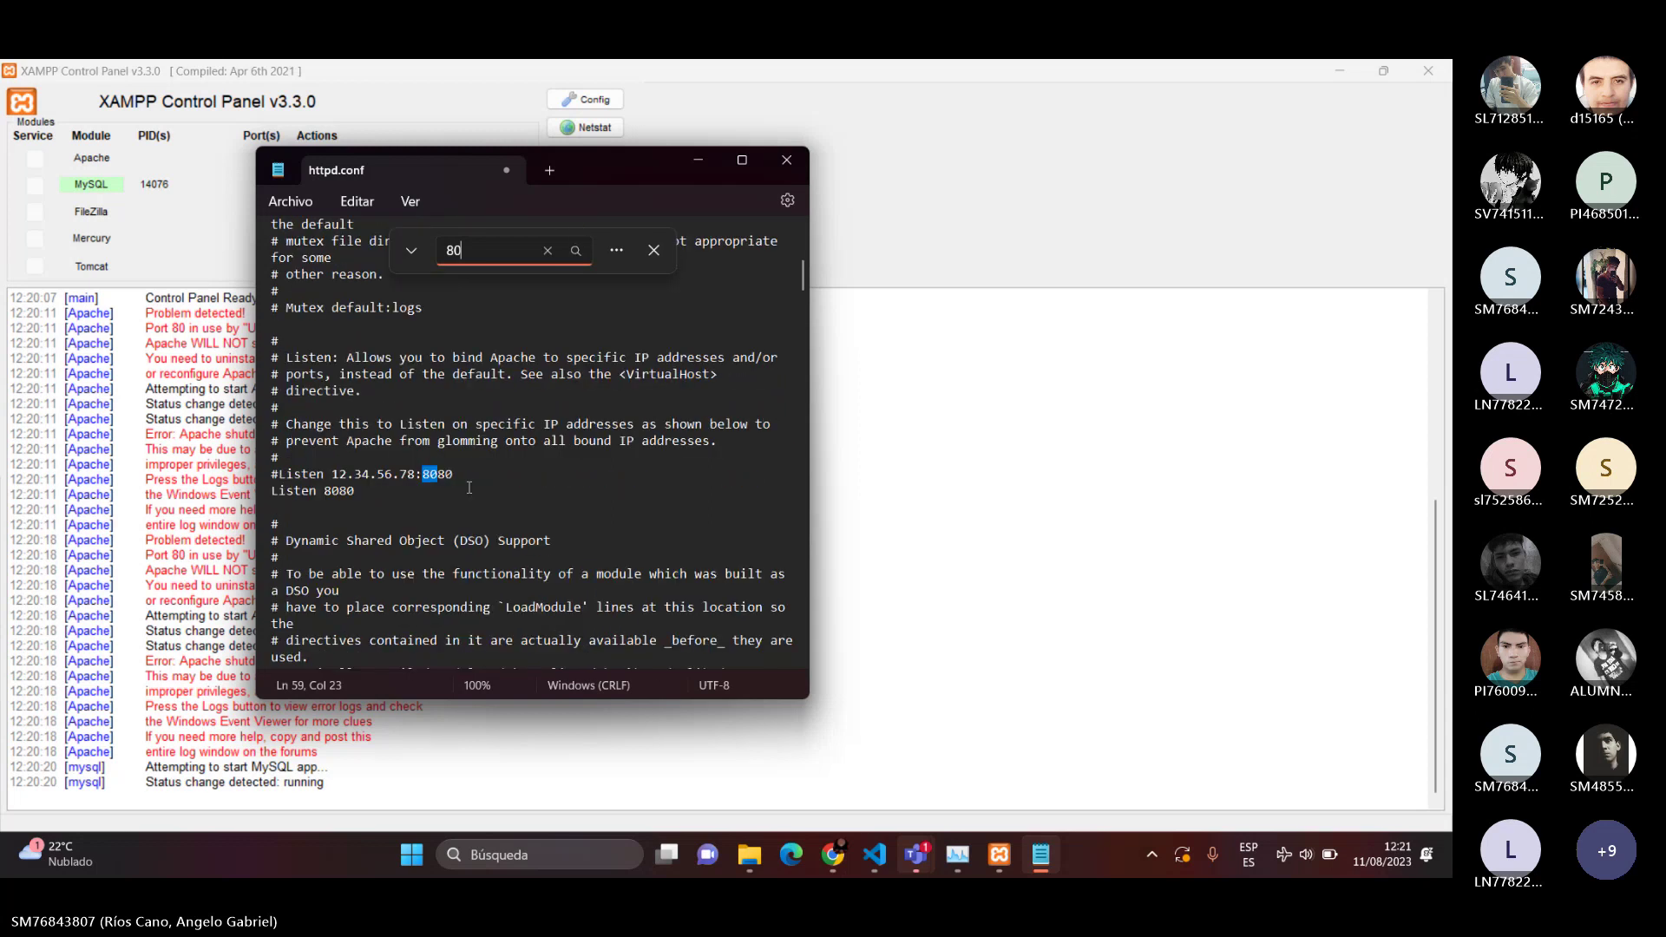
- End the search, save httpd.conf and close the file
click(653, 250)
click(289, 203)
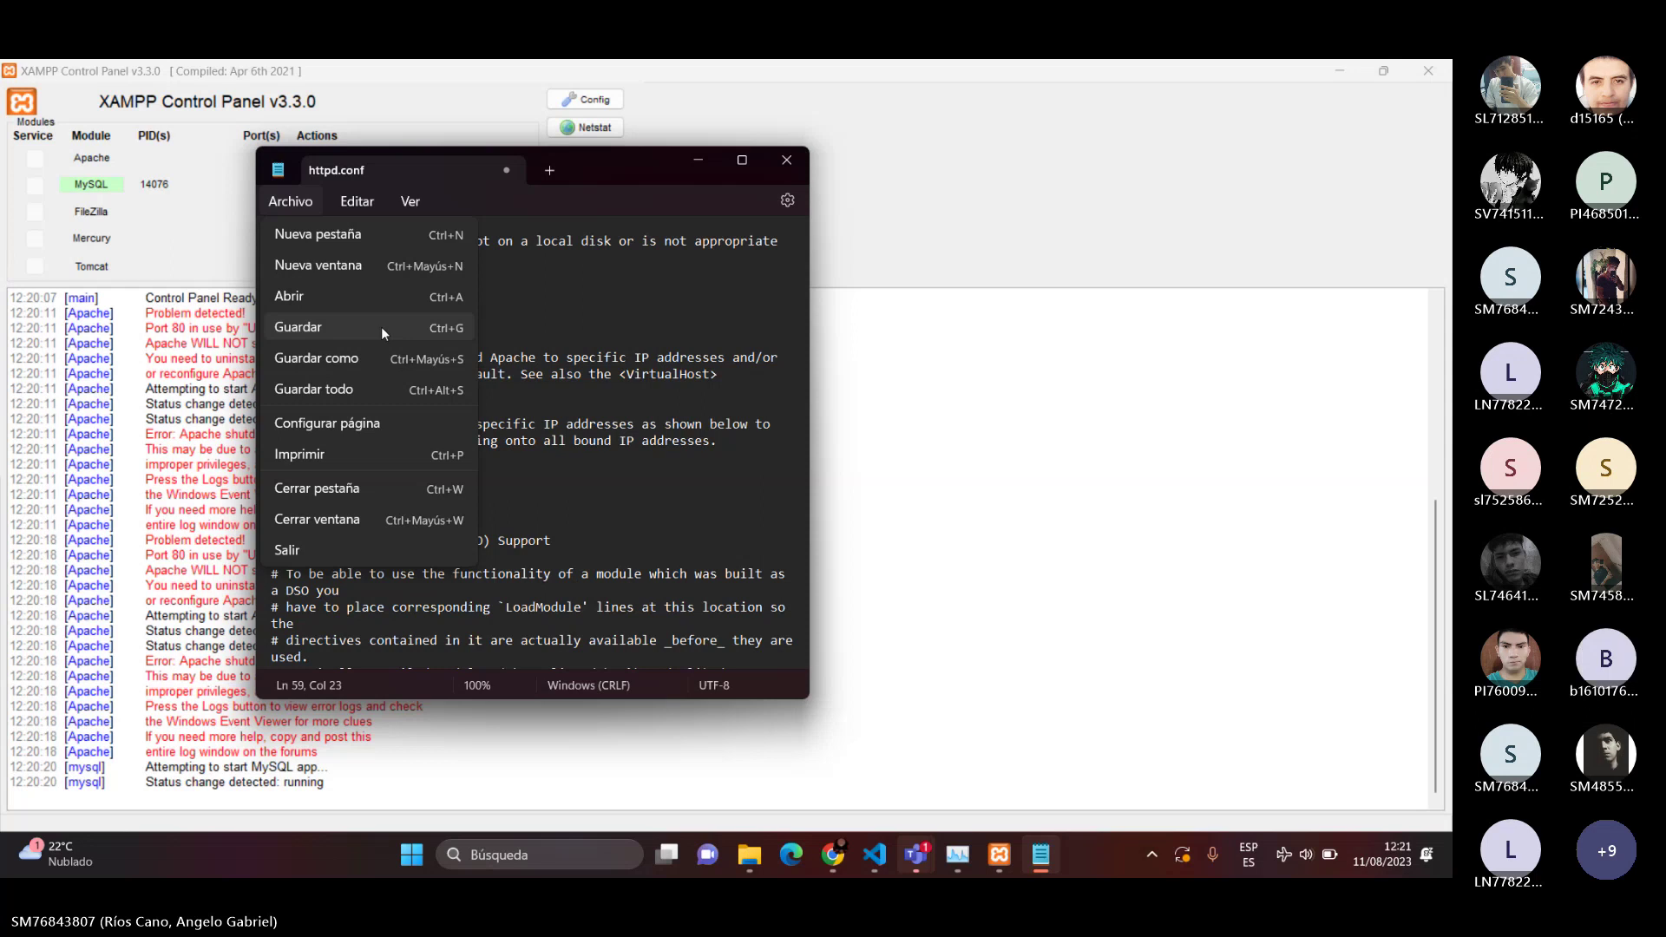
key(Escape)
key(ctrl+s)
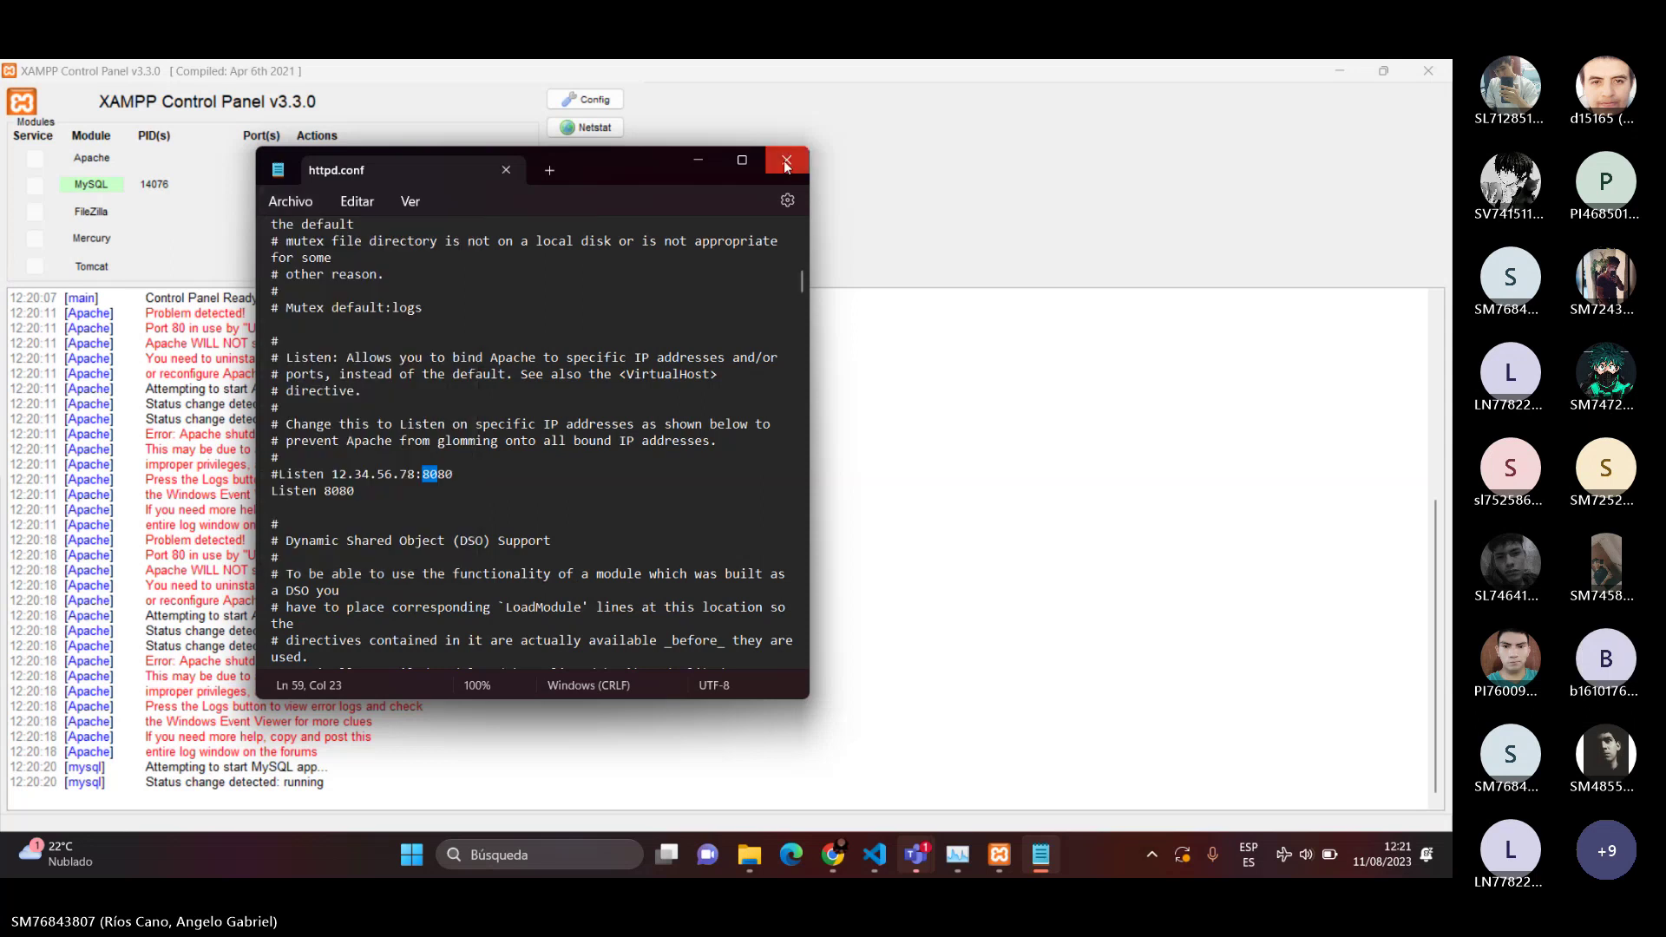
click(786, 162)
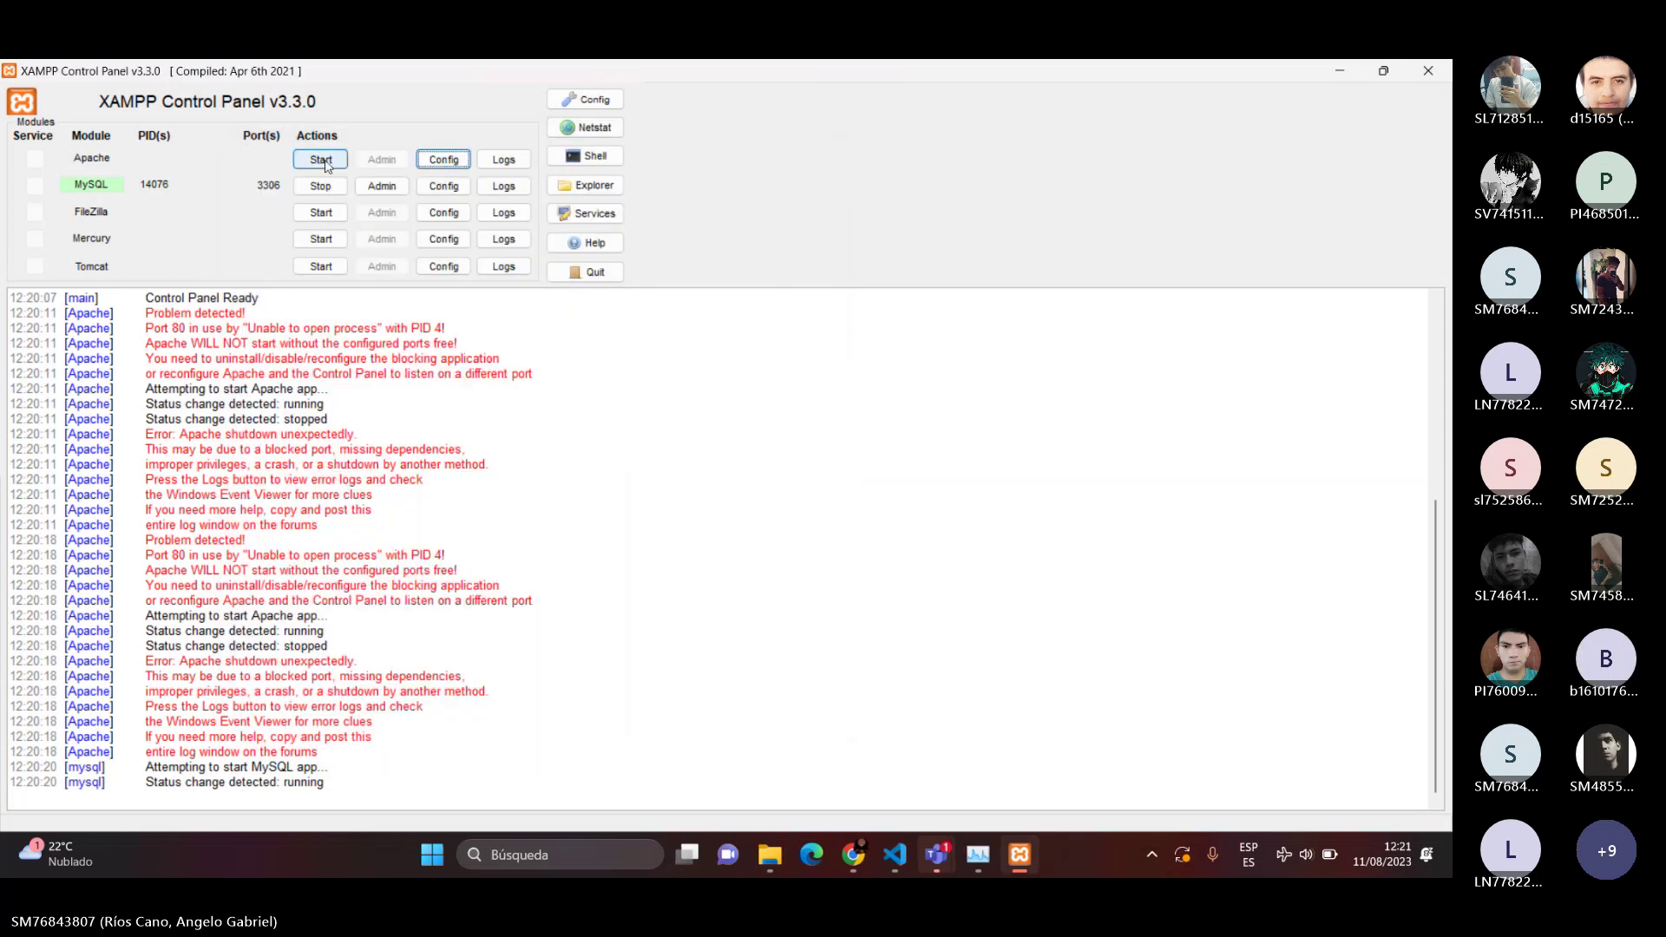
- Try repeatedly to start the Apache module with the edited configuration
click(323, 161)
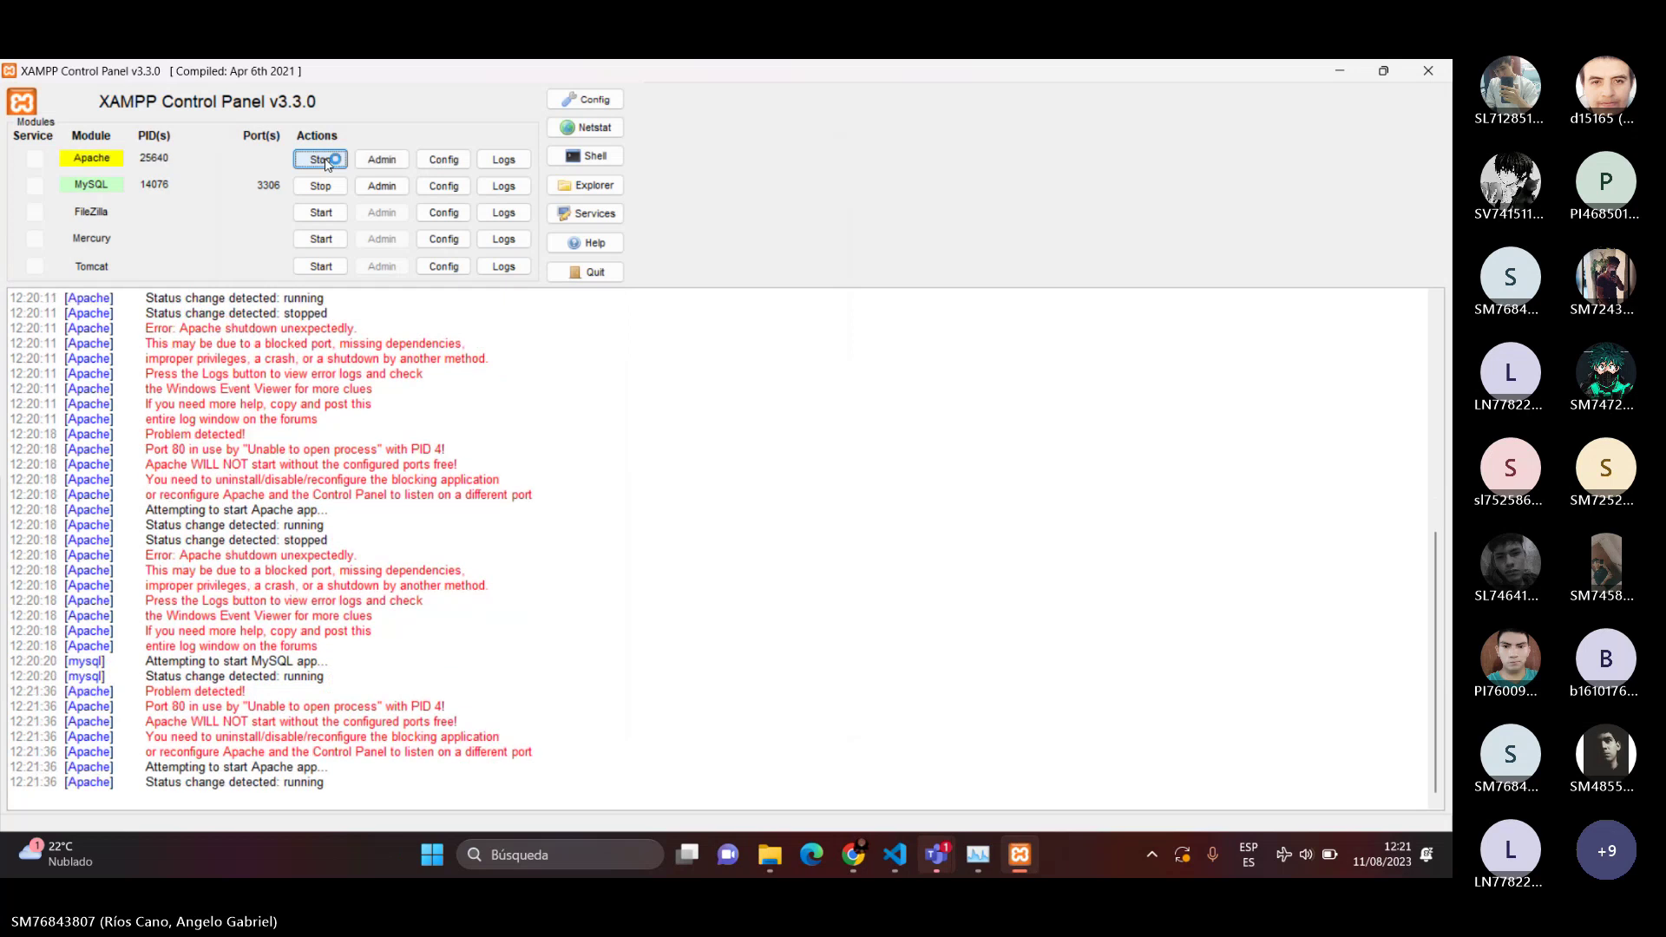
click(338, 165)
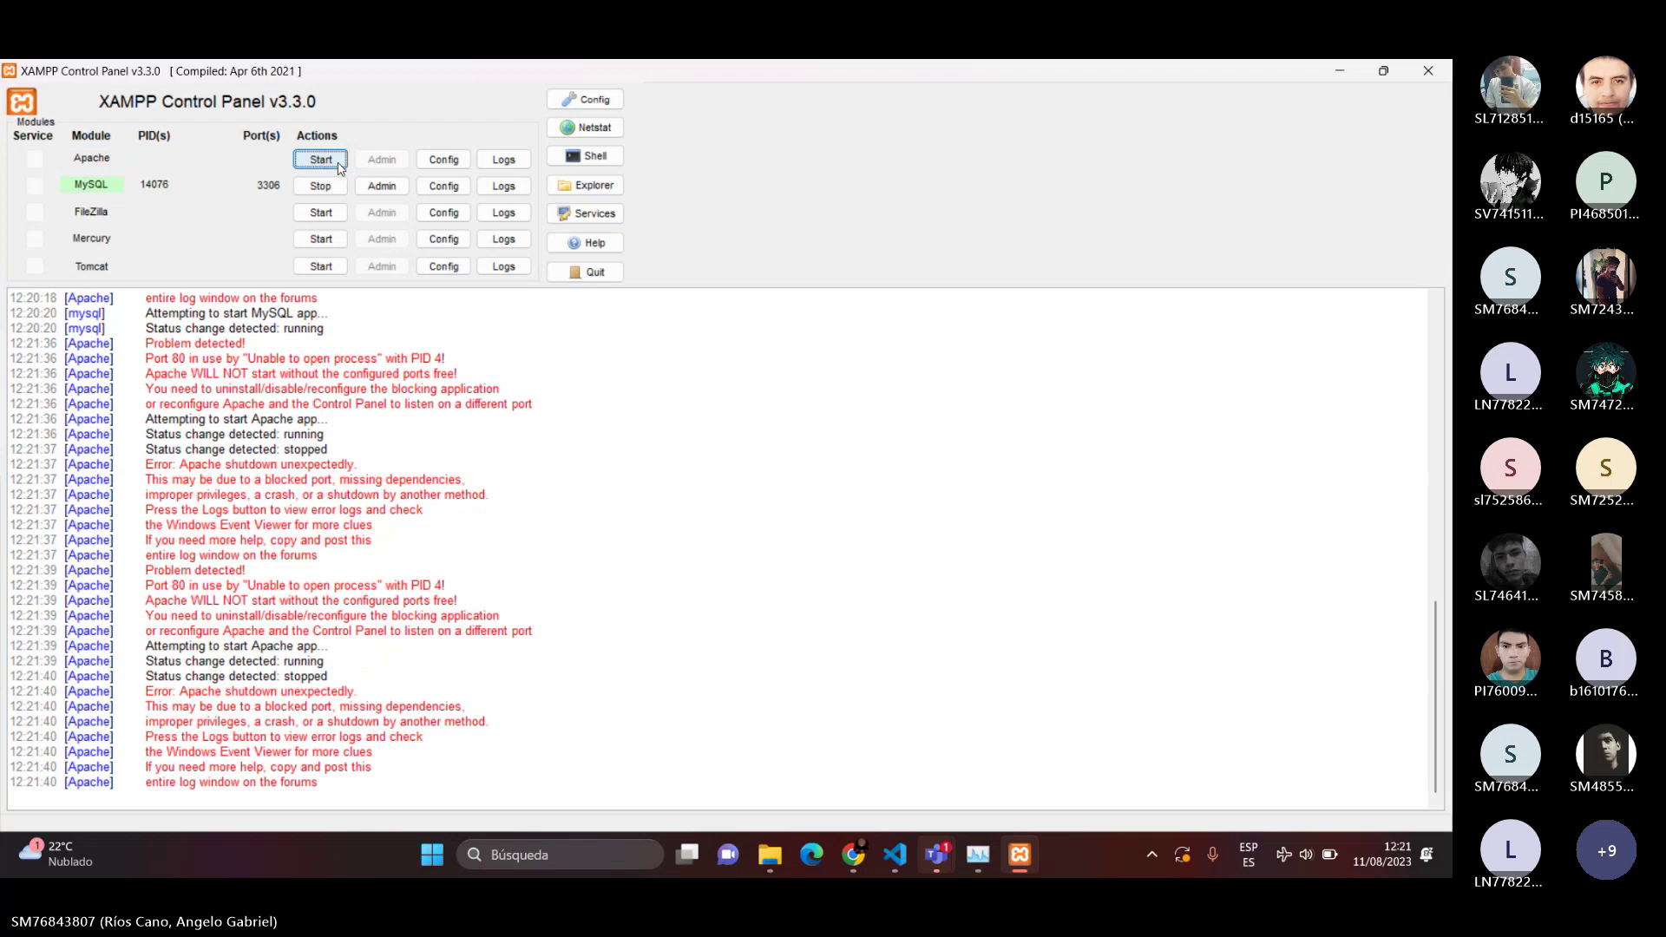
click(338, 165)
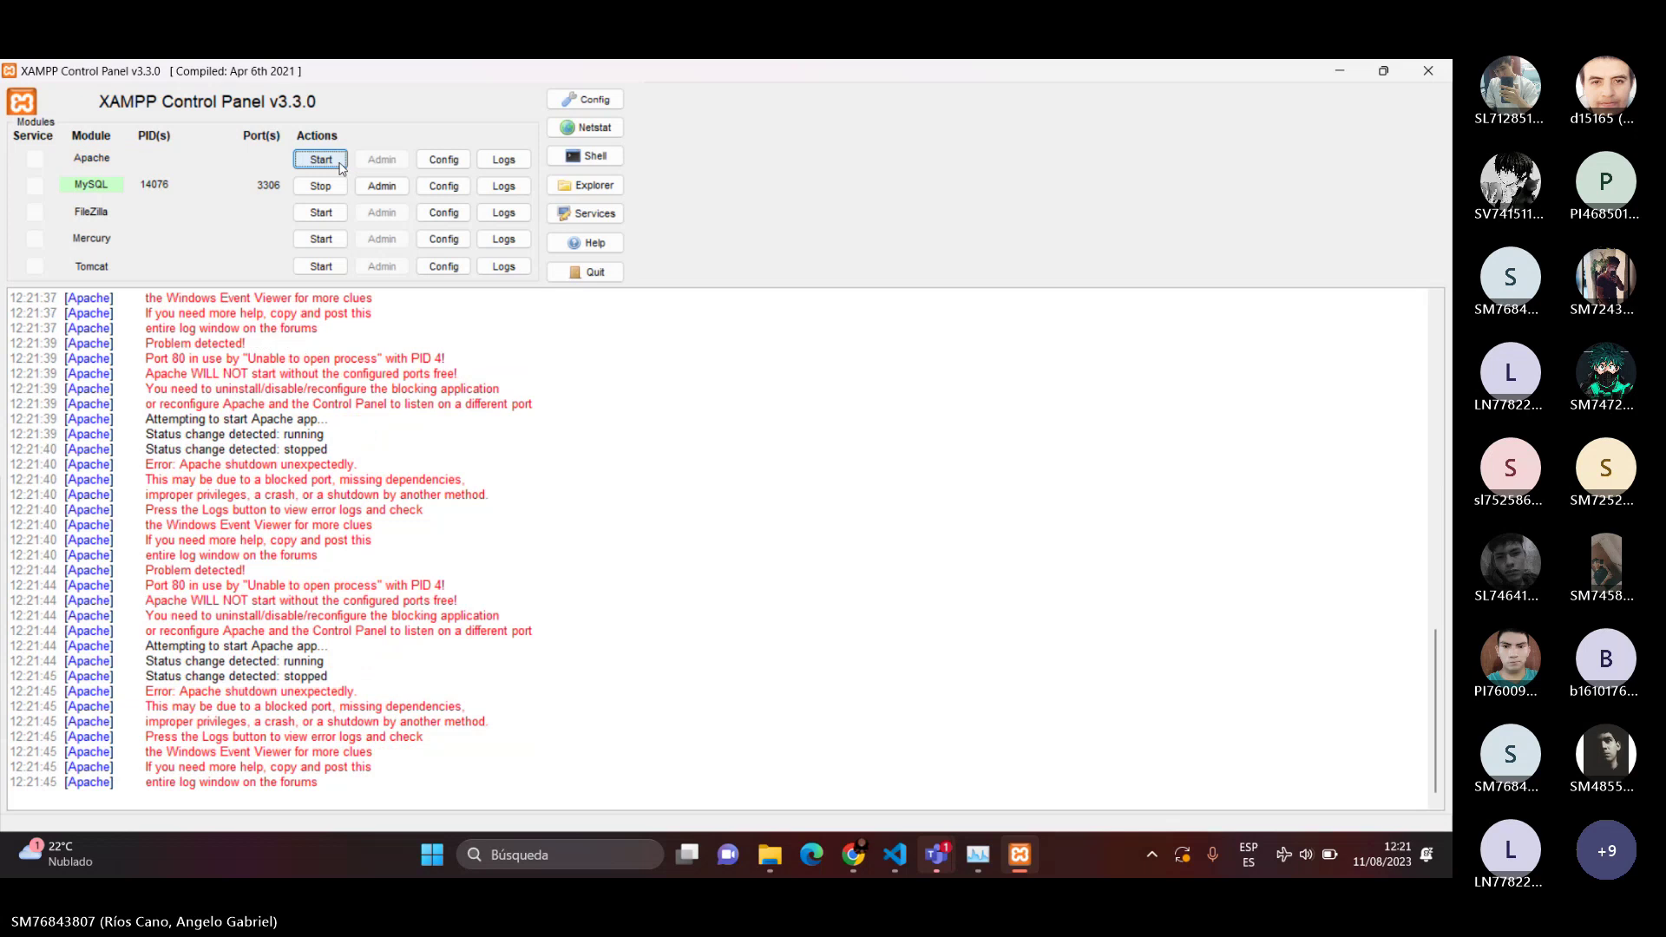
click(340, 168)
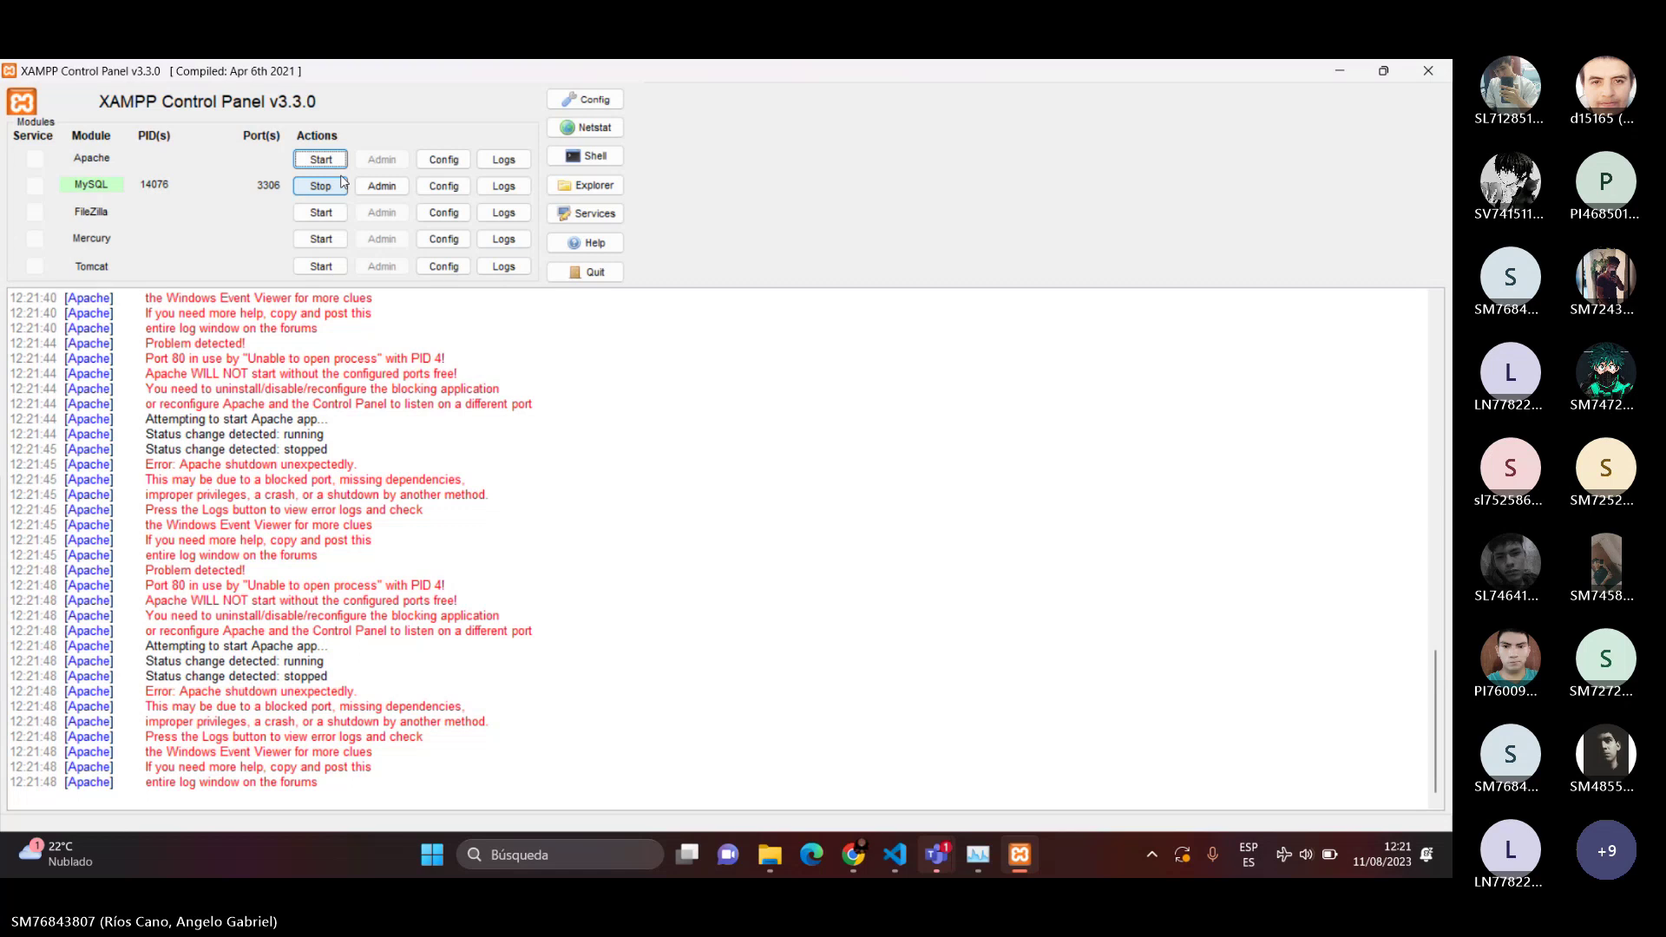
- Reopen Apache's httpd.conf and search for 80 to recheck the ports in the Listen and ServerName directives
click(459, 162)
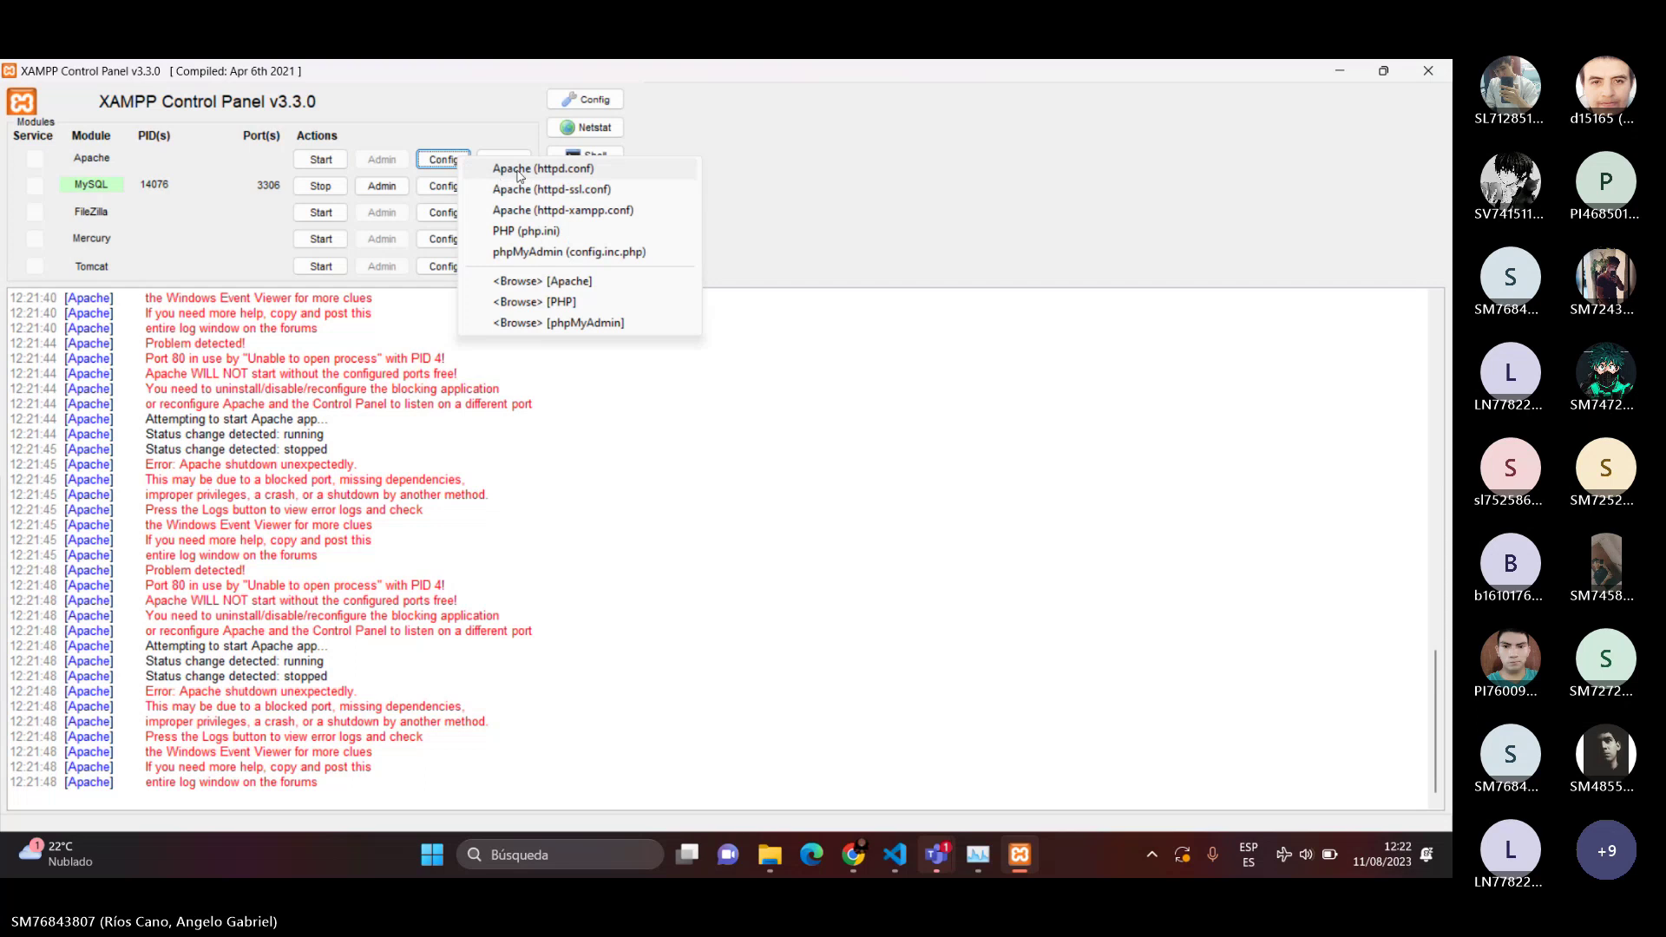
click(519, 176)
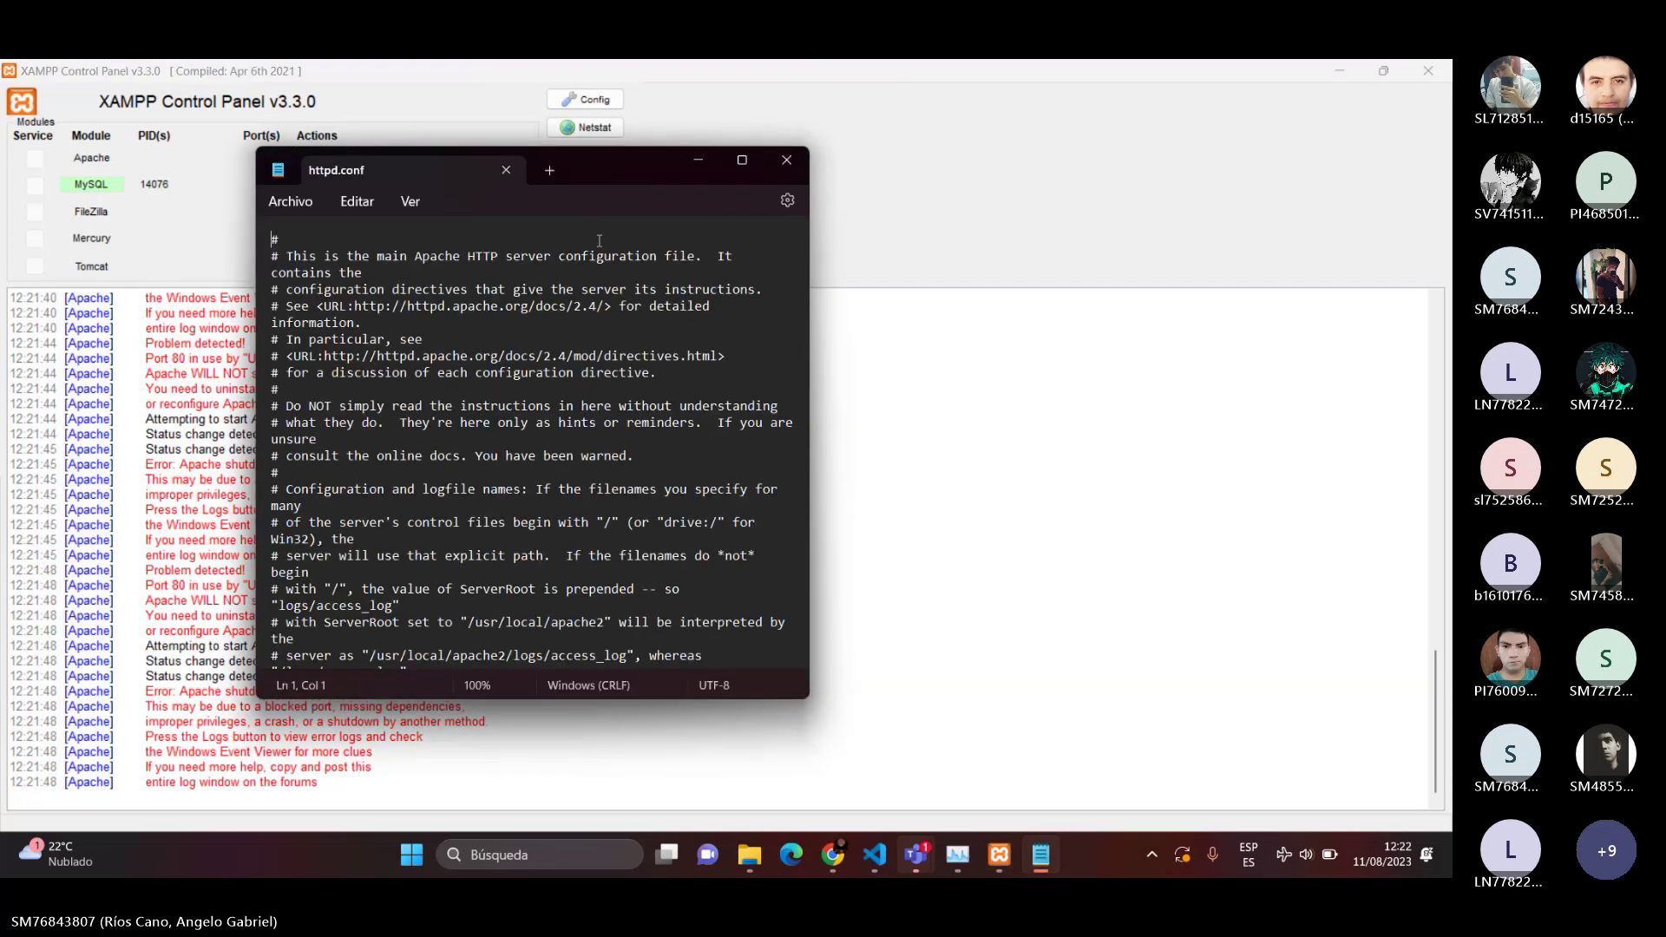
click(445, 231)
key(ctrl+f)
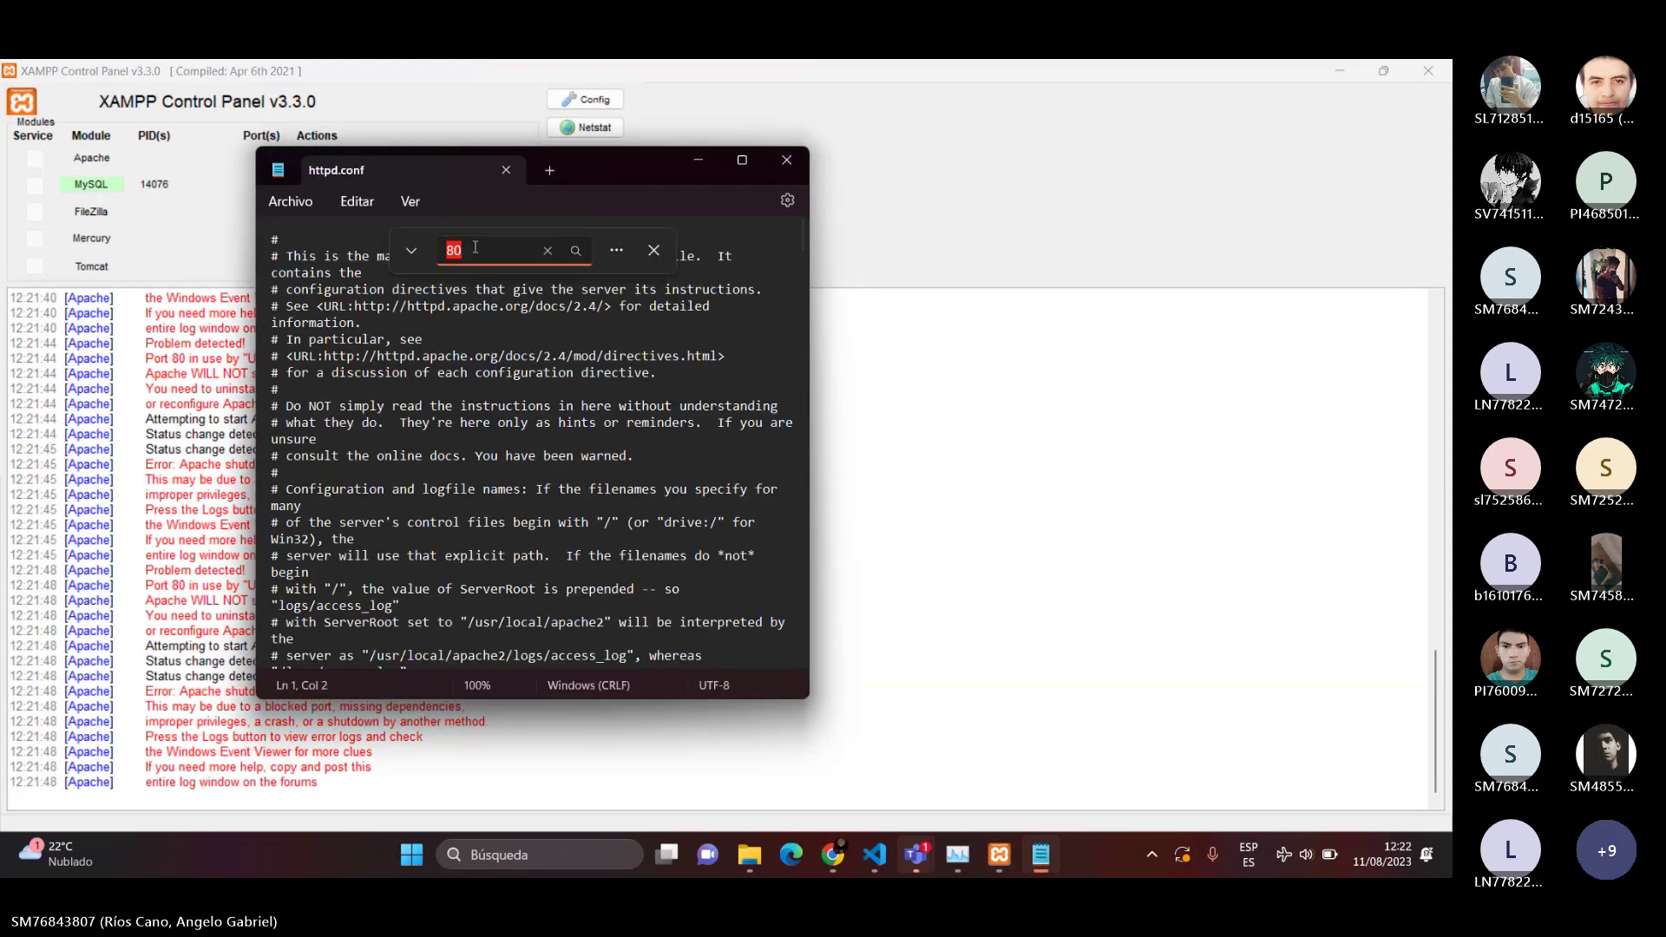
click(583, 253)
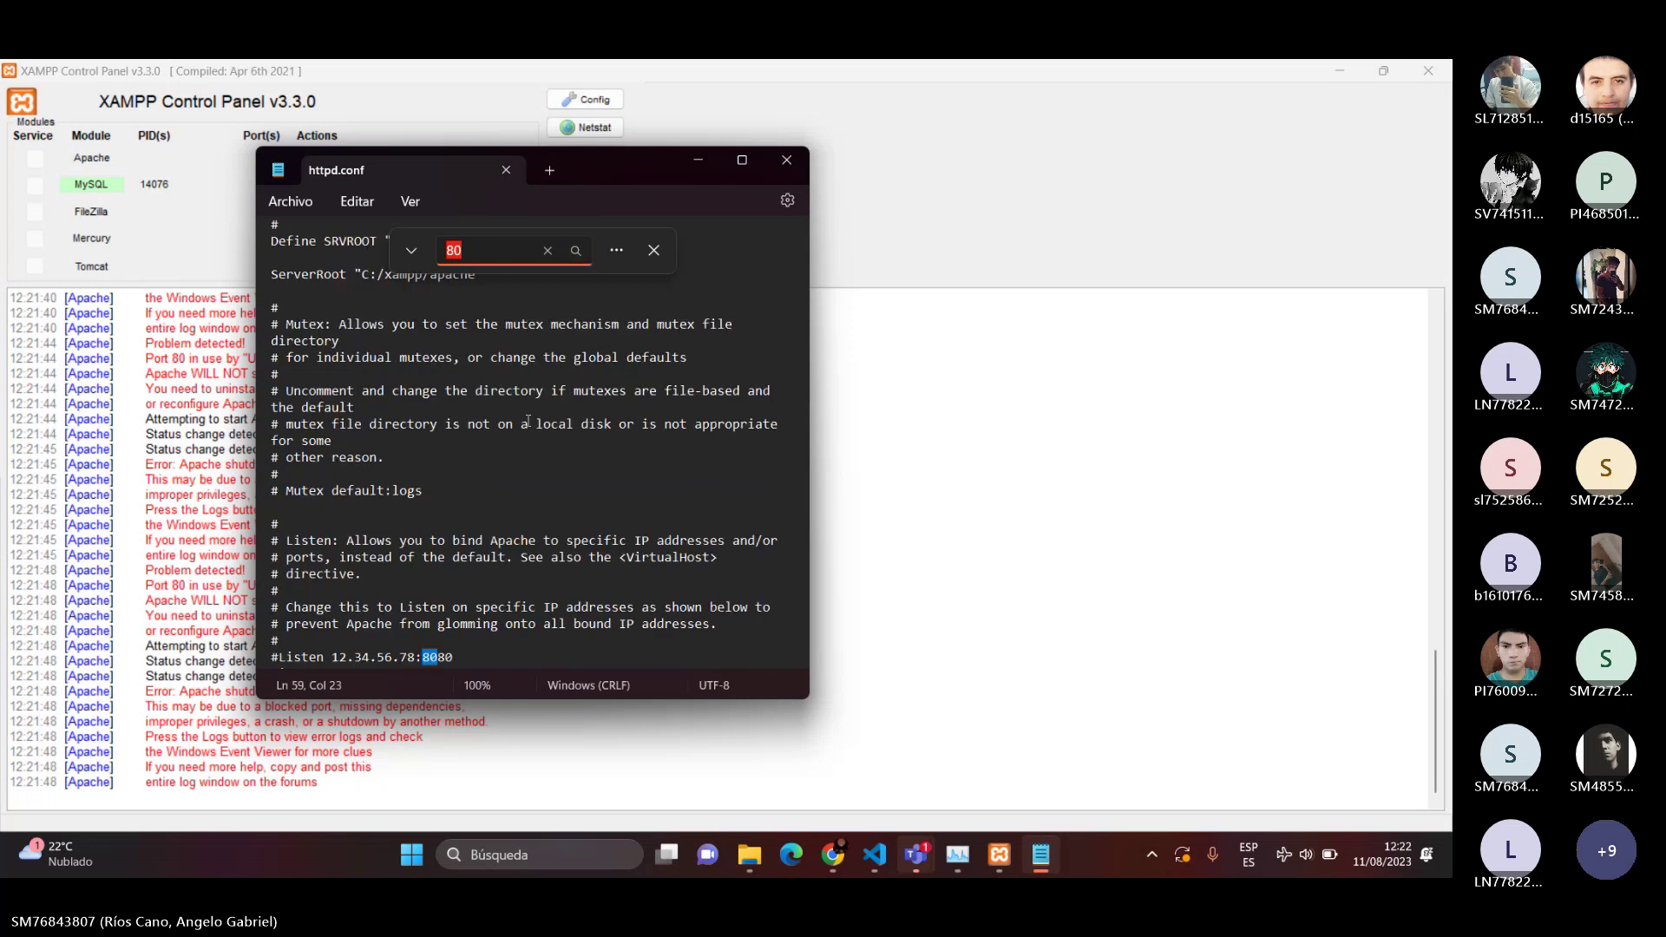
scroll(575, 527, down, 3)
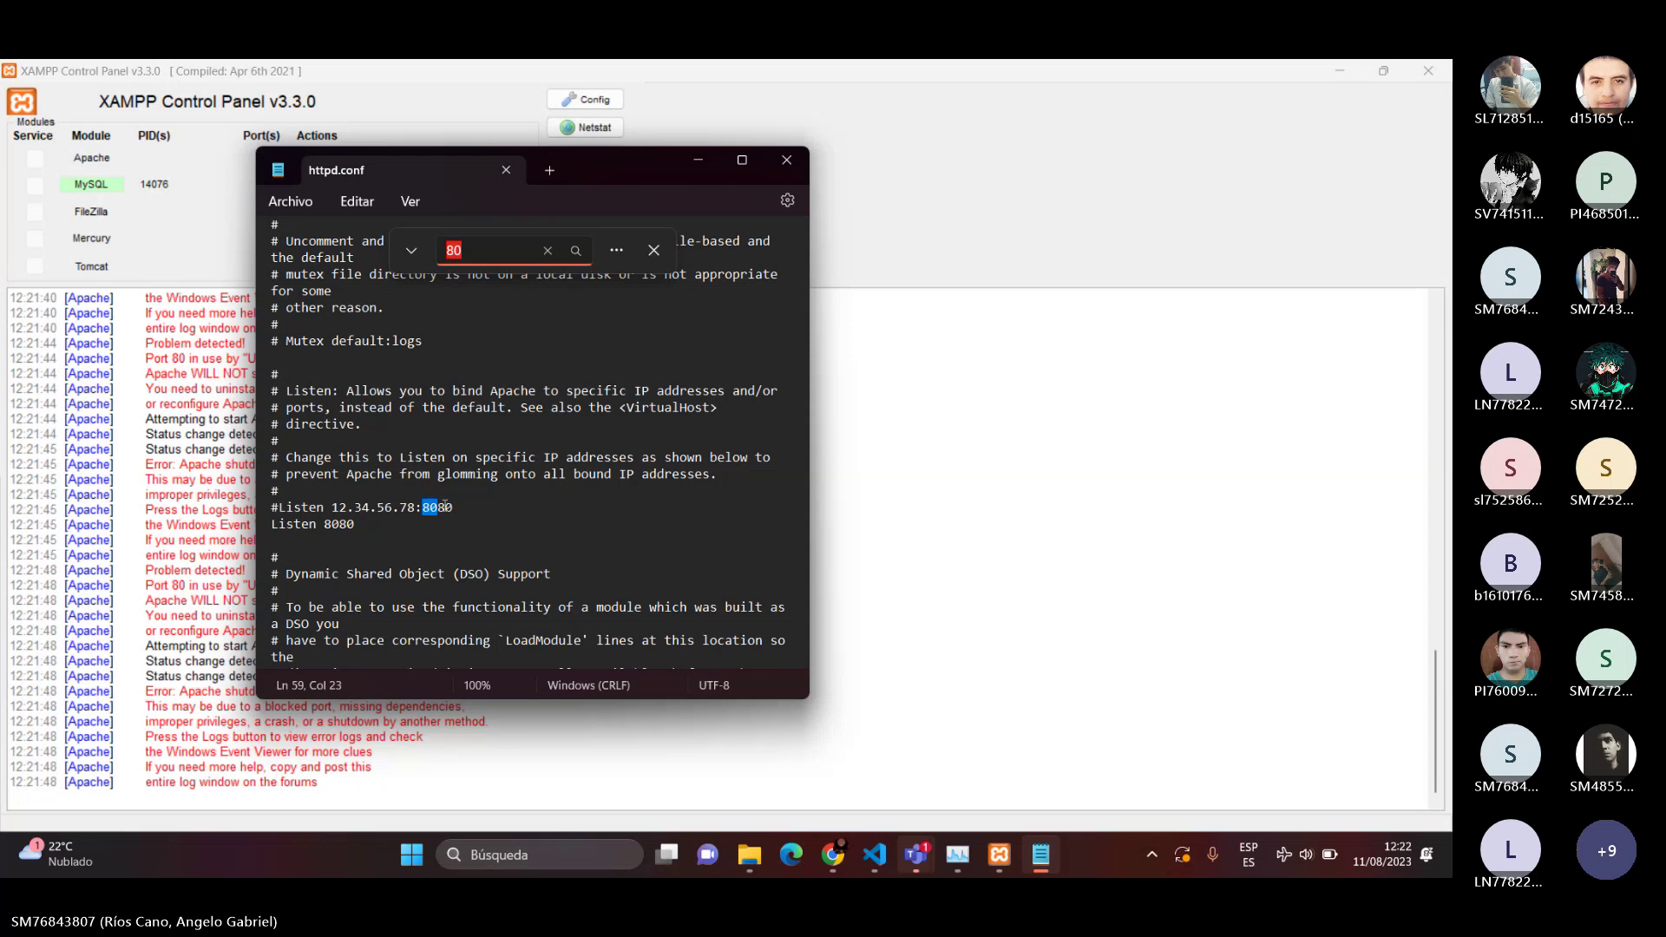
click(576, 254)
click(576, 254)
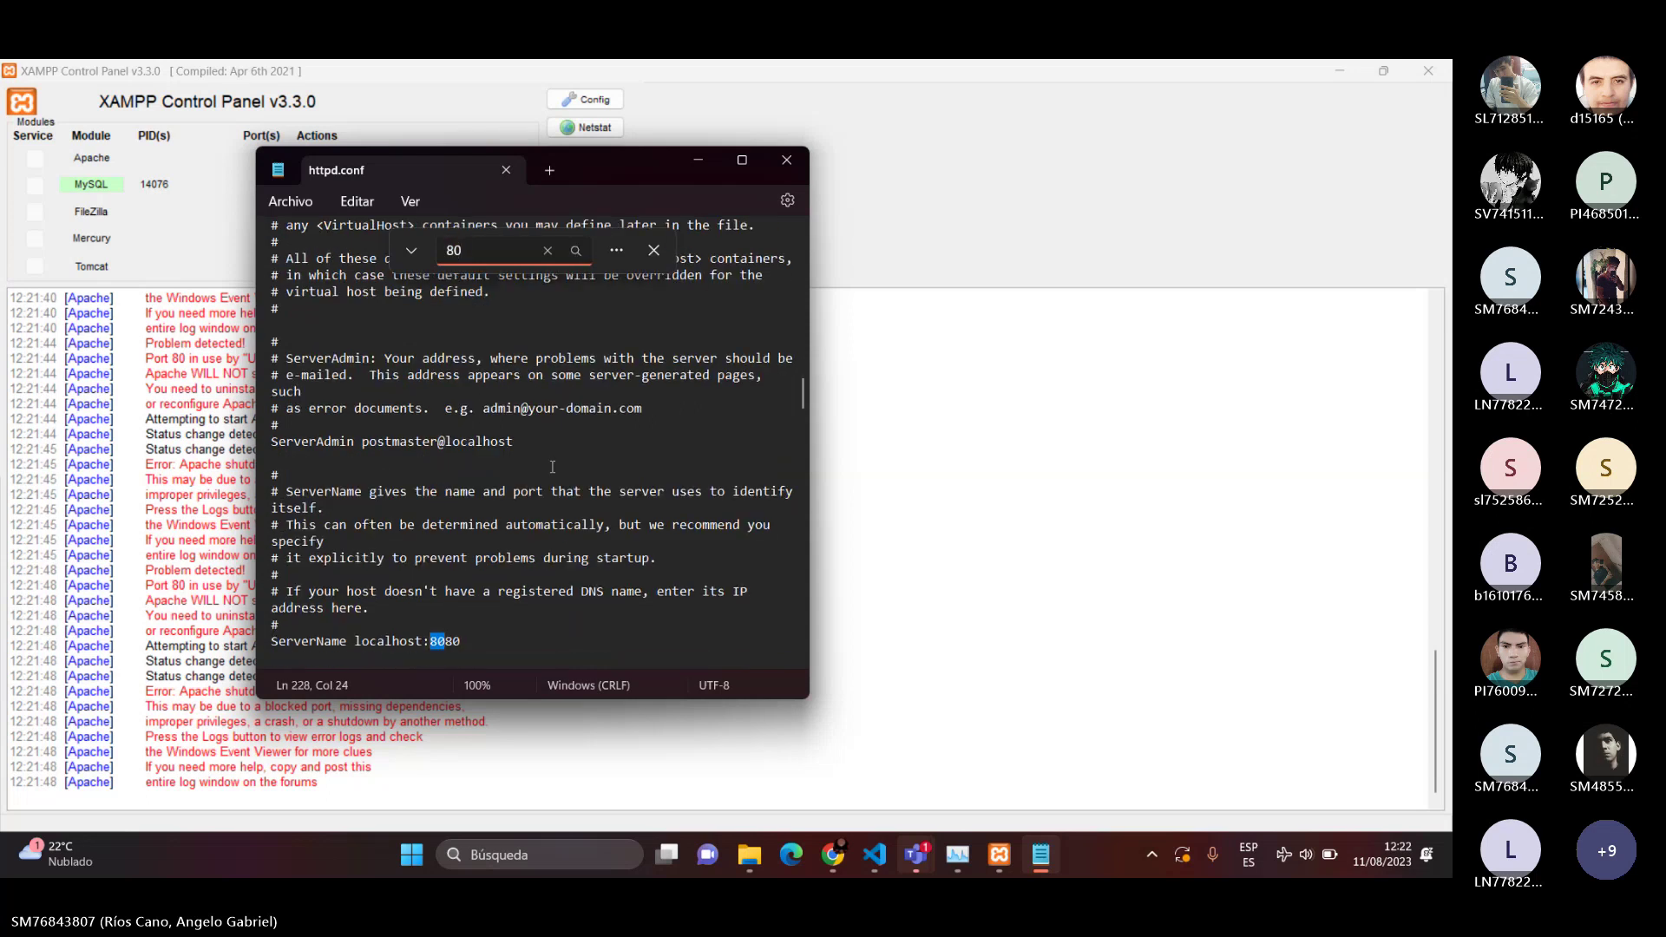
scroll(494, 486, down, 2)
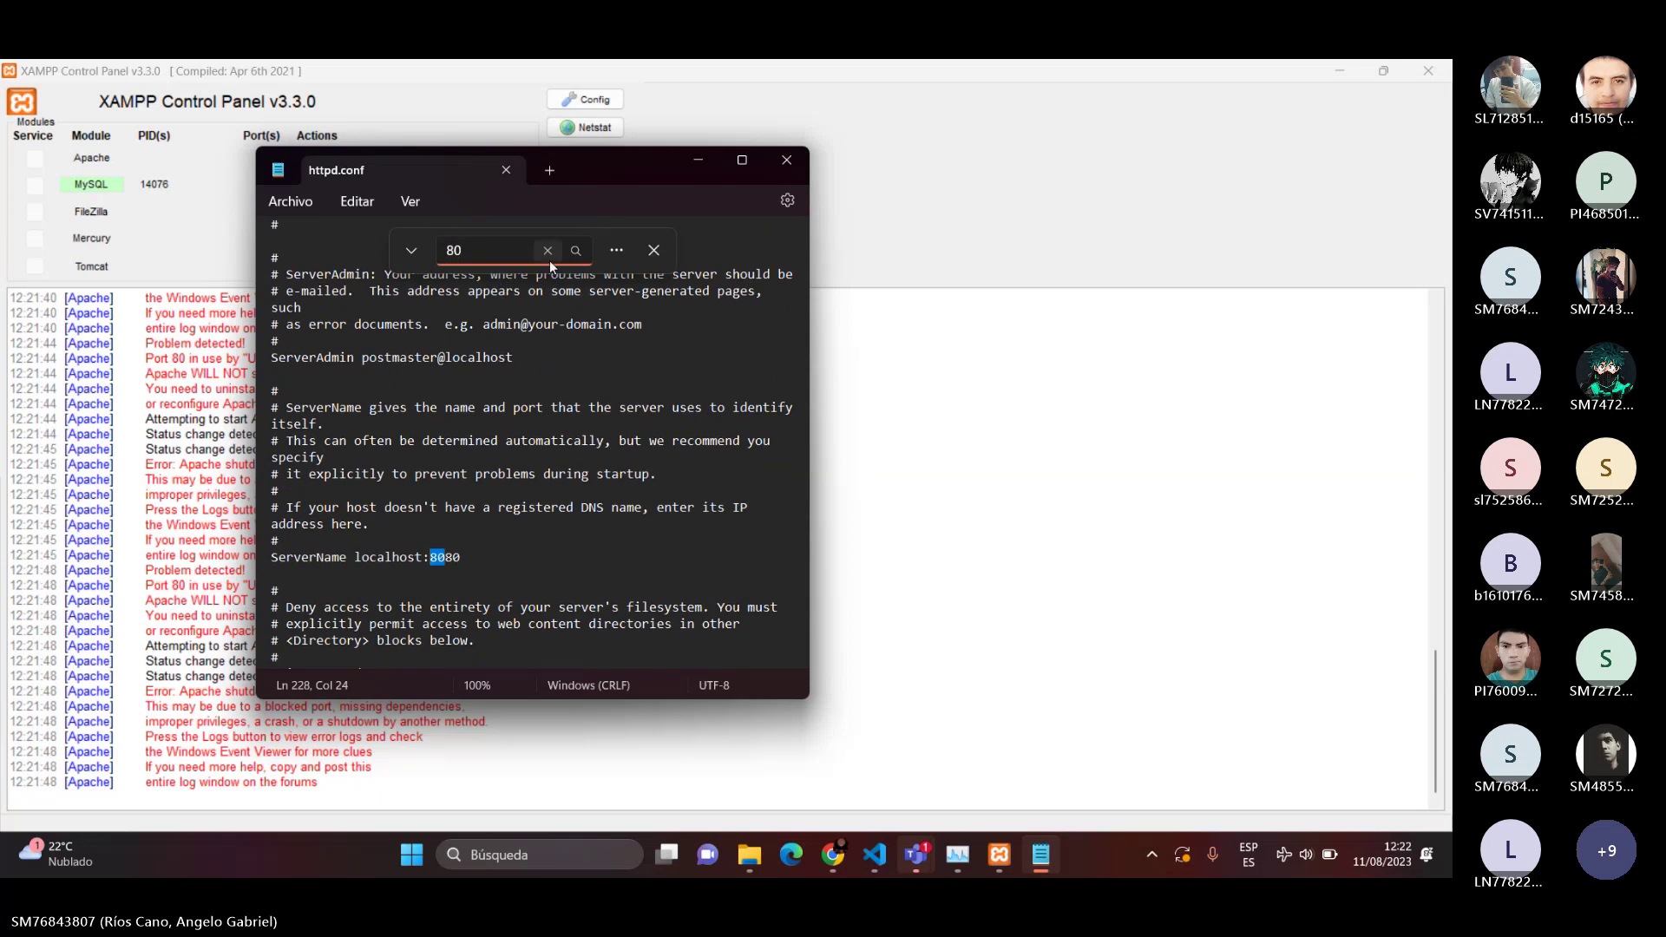
click(576, 250)
click(576, 250)
scroll(364, 530, up, 6)
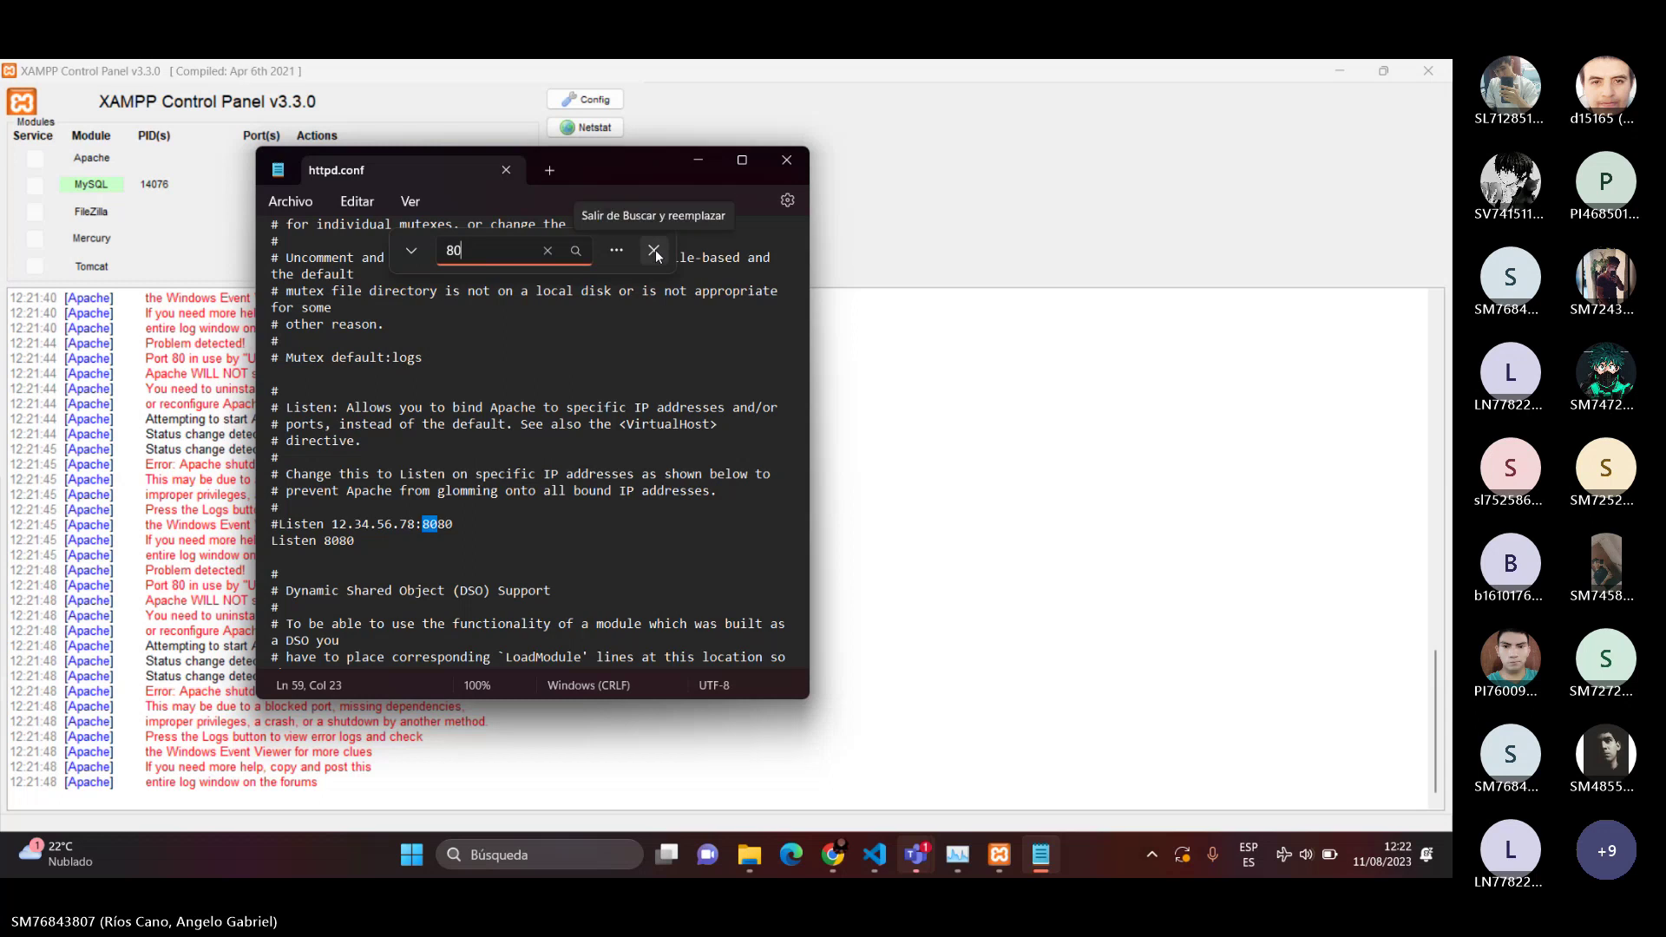
- Change the port back to 80 in the commented Listen 12.34.56.78 line and in the active Listen directive
click(454, 524)
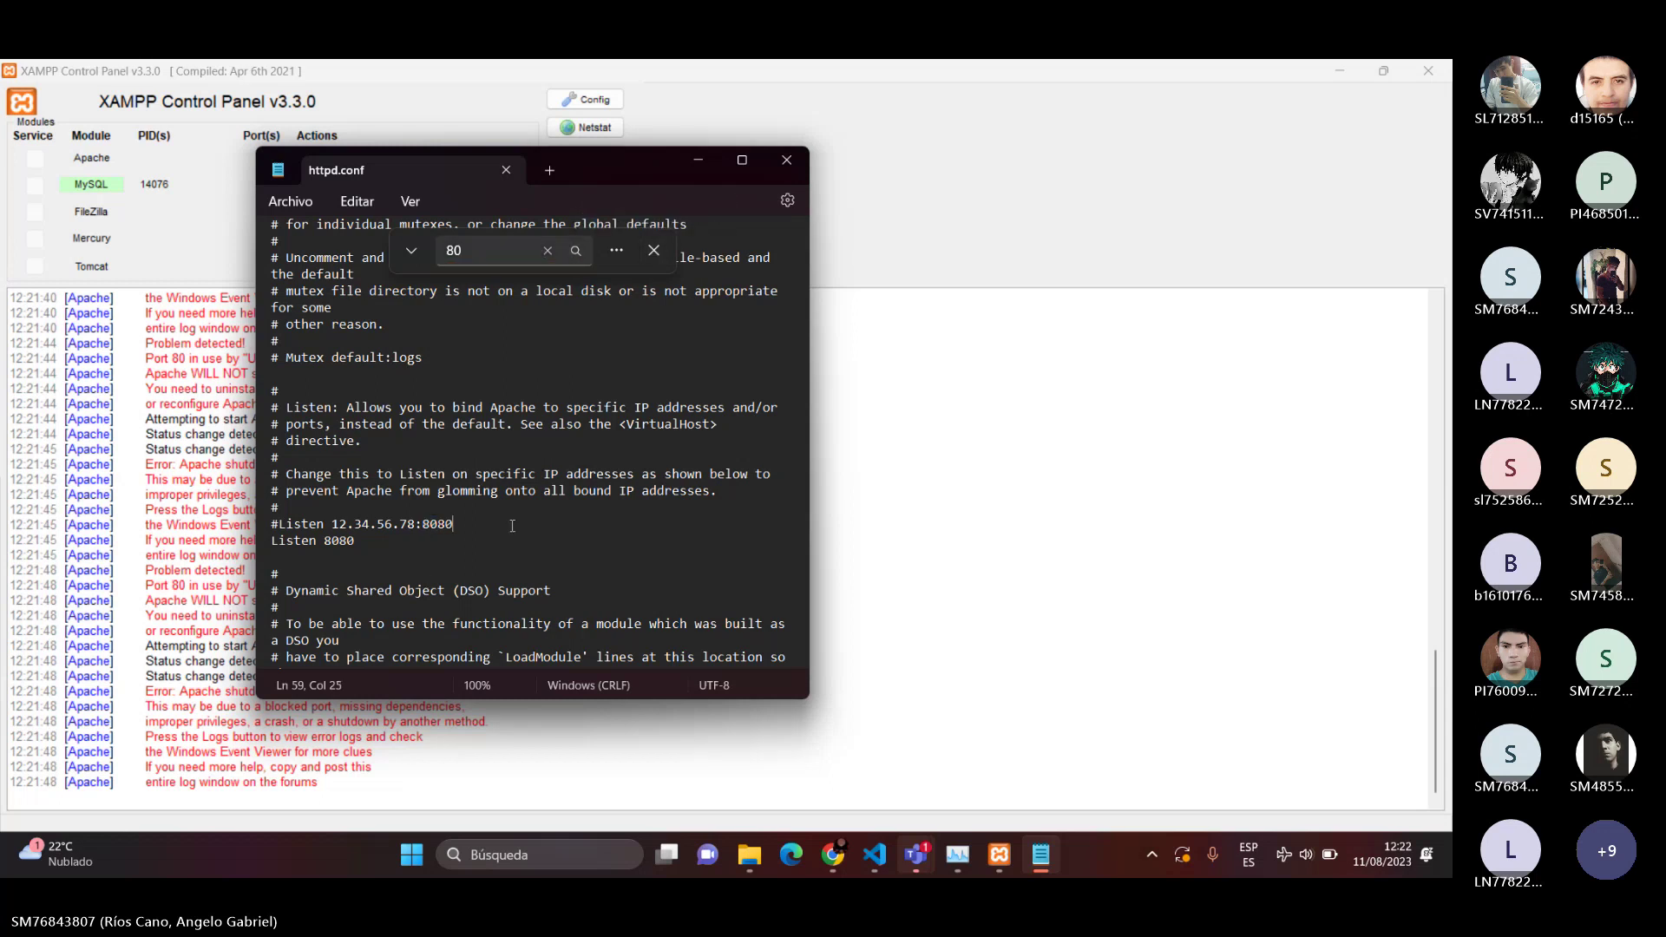
key(BackSpace)
key(BackSpace)
click(455, 542)
key(BackSpace)
key(BackSpace)
scroll(469, 551, down, 2)
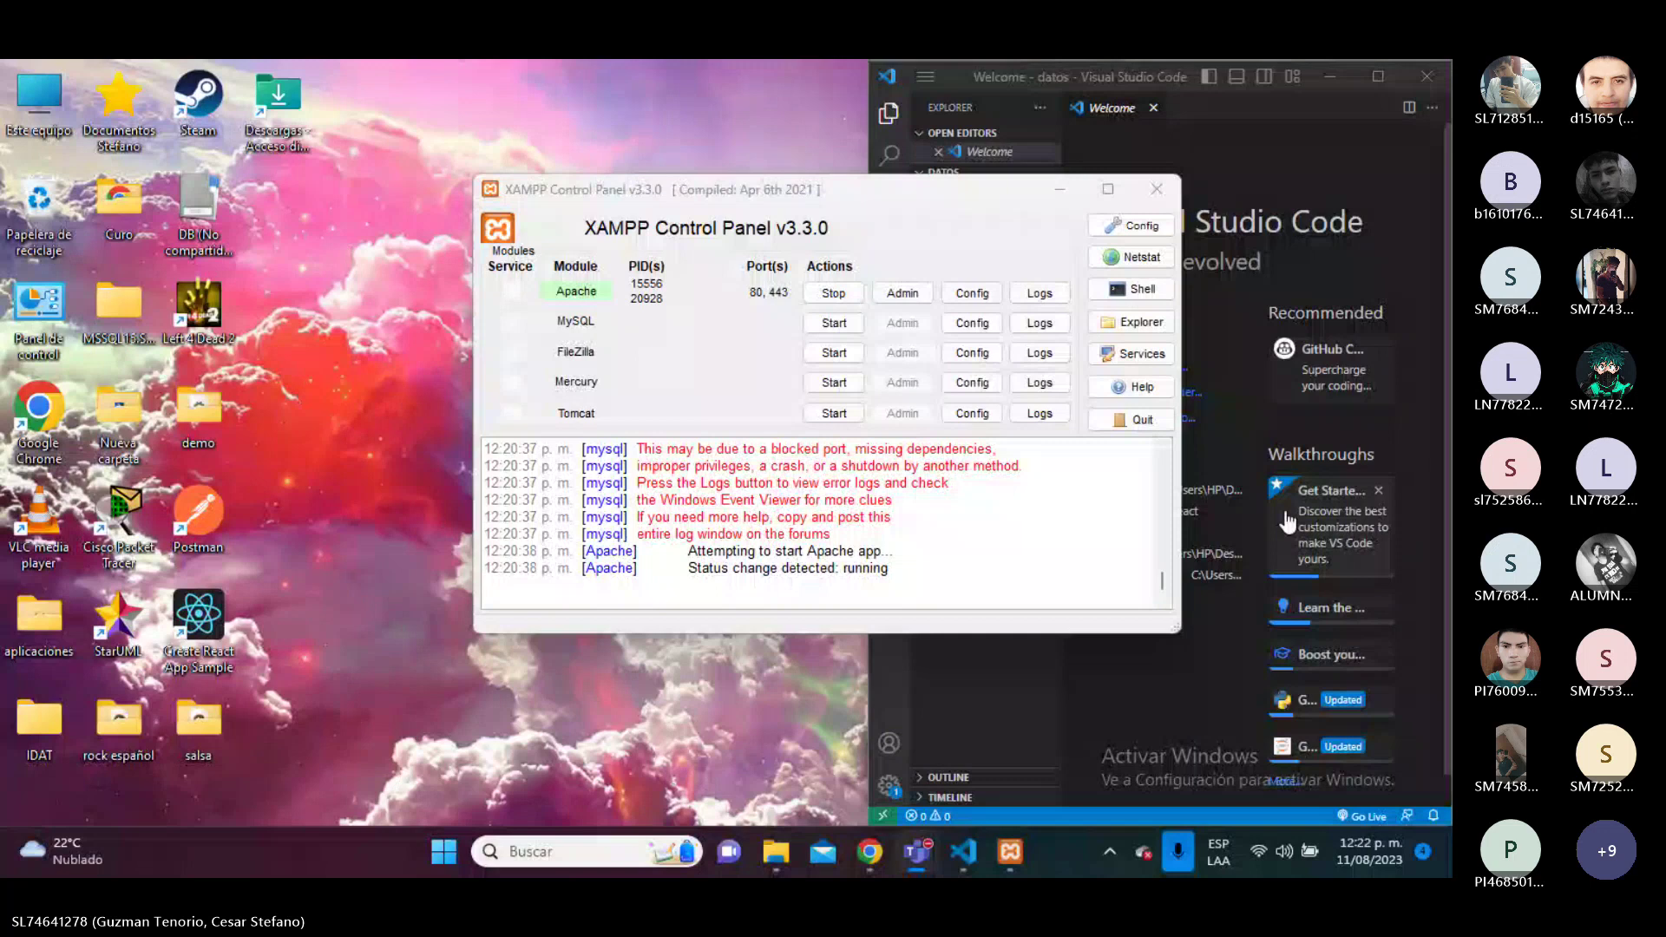
- Find the mysqld.exe background process in Task Manager, end it and minimize Task Manager
drag(732, 190, 547, 185)
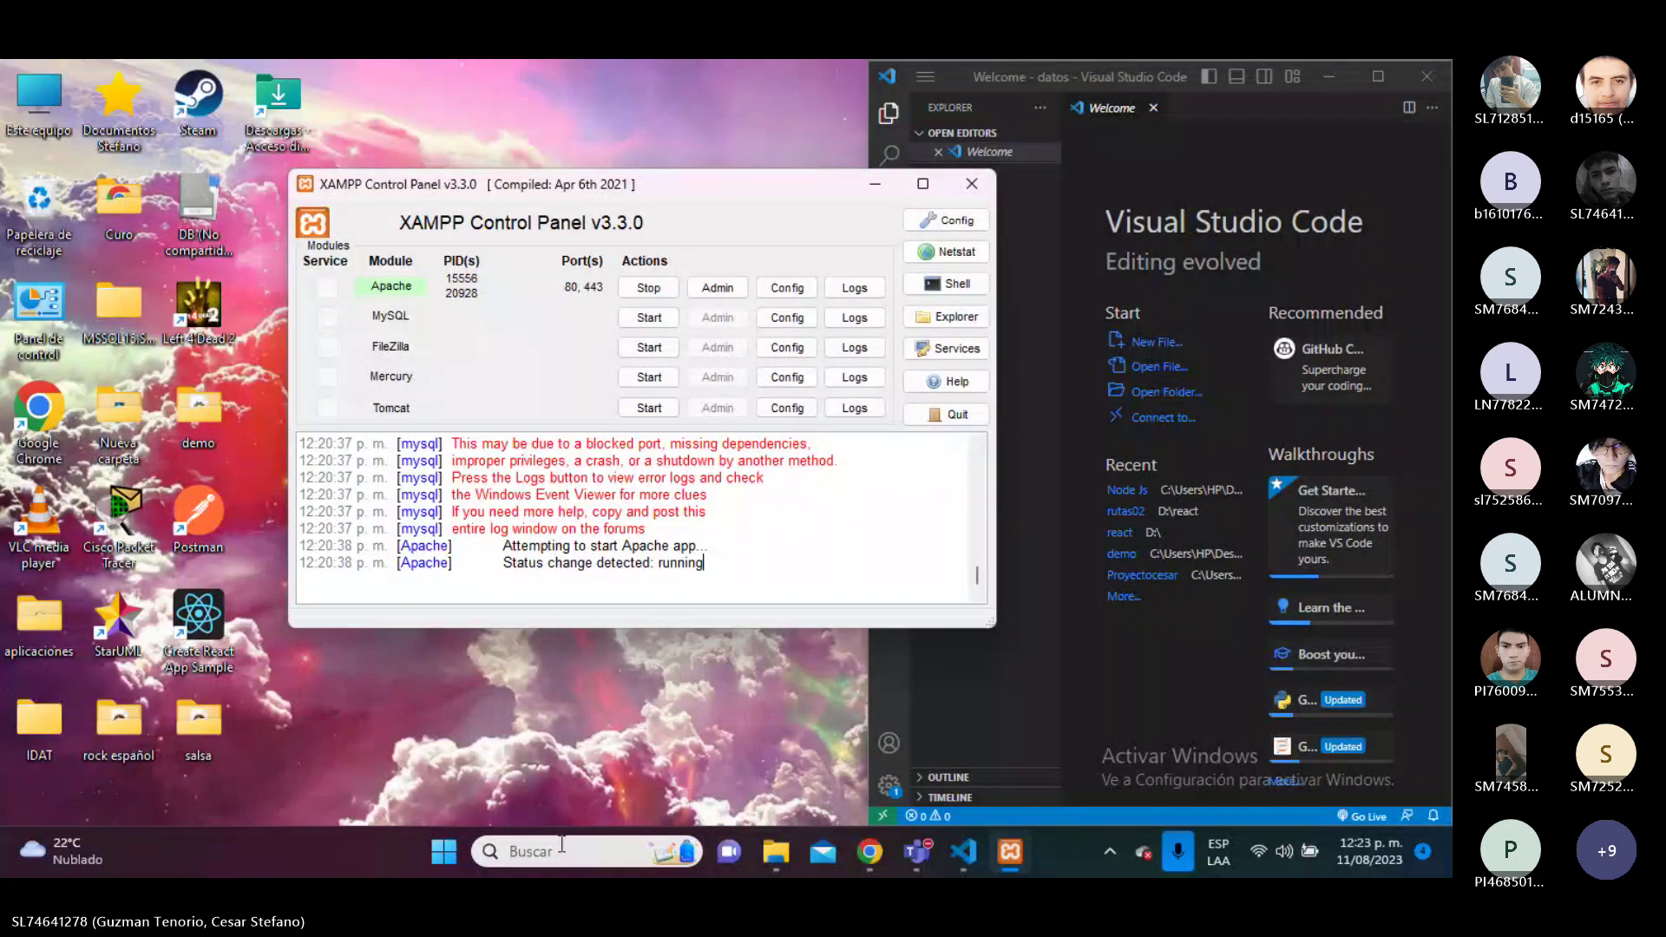
key(ctrl+shift+Escape)
click(776, 105)
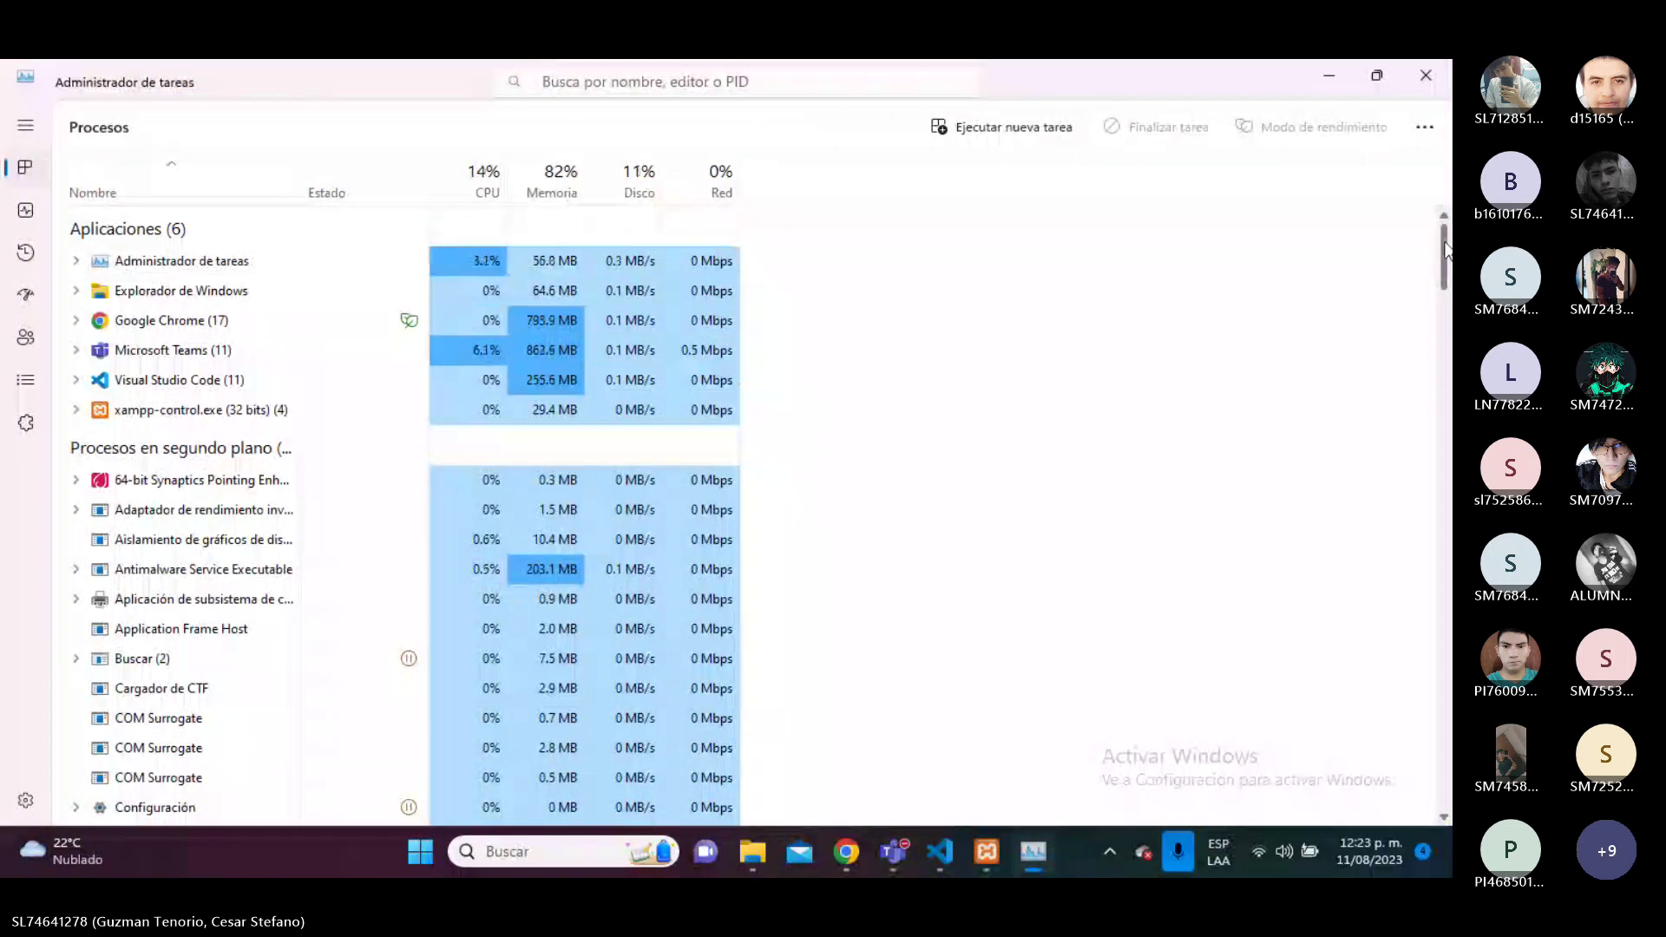
drag(1445, 250, 1423, 353)
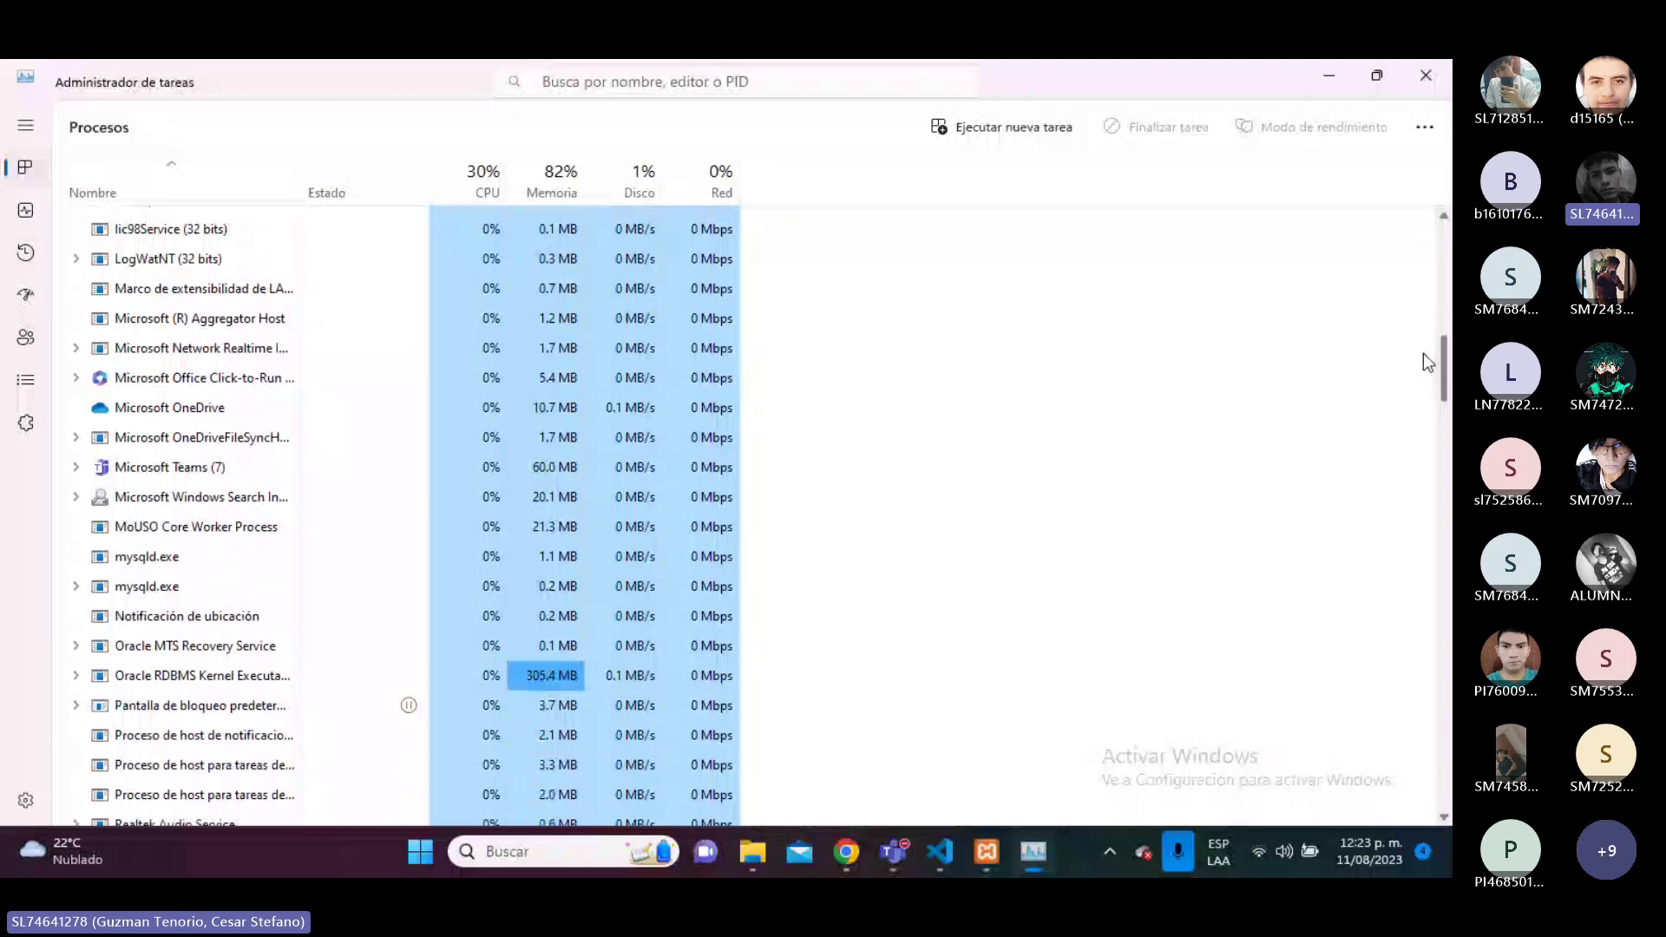
right_click(233, 563)
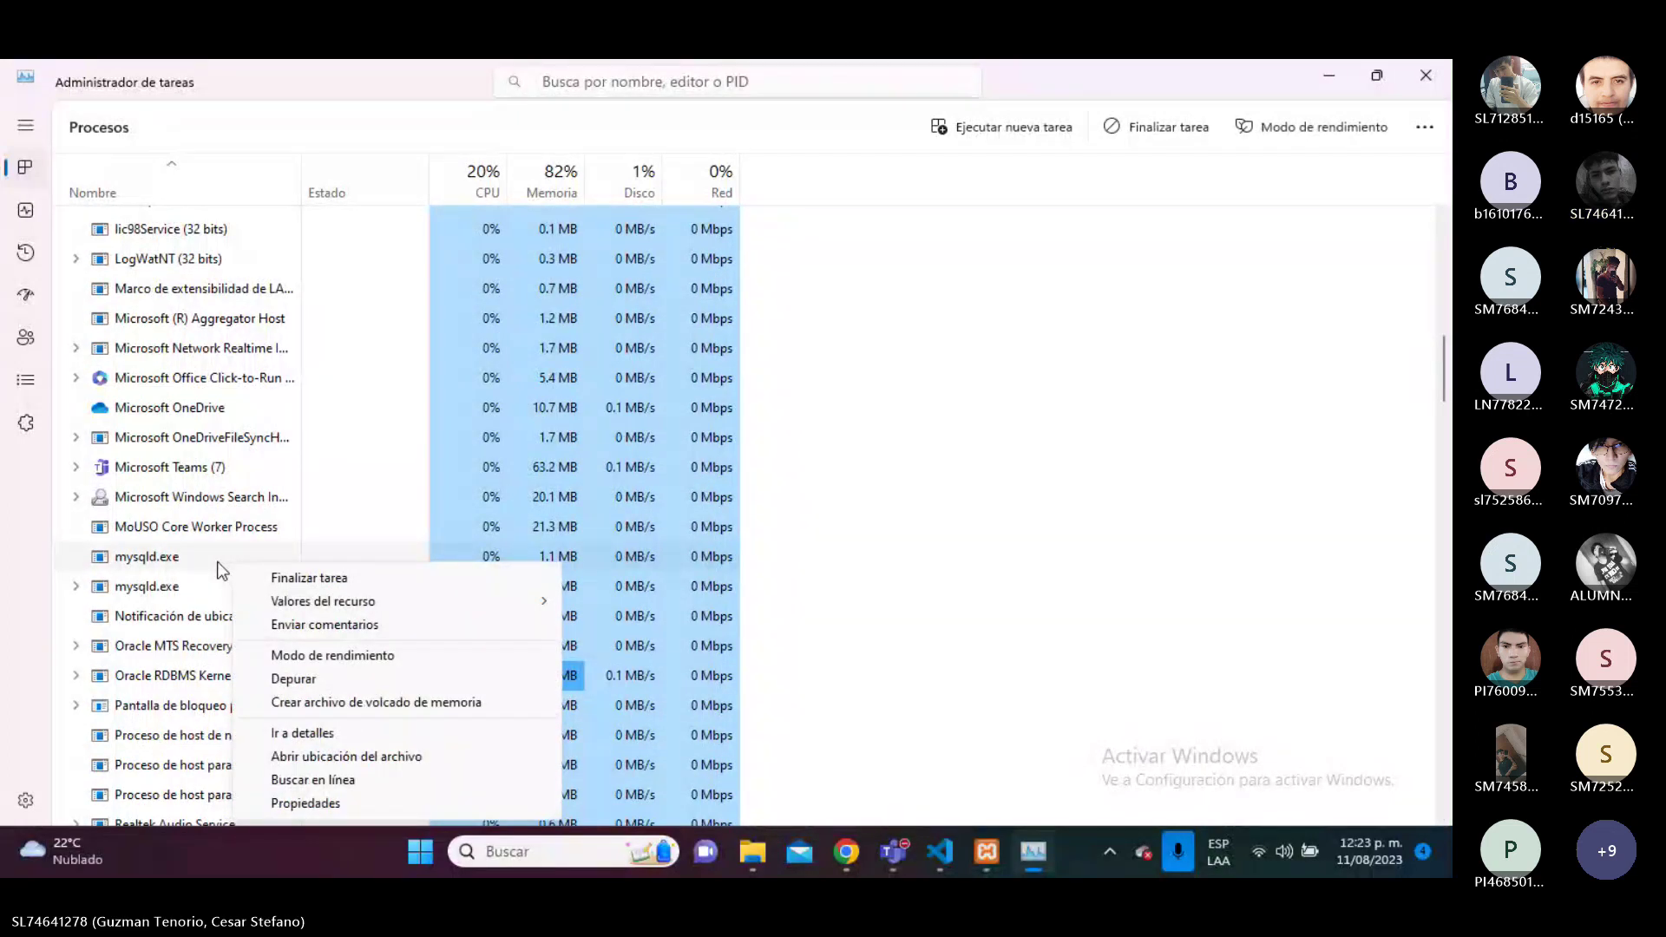
click(308, 578)
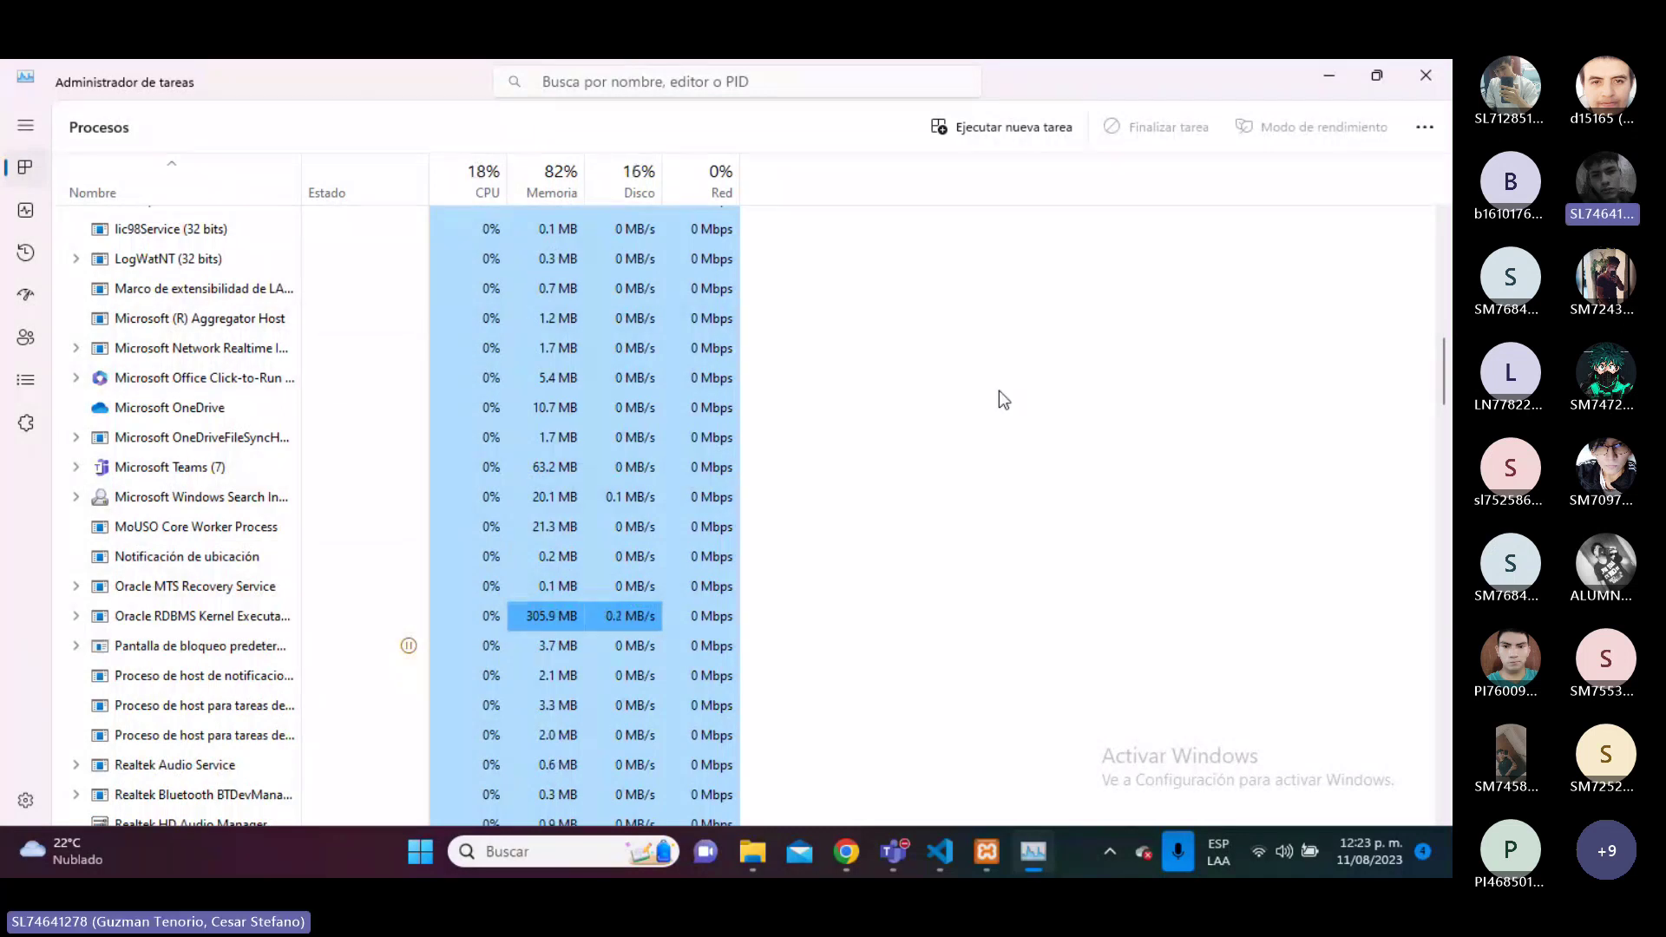
click(1330, 78)
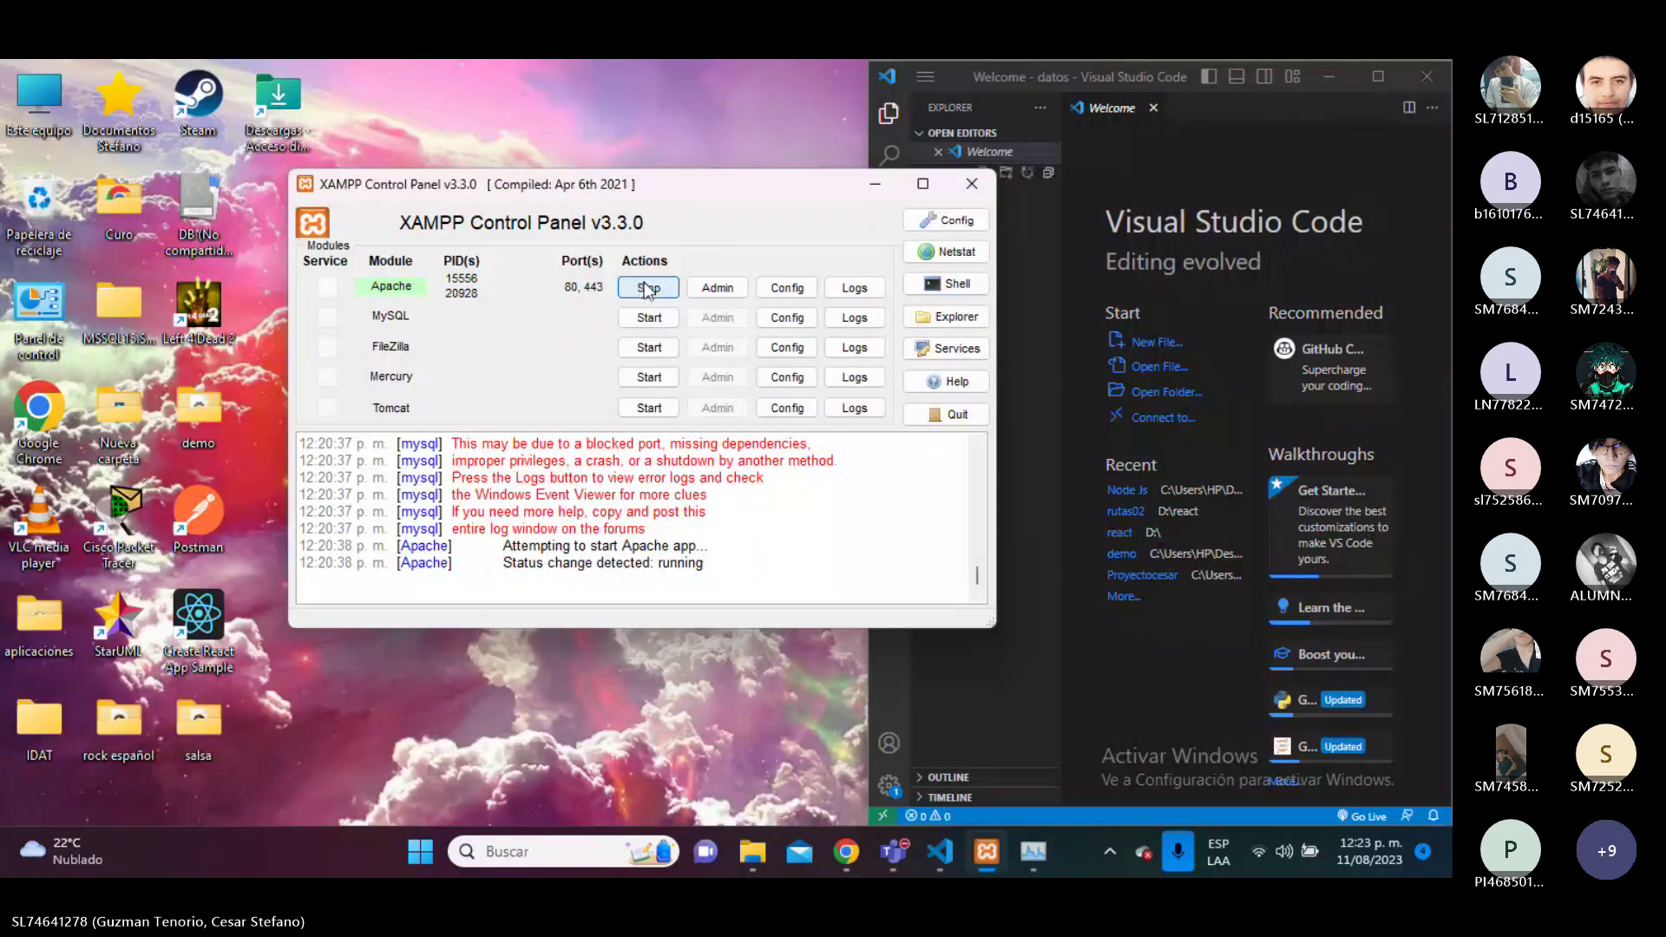
- Start the MySQL module in the XAMPP Control Panel and review its latest log entries
click(646, 318)
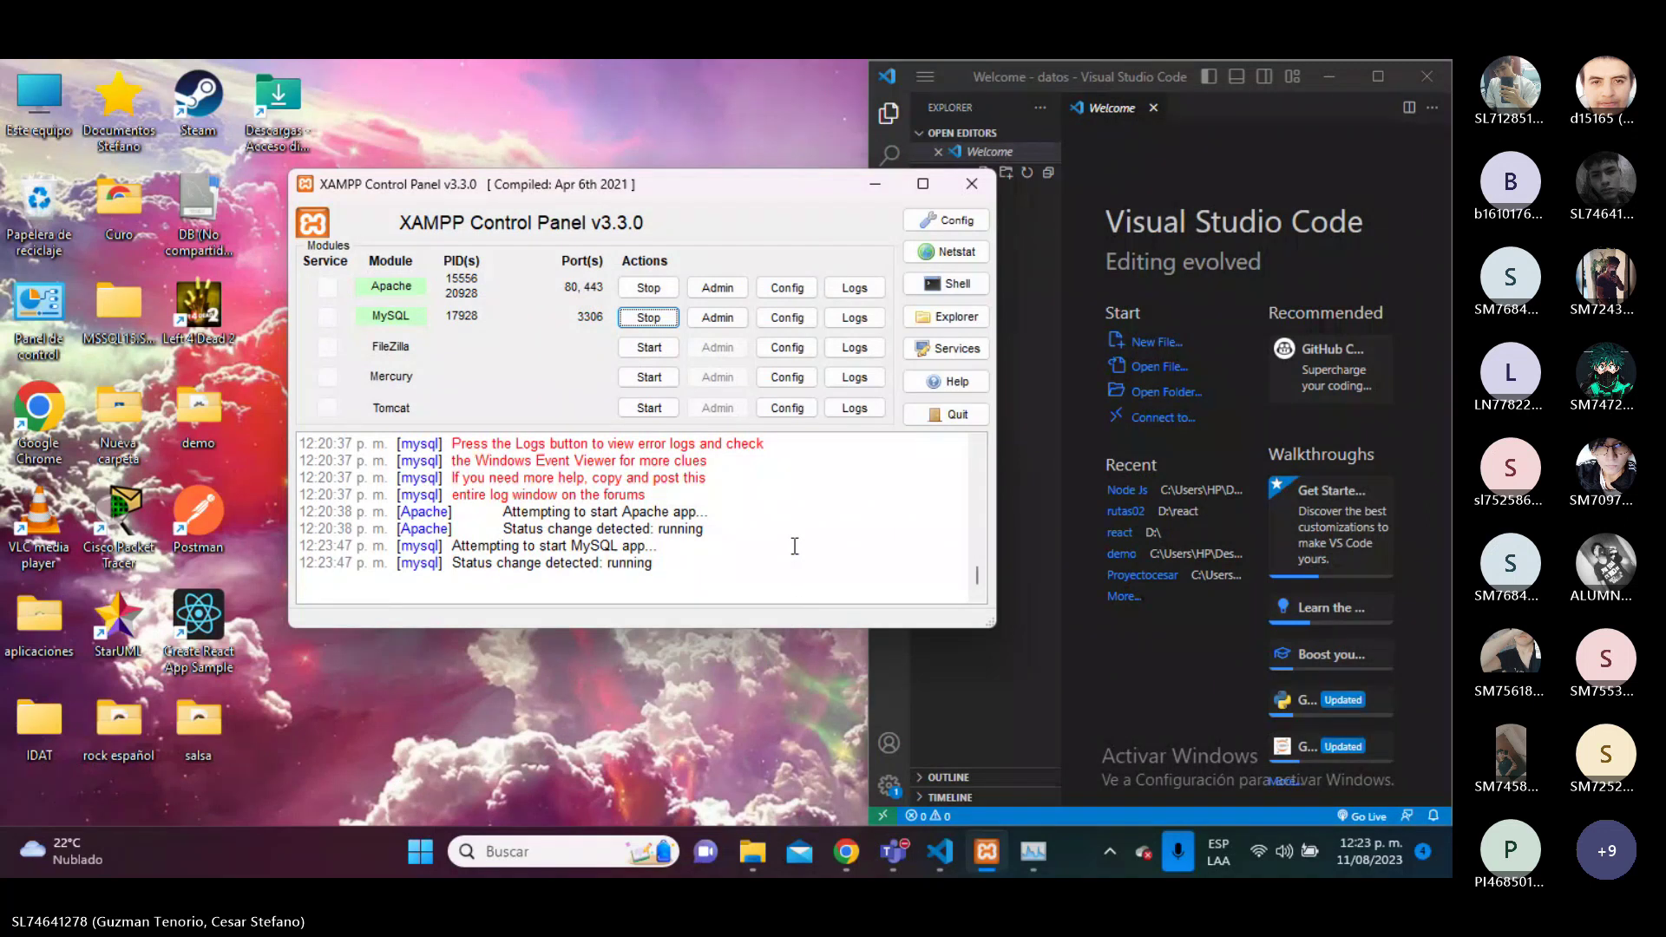
drag(653, 563, 633, 564)
click(726, 576)
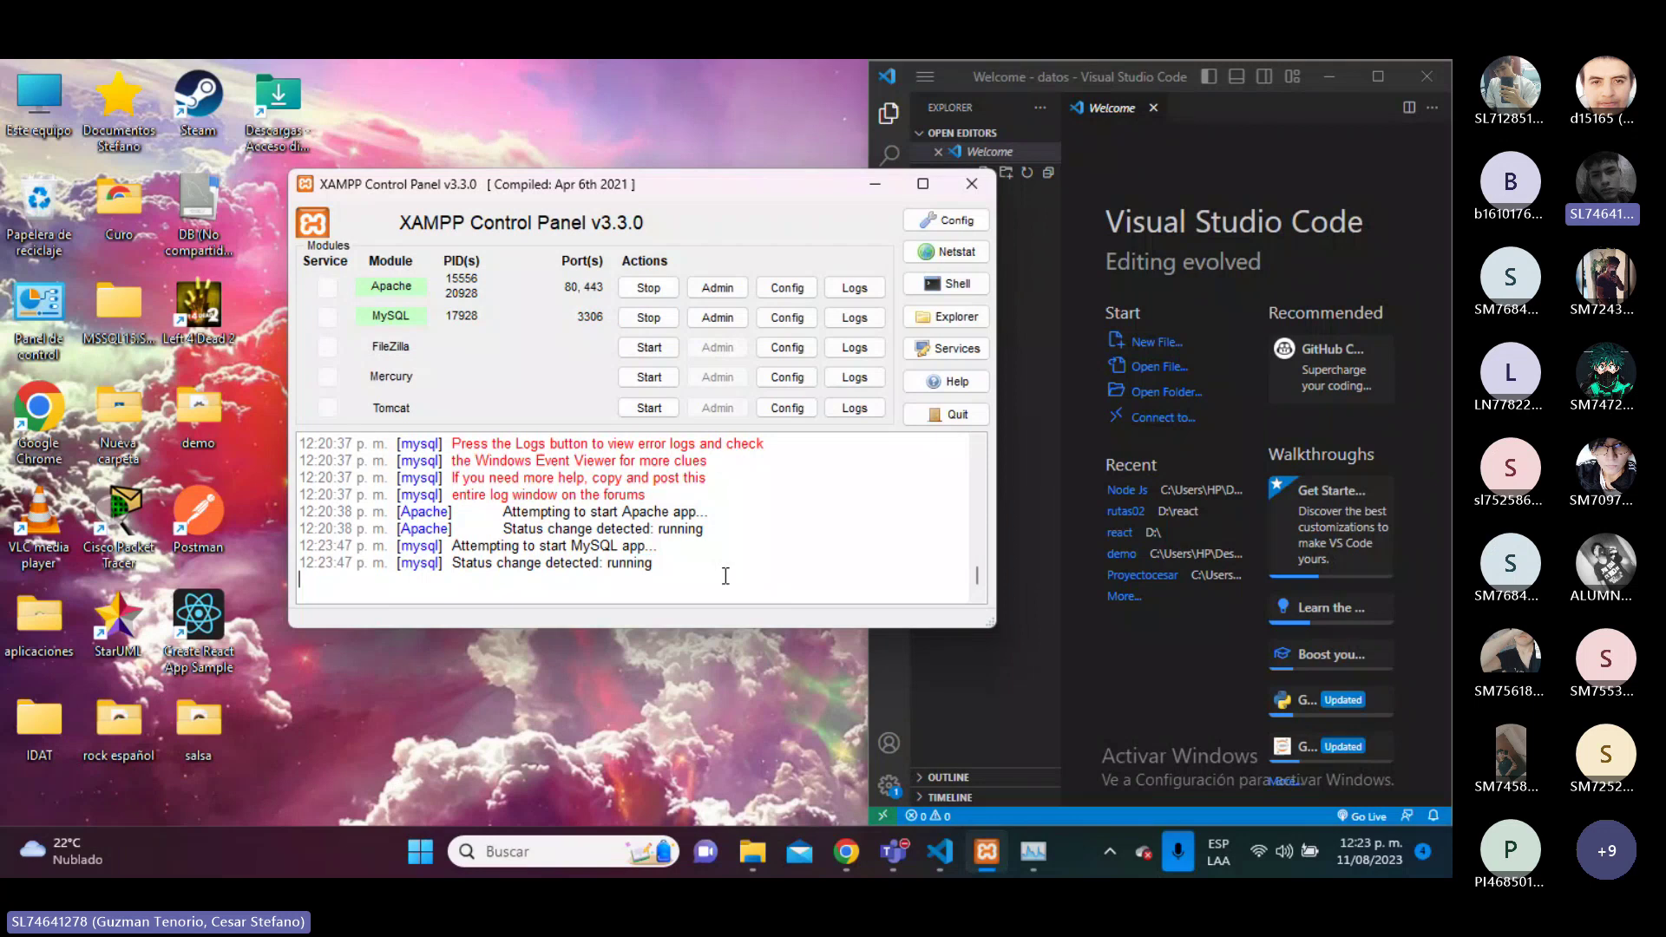
scroll(980, 583, up, 2)
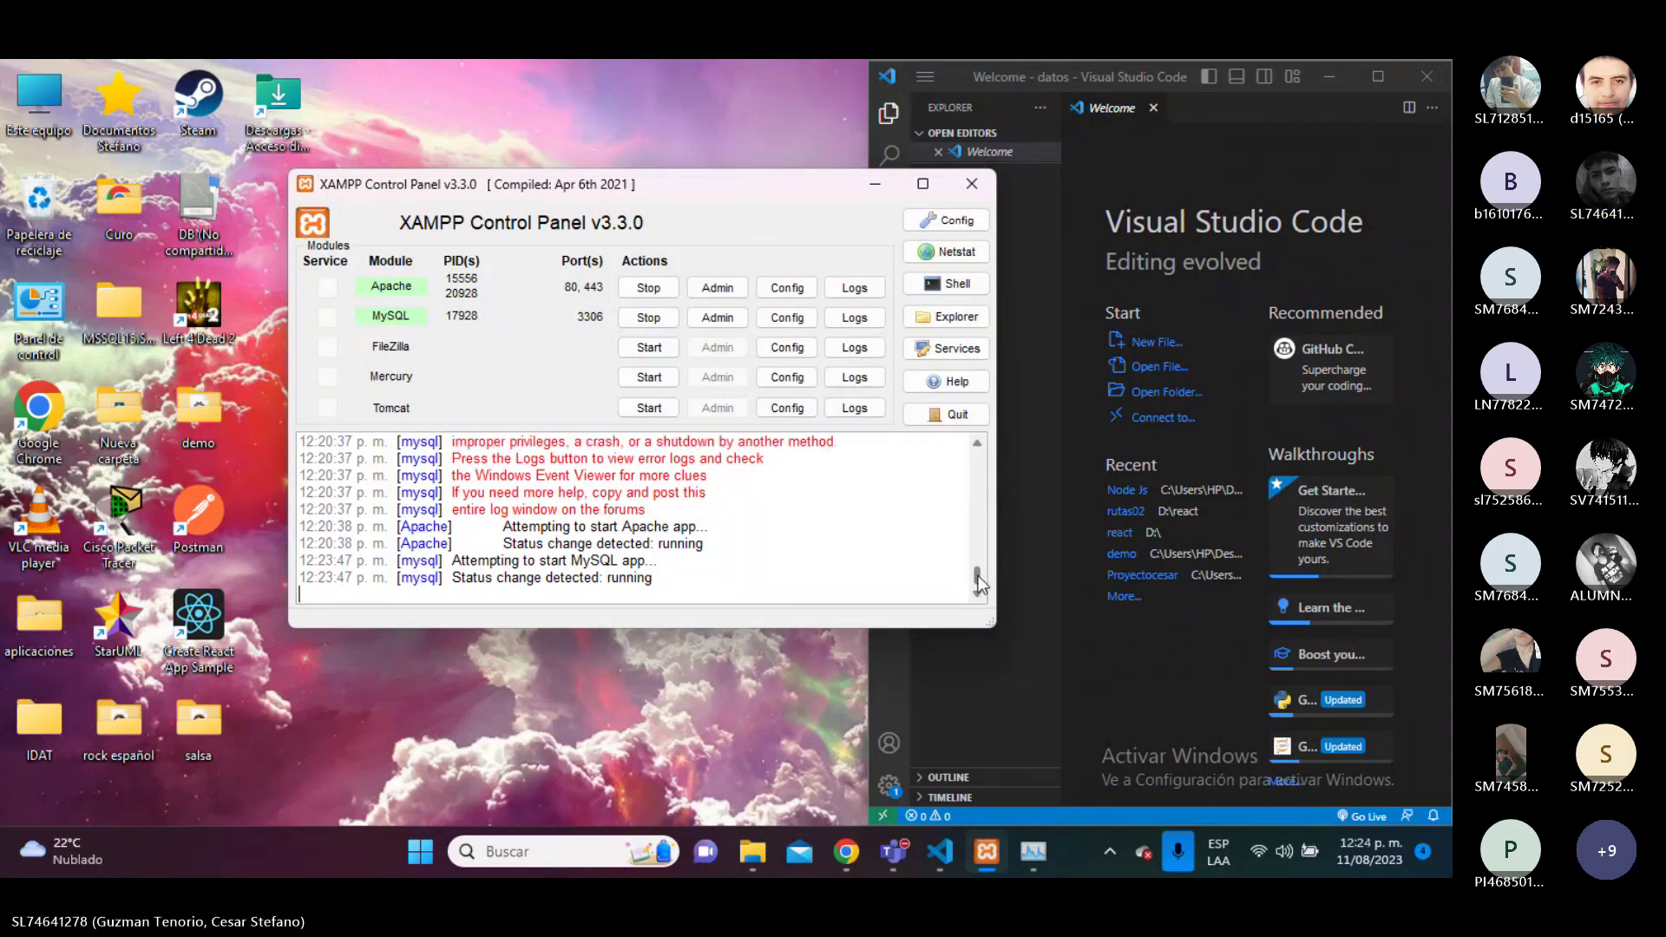
scroll(981, 583, up, 1)
scroll(979, 573, down, 3)
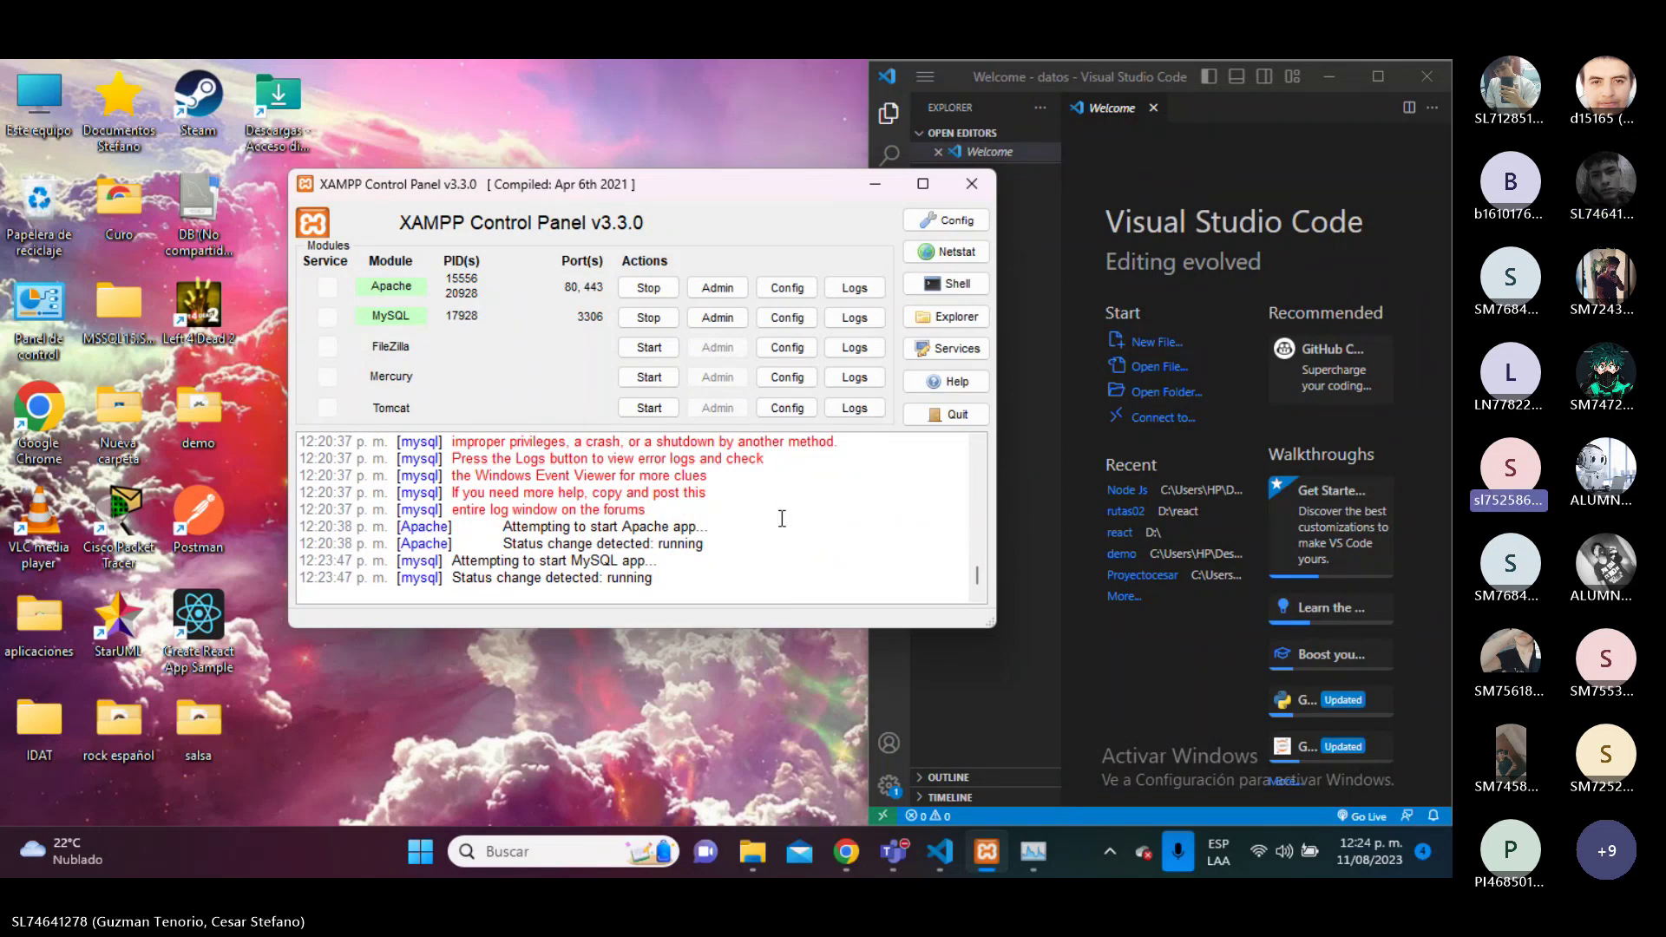
click(569, 855)
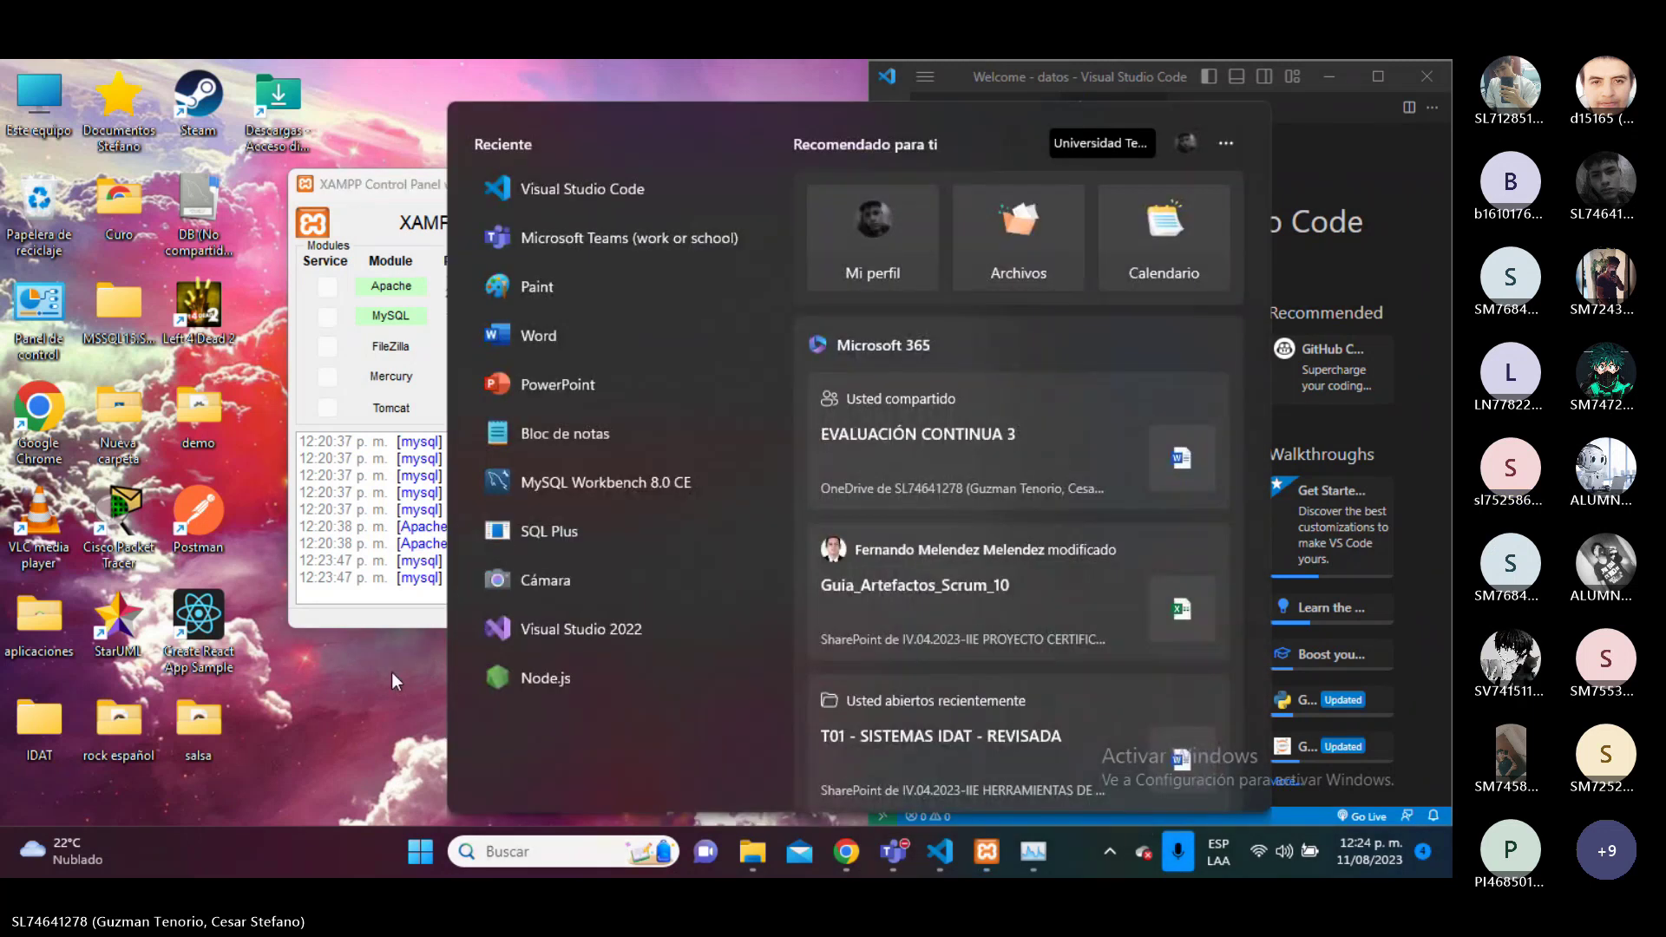
click(392, 672)
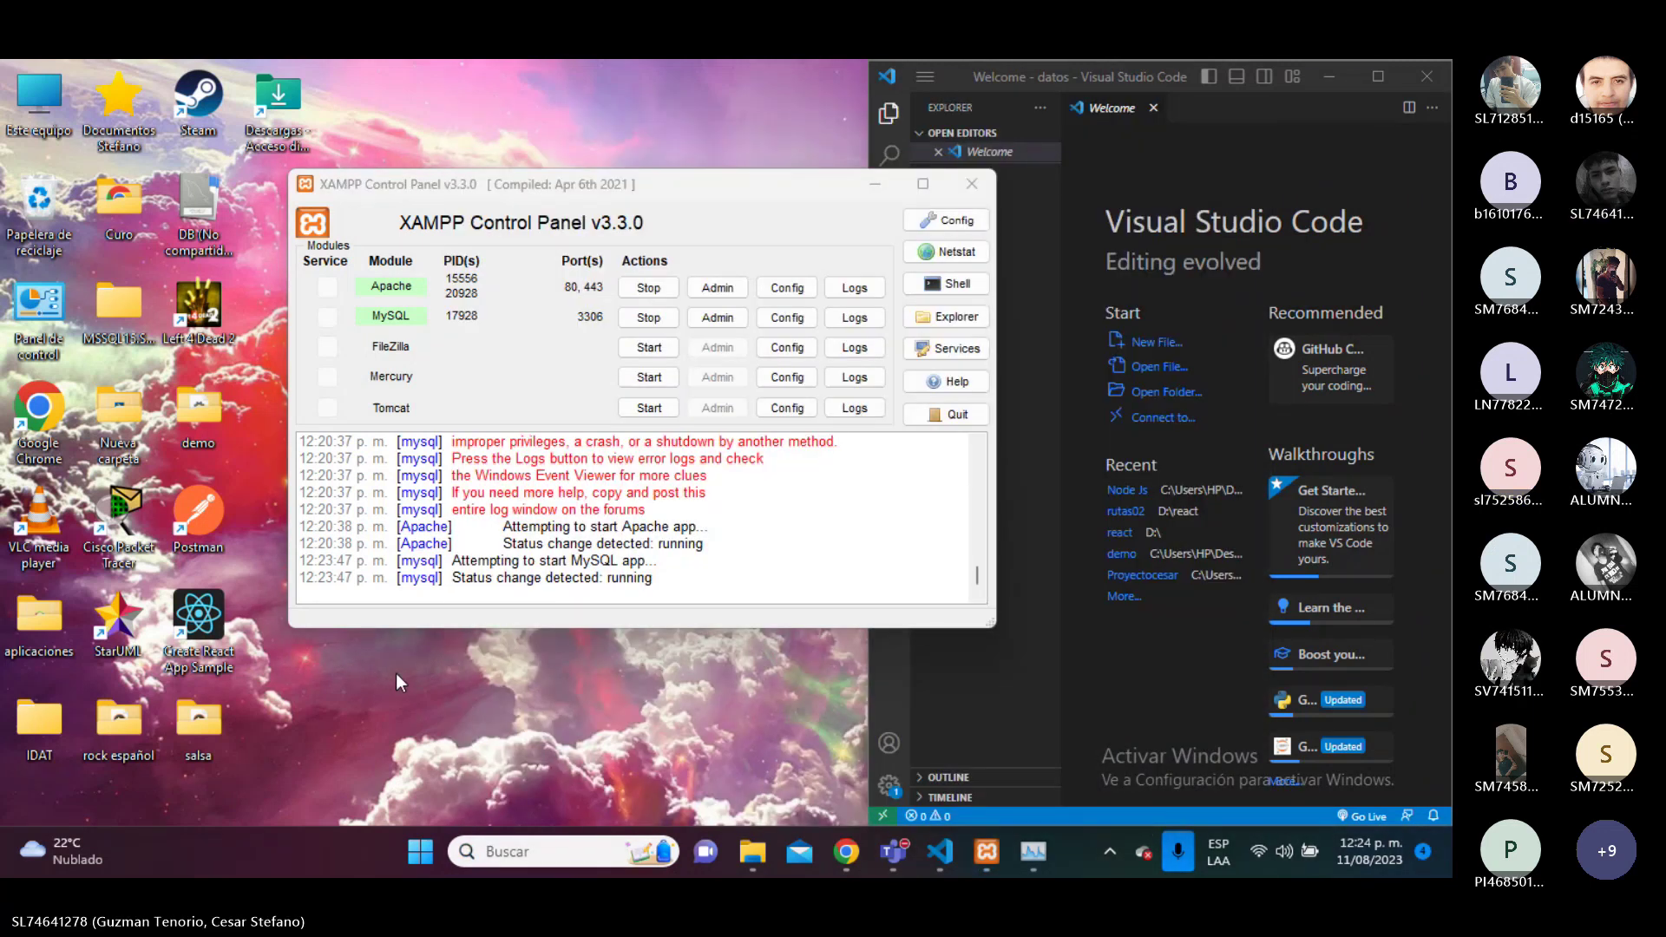
- Open MySQL's admin page at localhost/phpmyadmin in the browser and show the phpMyAdmin start page
click(718, 317)
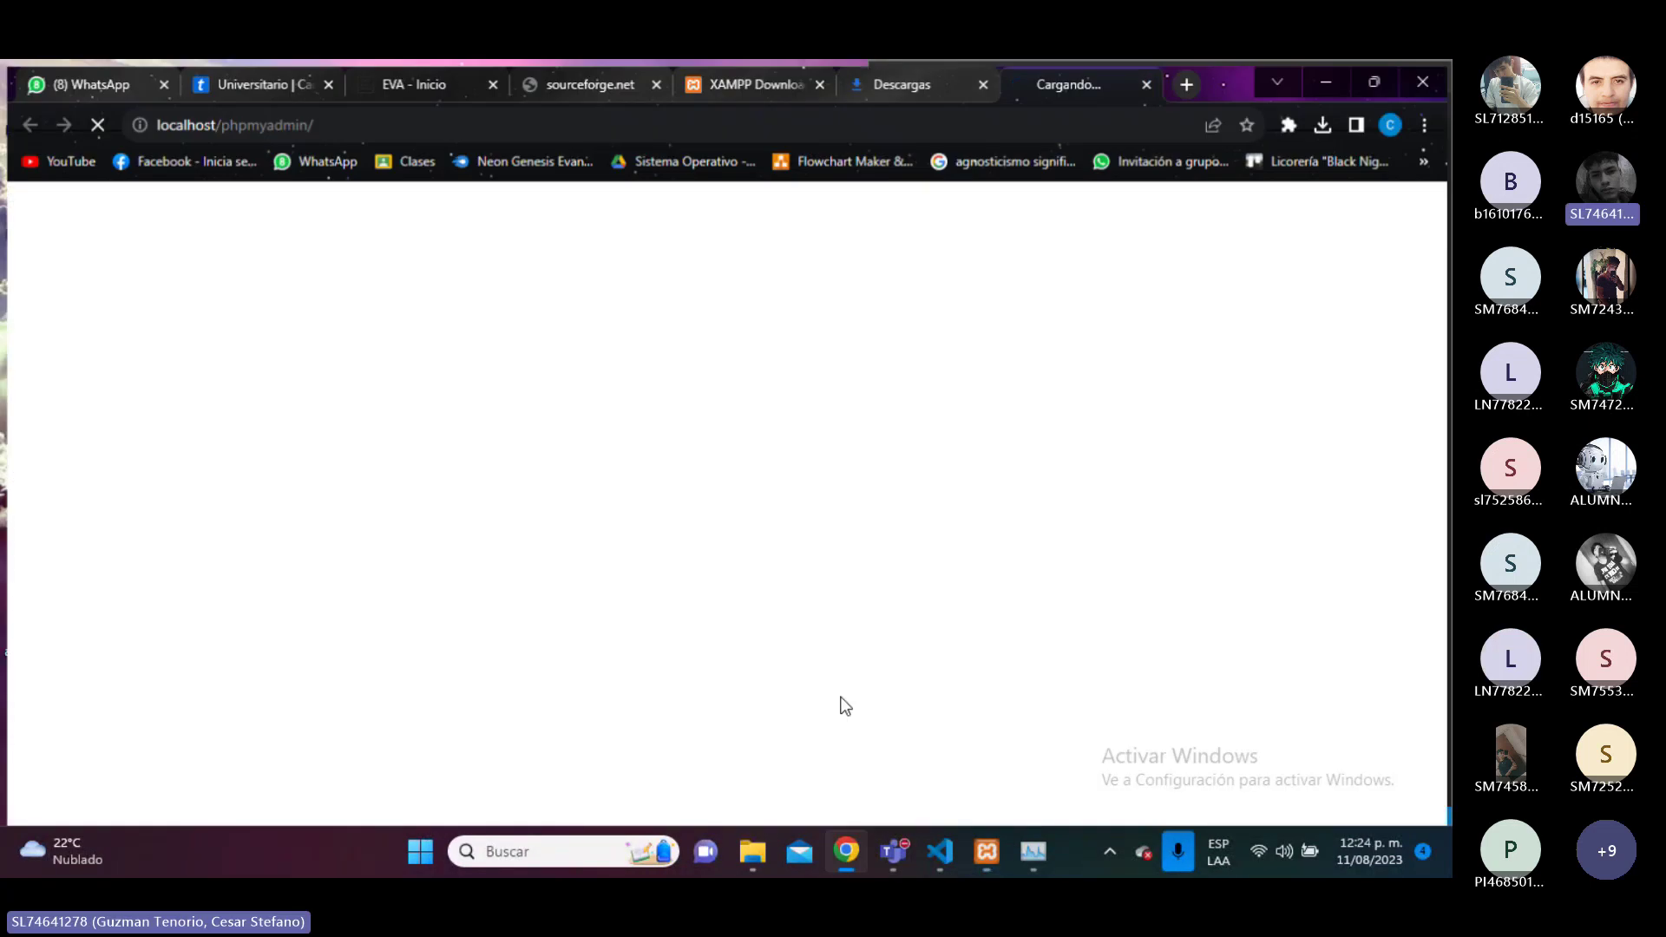
click(1182, 82)
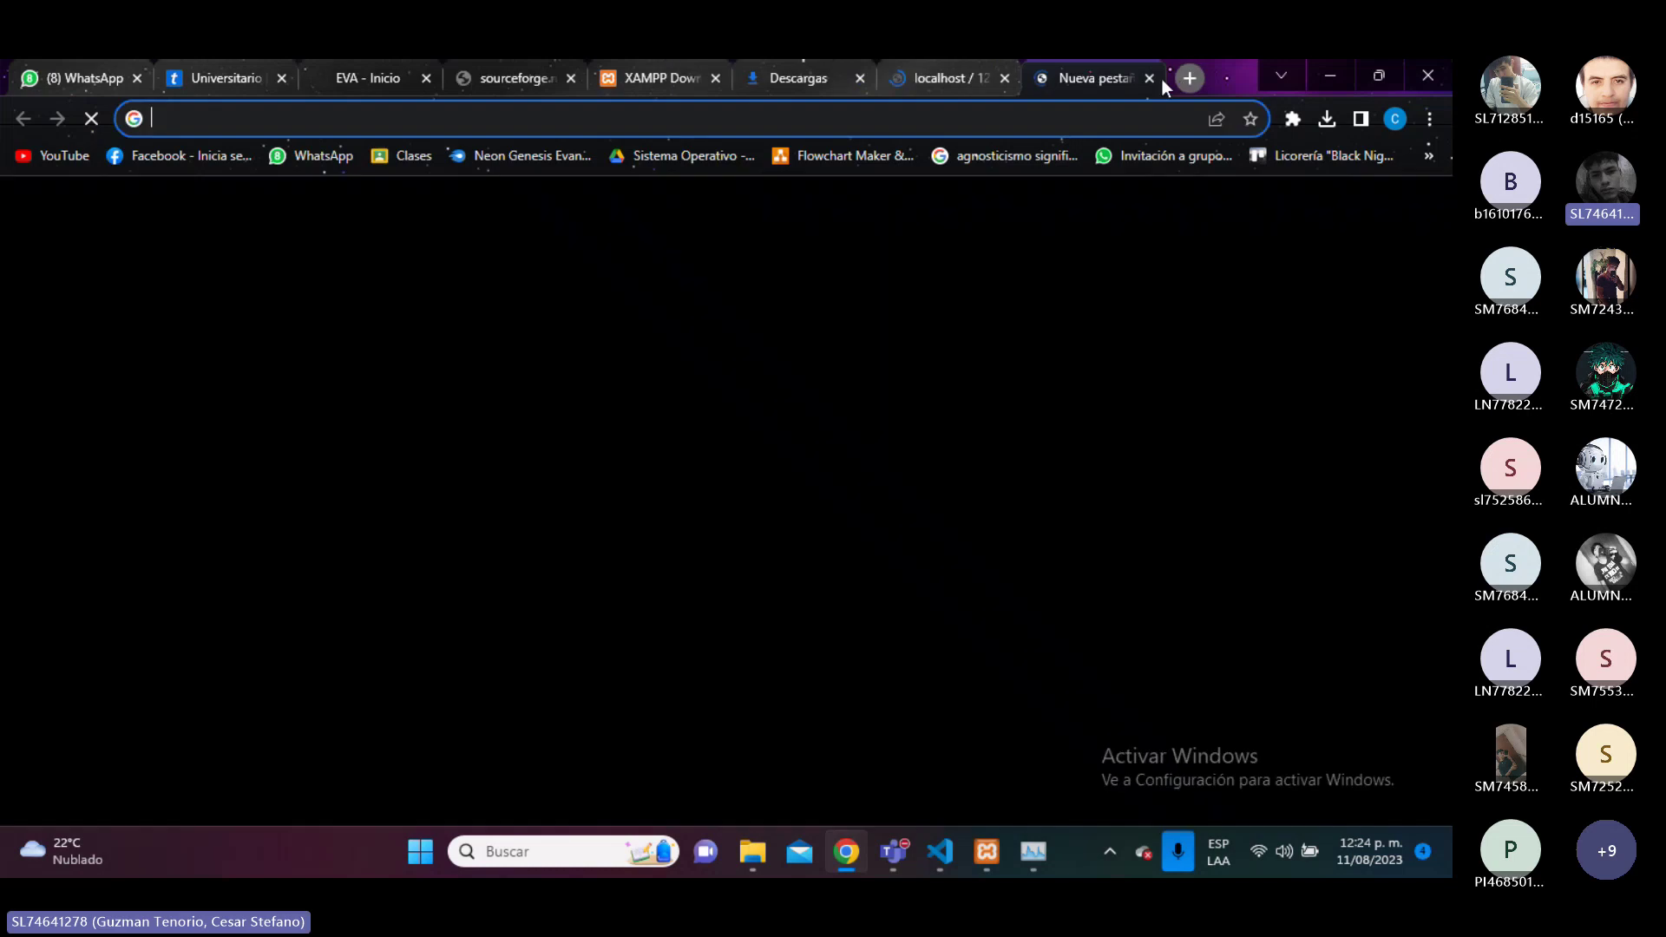
click(986, 80)
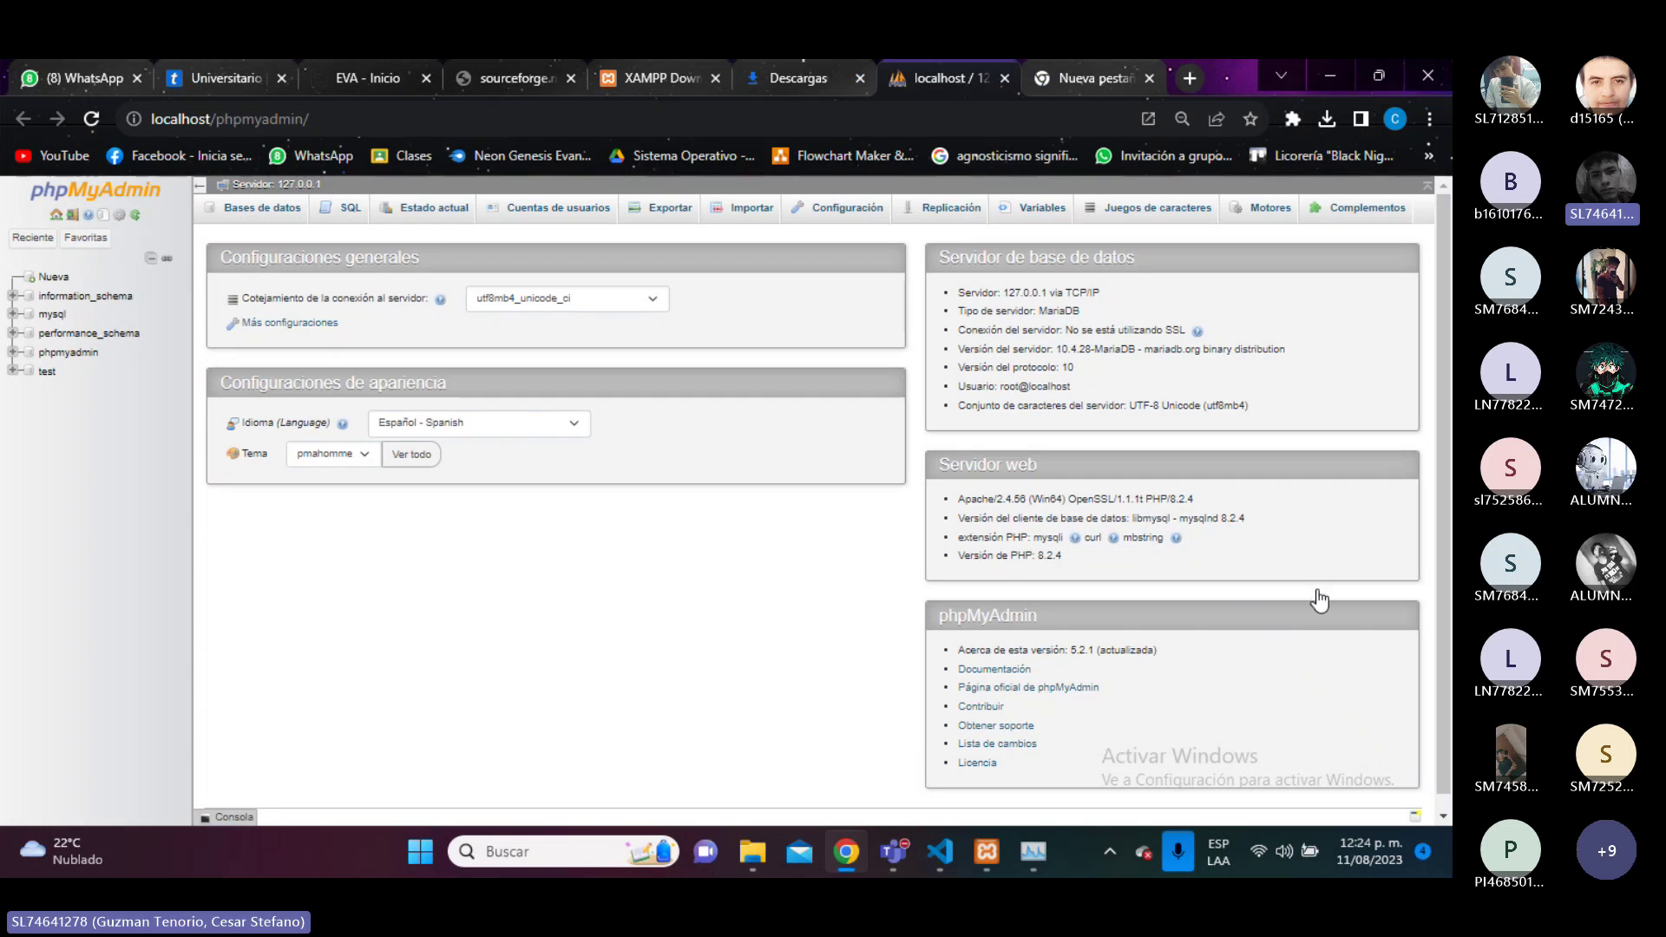
key(super+alt+k)
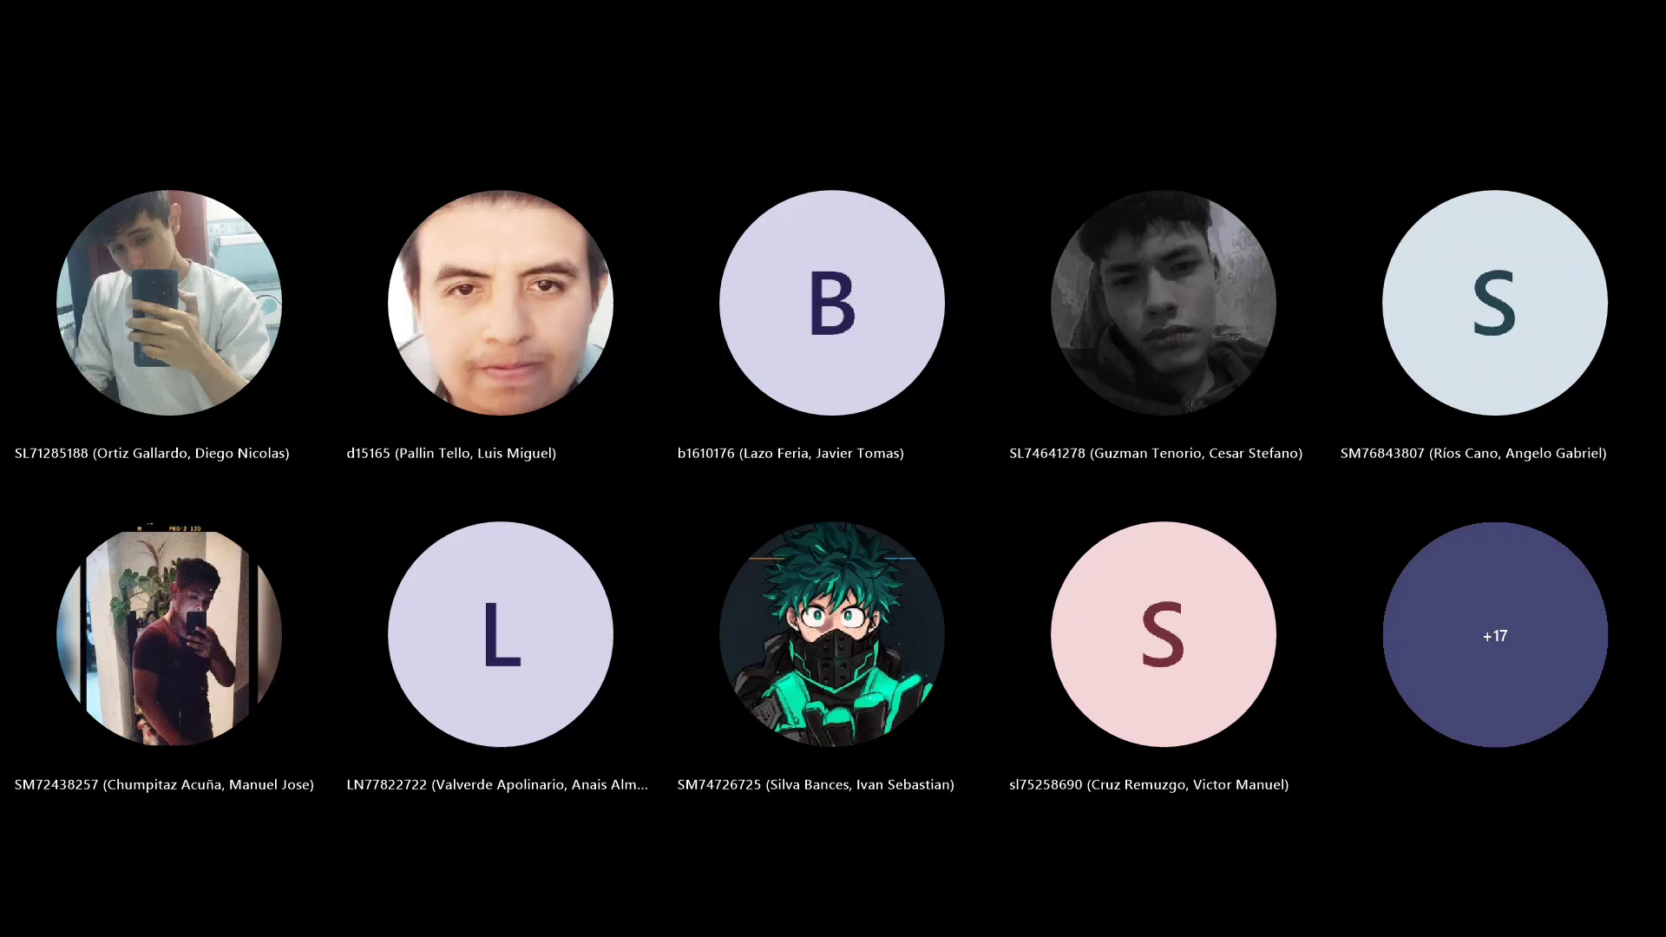